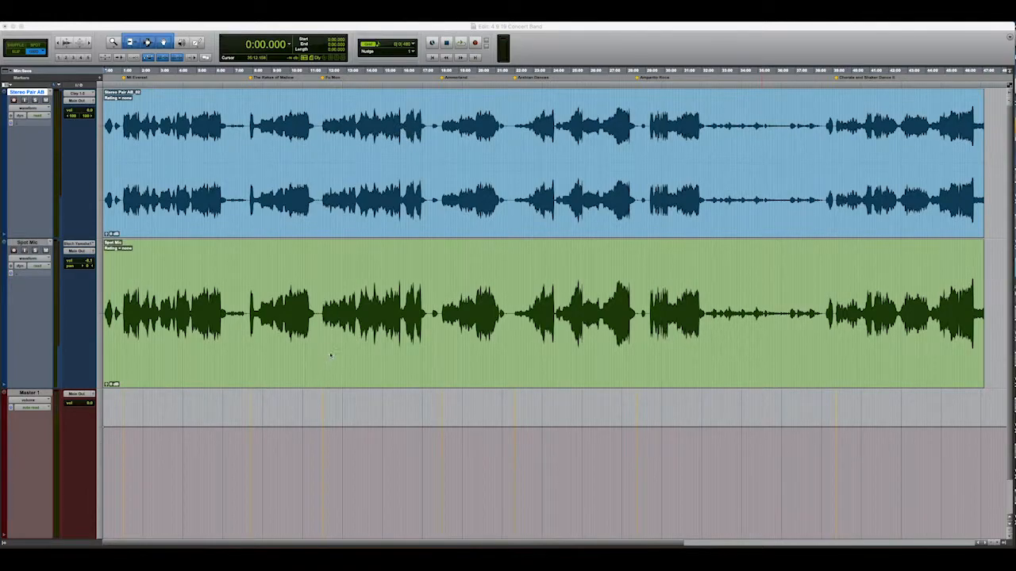
# Inspect the compressor settings on the Stereo Pair AB channel in the Mix window, and close both windows.
pyautogui.click(548, 54)
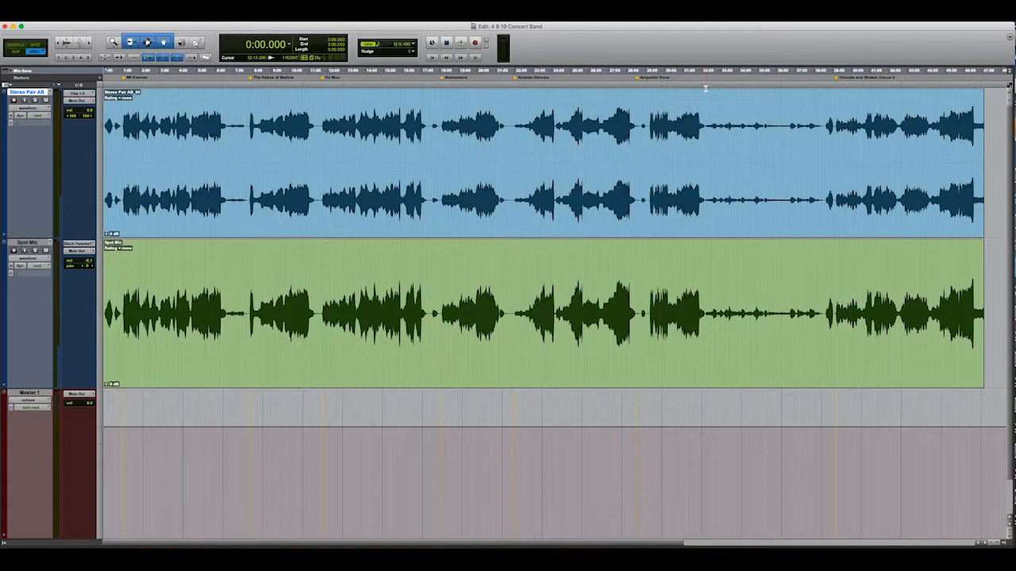
pyautogui.press('super+equal')
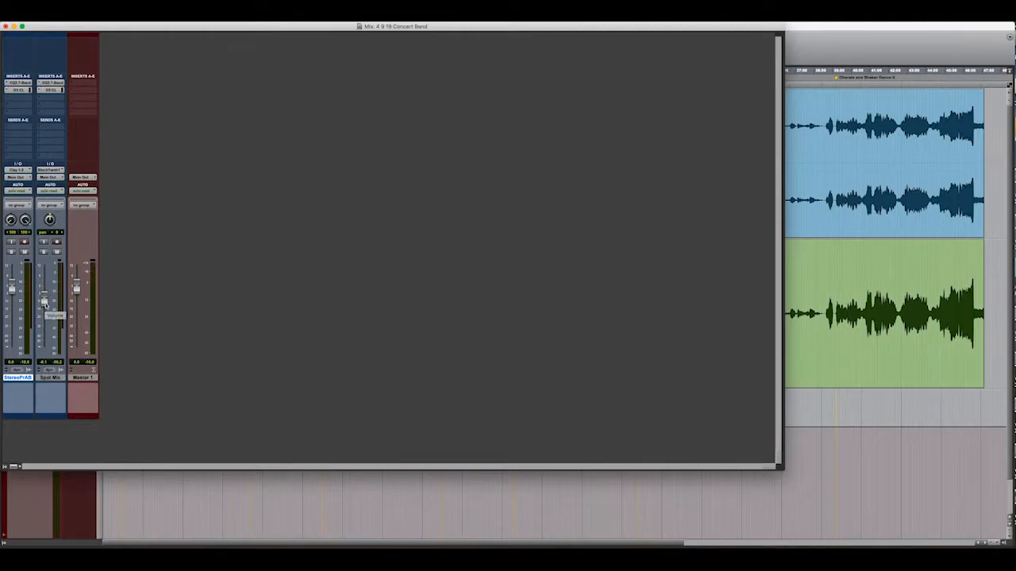
pyautogui.click(22, 83)
pyautogui.click(18, 90)
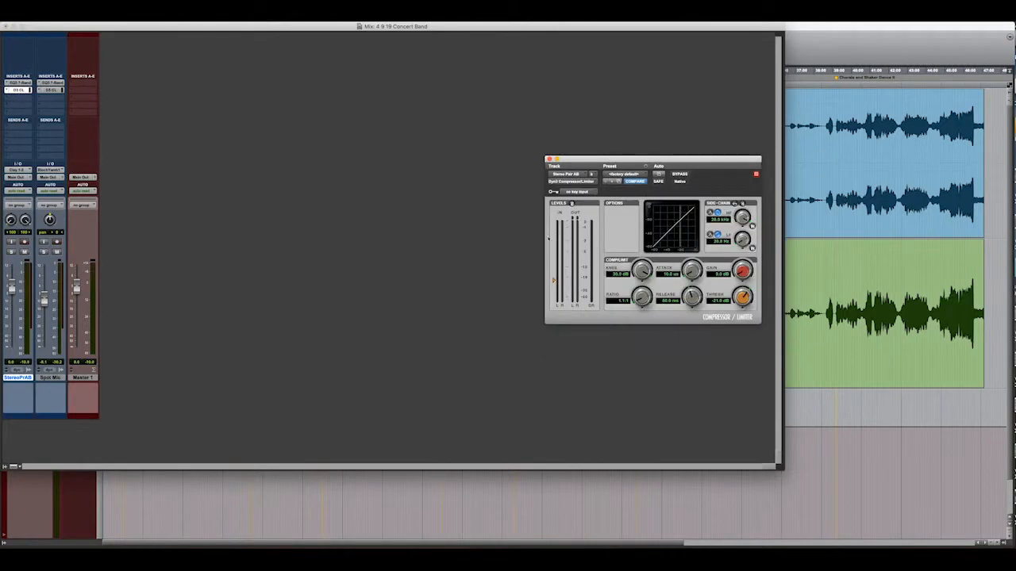
pyautogui.moveTo(623, 161); pyautogui.dragTo(599, 159)
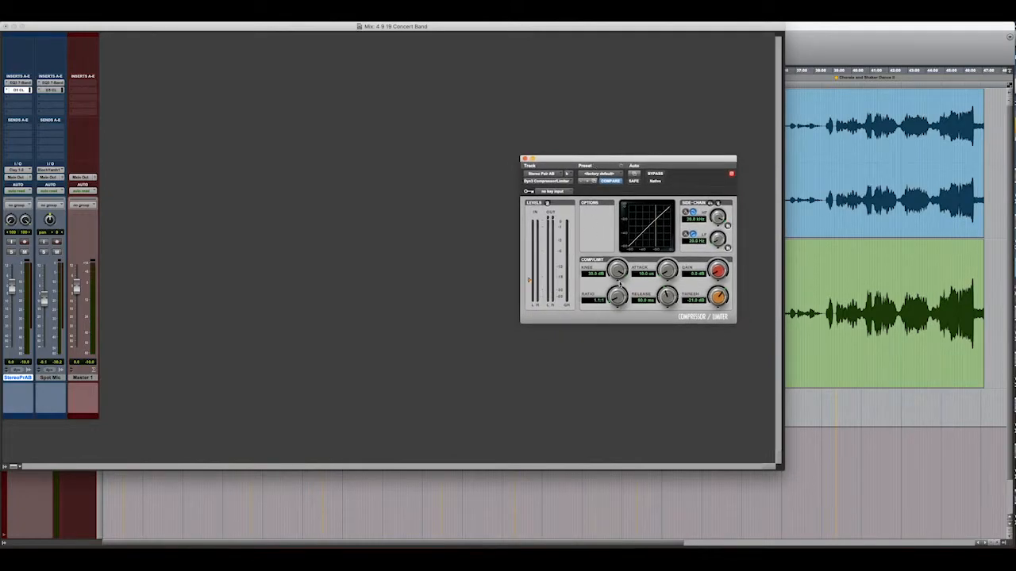
pyautogui.click(524, 159)
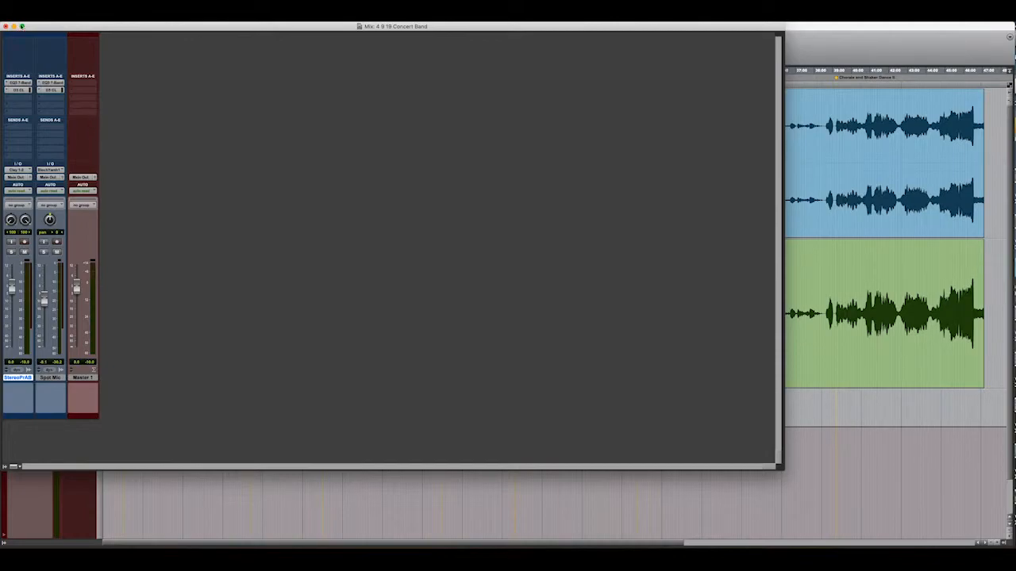
pyautogui.click(6, 27)
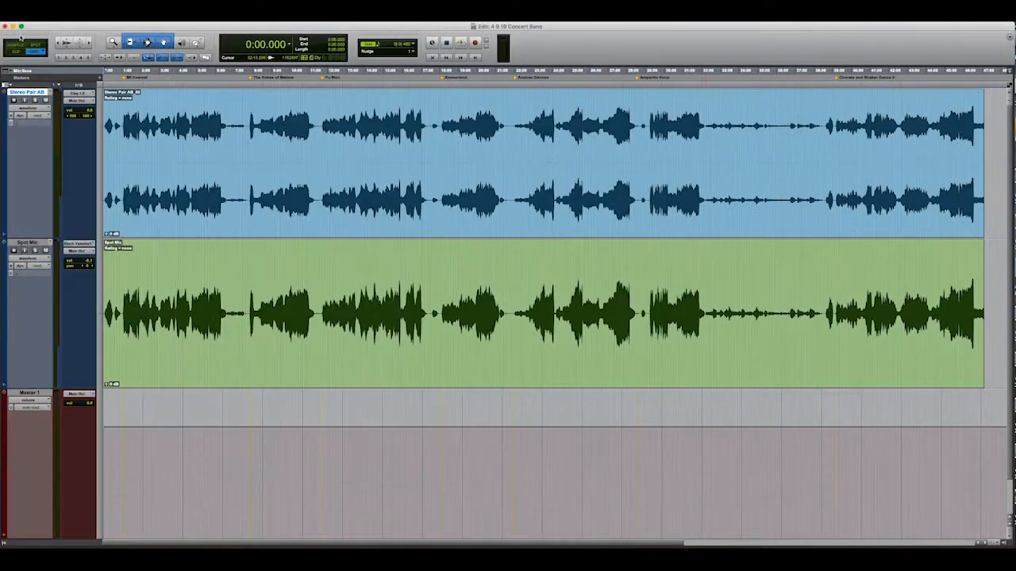
# Try selecting only the first piece, about 1:07 to 6:17, on the Stereo Pair AB and Spot Mic tracks in turn.
pyautogui.click(525, 233)
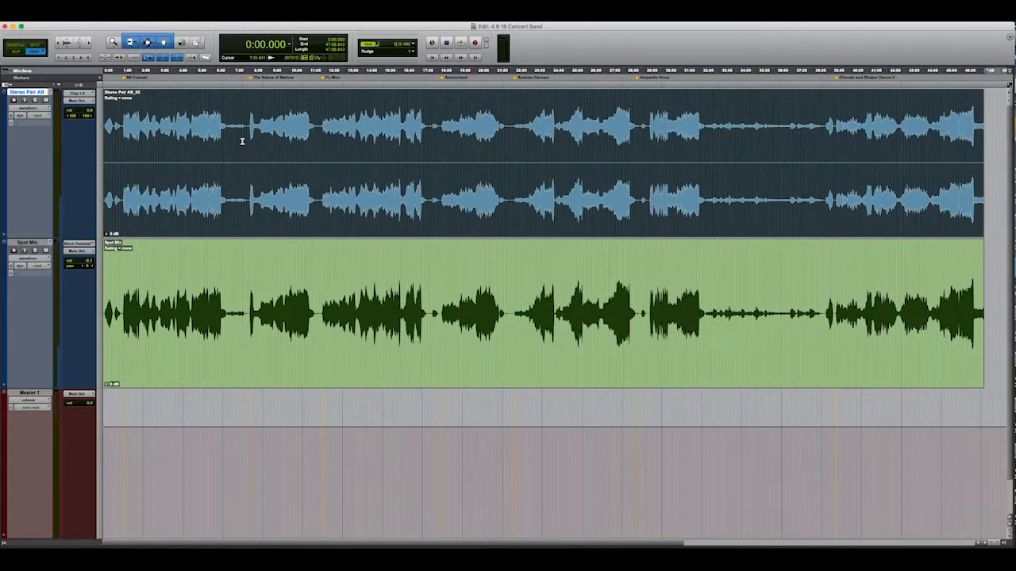
pyautogui.doubleClick(138, 121)
pyautogui.click(135, 116)
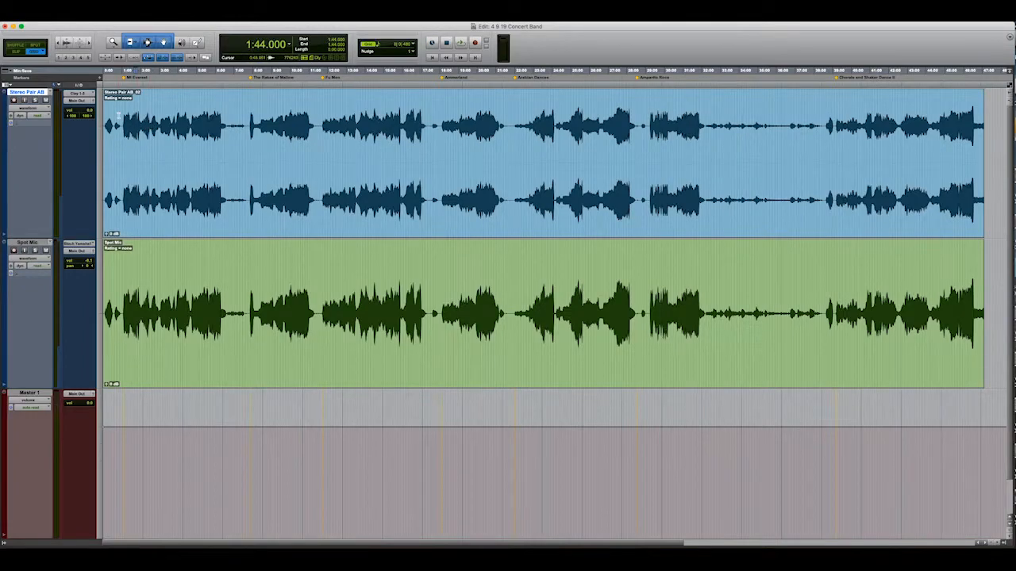
pyautogui.moveTo(121, 117); pyautogui.dragTo(229, 140)
pyautogui.moveTo(119, 282); pyautogui.dragTo(225, 287)
pyautogui.click(203, 274)
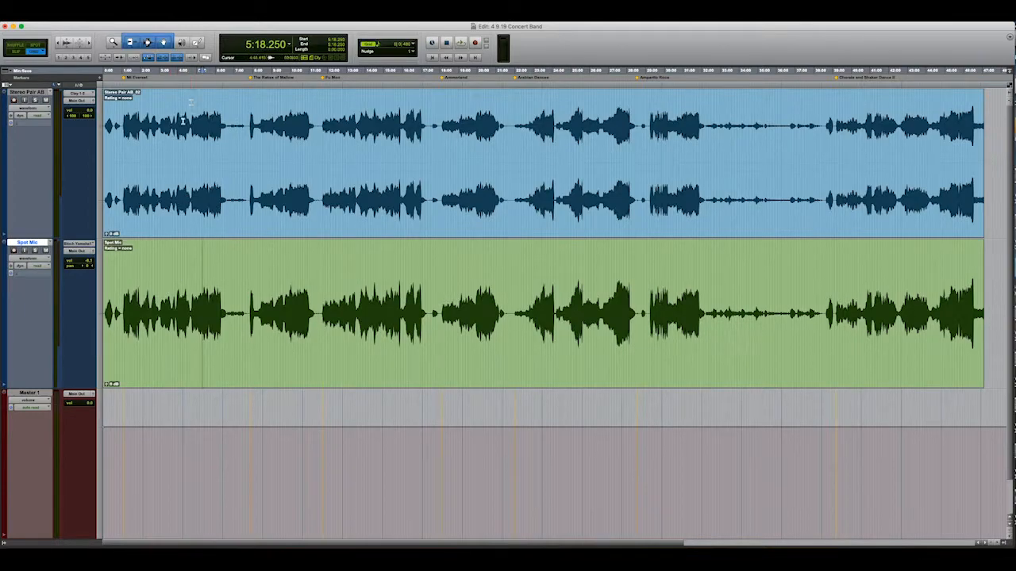
pyautogui.moveTo(124, 127); pyautogui.dragTo(225, 146)
pyautogui.moveTo(123, 288); pyautogui.dragTo(221, 287)
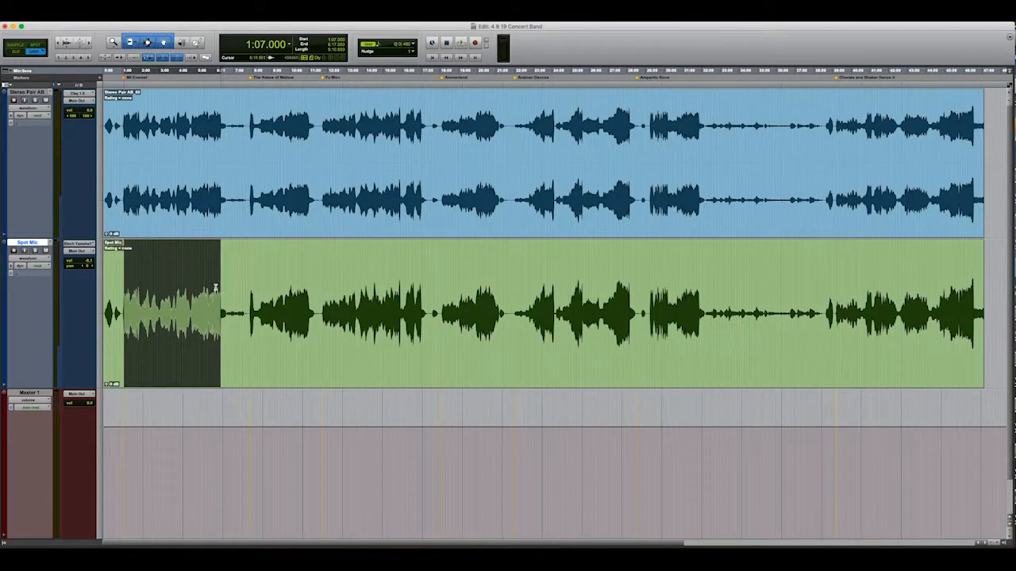
pyautogui.click(198, 269)
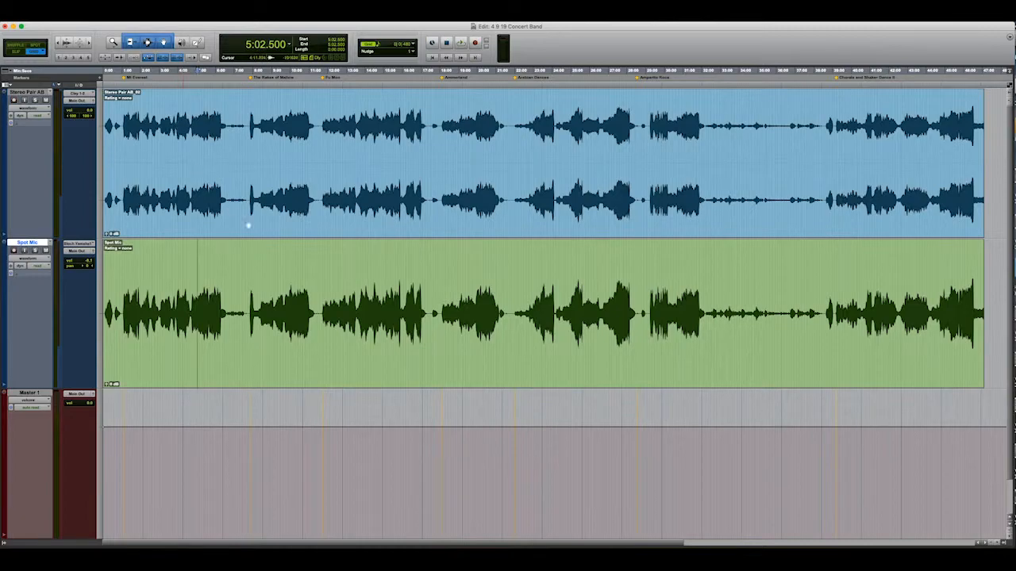
# Select the entire Stereo Pair AB clip and set up a bounce to disk with the format Interleaved.
pyautogui.click(449, 220)
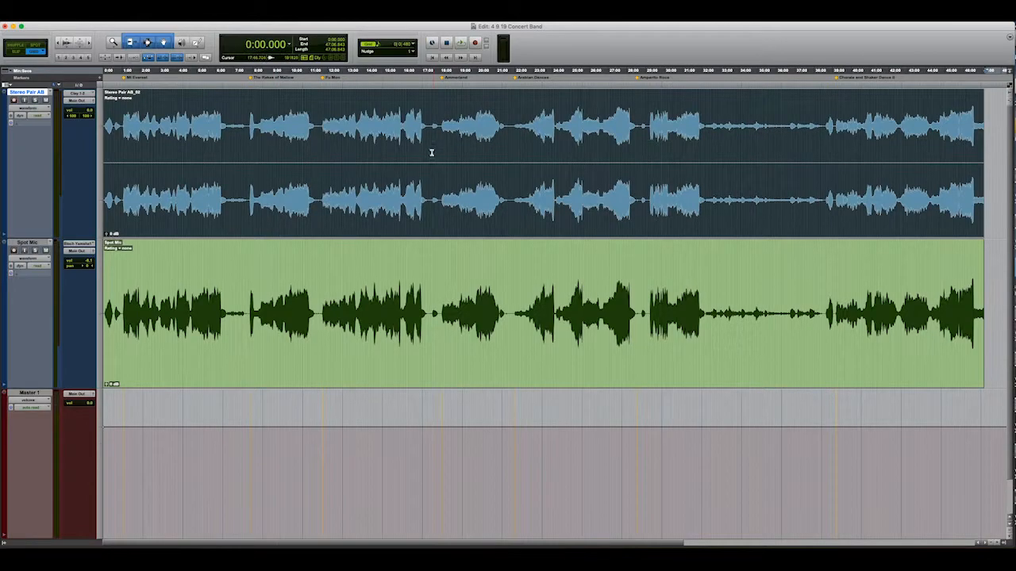
pyautogui.click(58, 19)
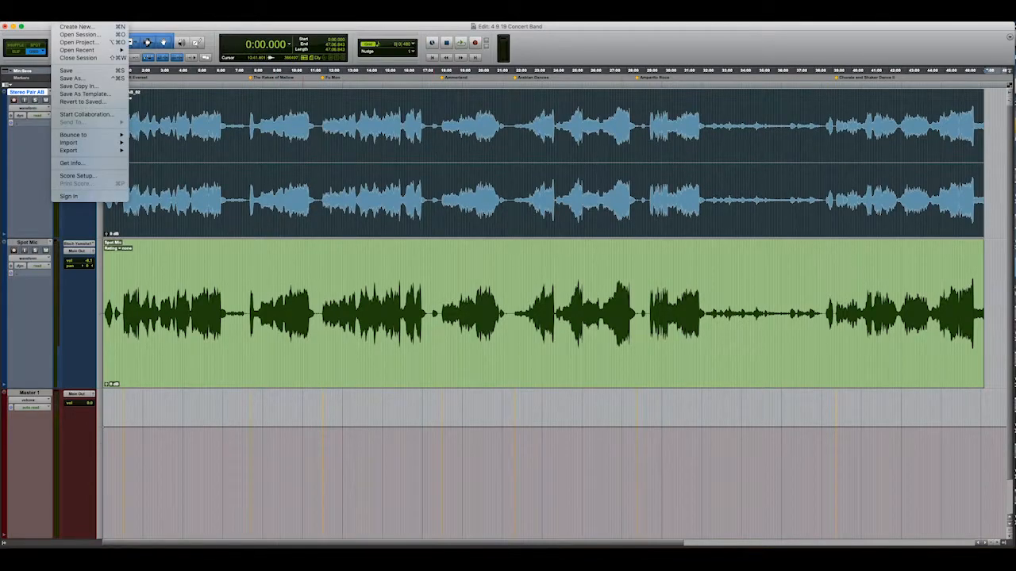
pyautogui.moveTo(87, 135)
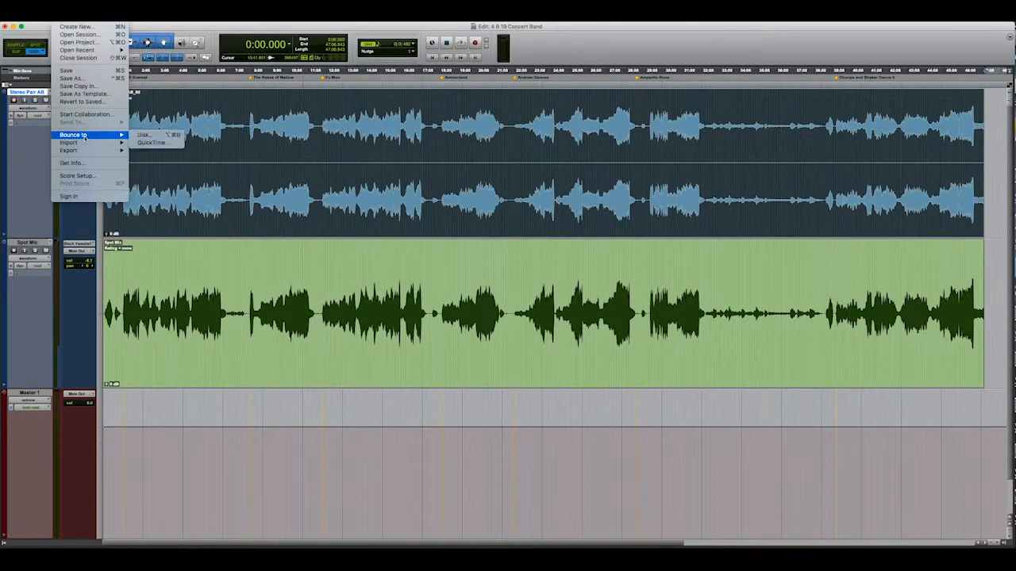
pyautogui.click(171, 138)
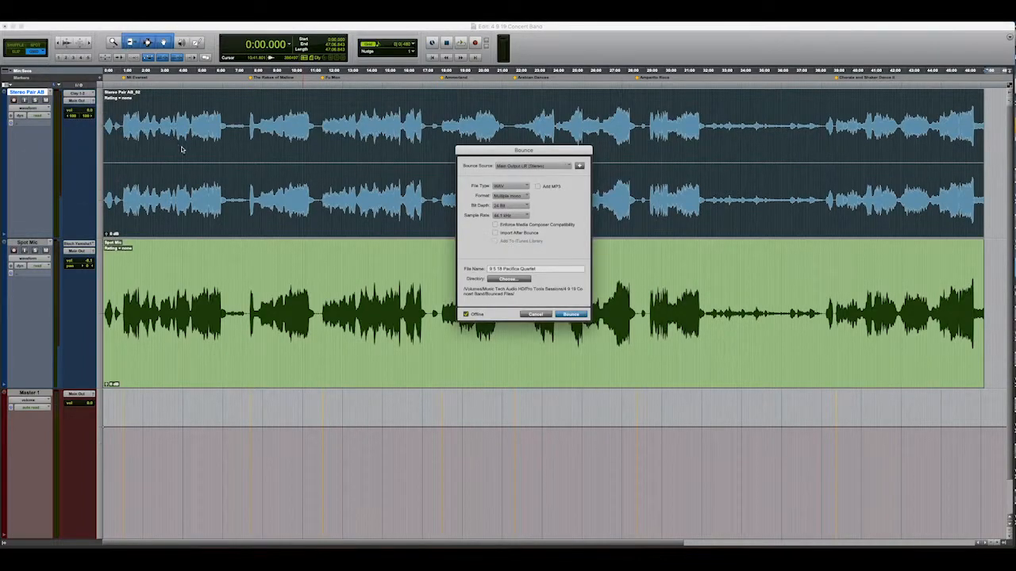
pyautogui.click(509, 196)
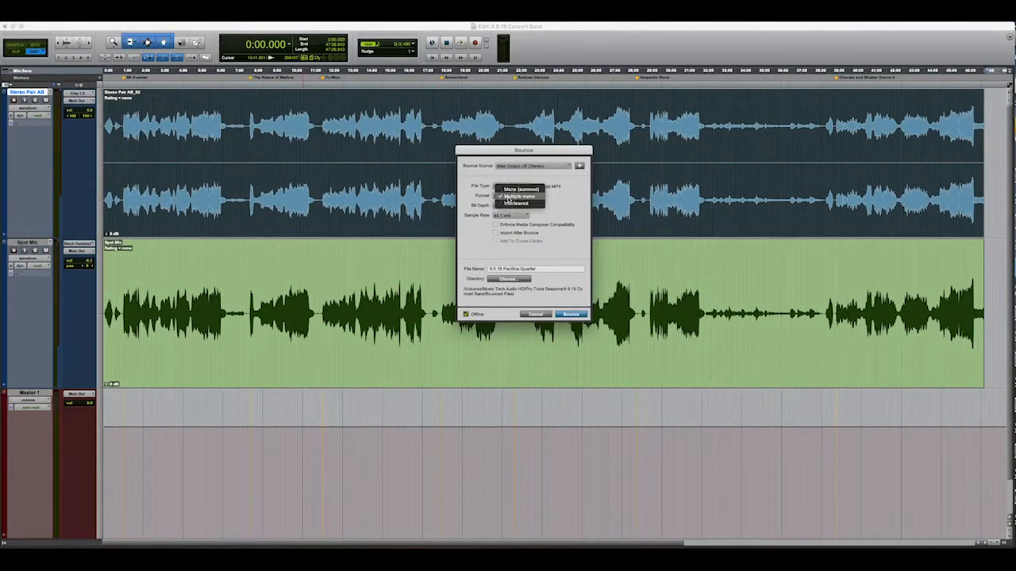
pyautogui.click(510, 206)
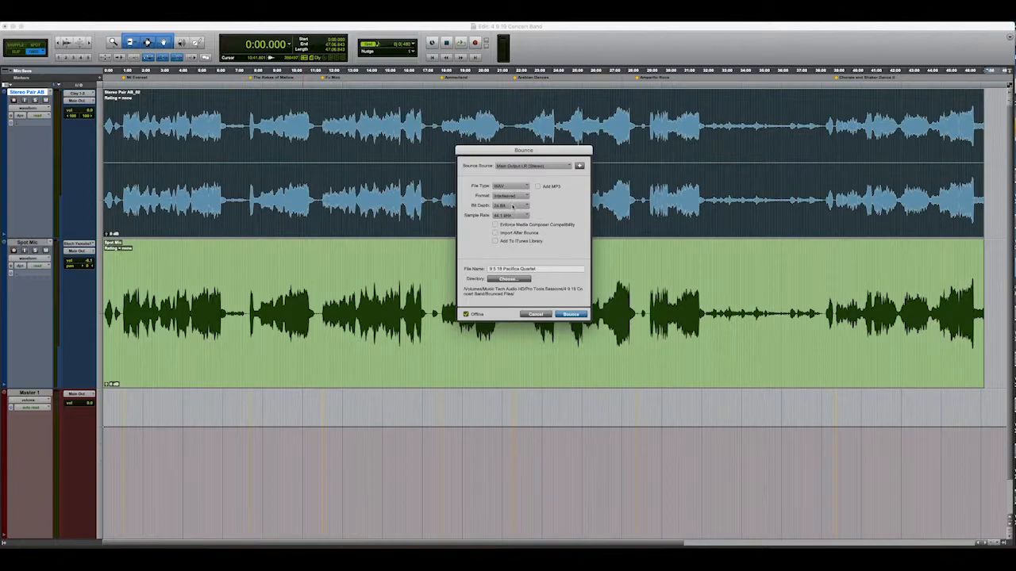
# Name the bounce file "4 9 19 Concert Band", enable Import After Bounce, and run the bounce.
pyautogui.moveTo(537, 269); pyautogui.dragTo(456, 271)
pyautogui.write('4 9 19 Concert Band')
pyautogui.click(496, 232)
pyautogui.click(582, 315)
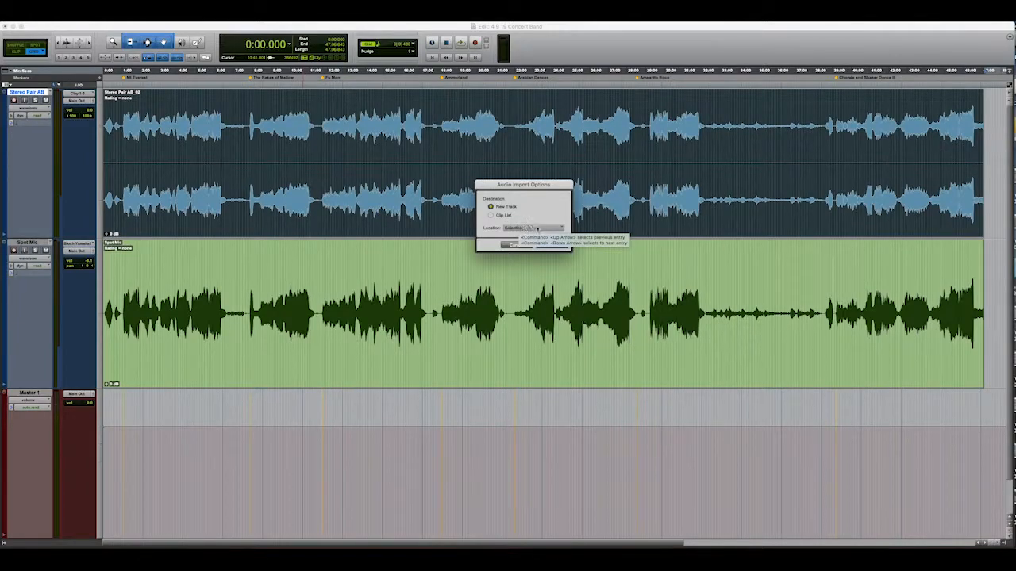
# Import the bounced audio to a new track with its location set to Selection.
pyautogui.click(536, 230)
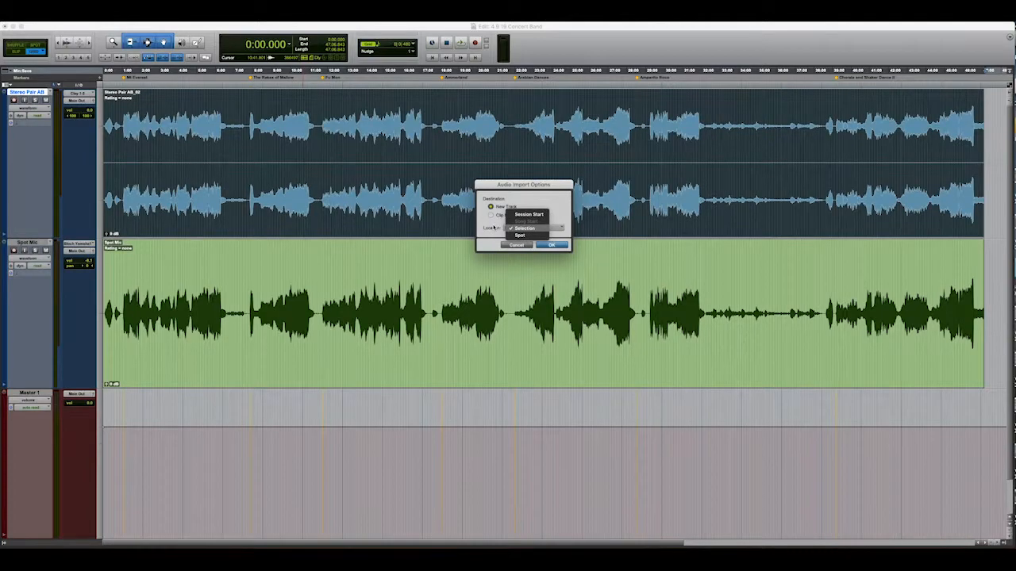
pyautogui.click(524, 229)
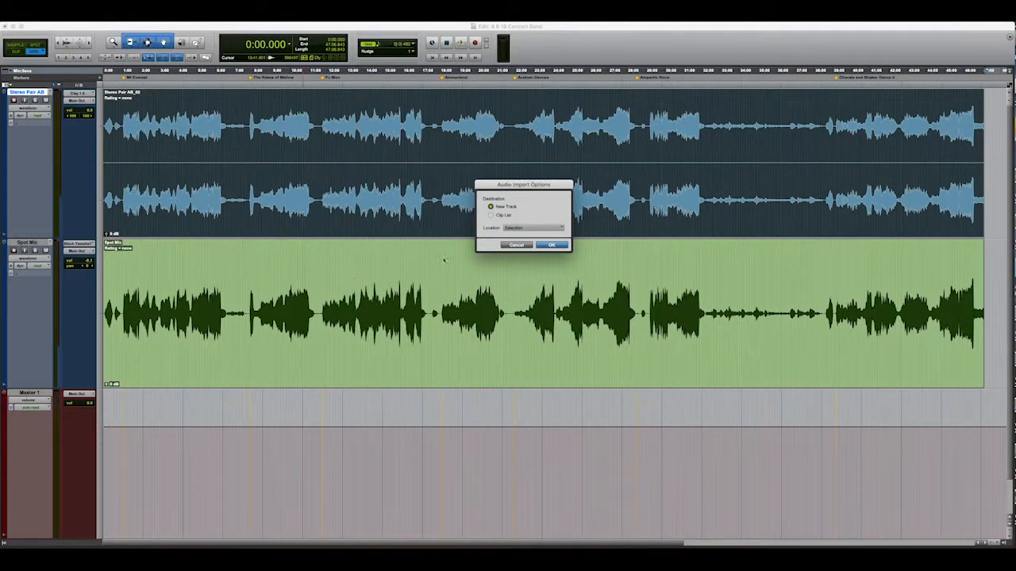
pyautogui.click(549, 245)
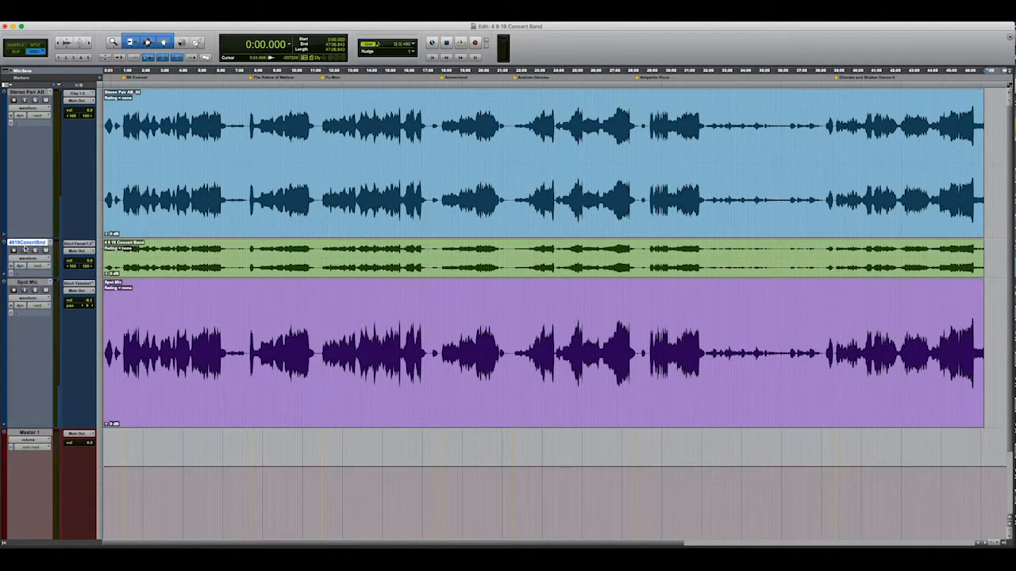
# Hide the original Stereo Pair AB and Spot Mic tracks and make them inactive.
pyautogui.rightClick(24, 93)
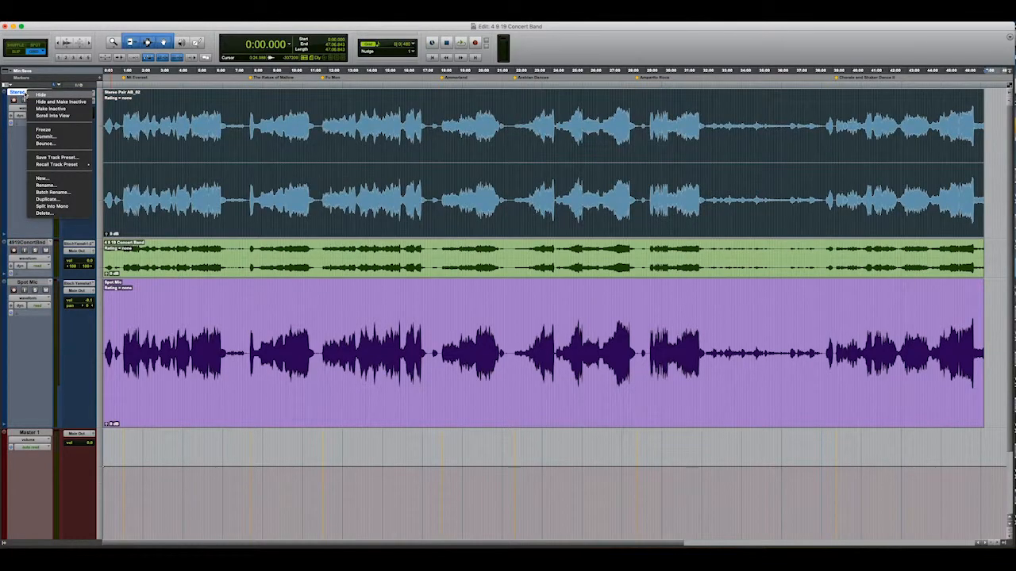
pyautogui.click(18, 147)
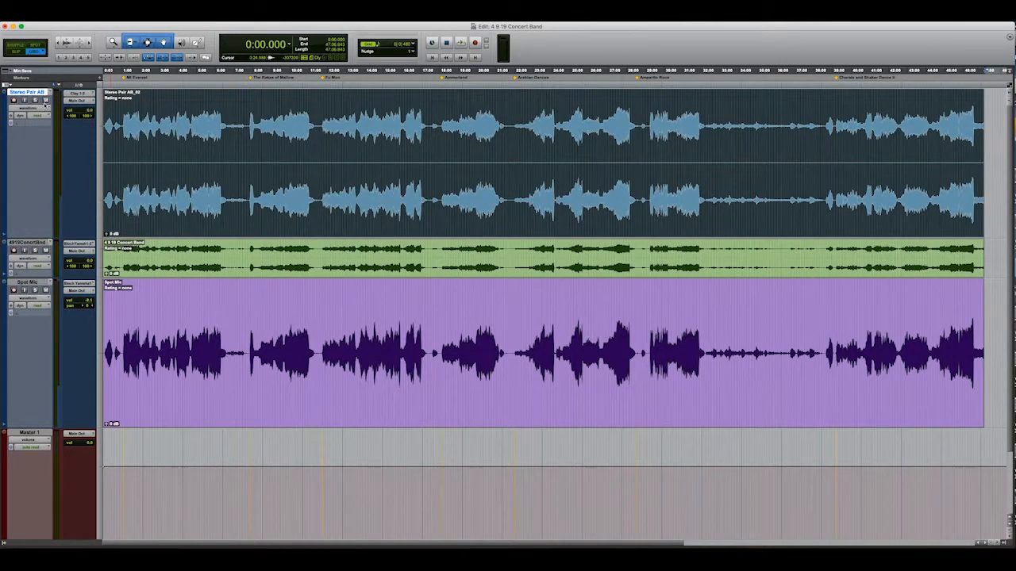
pyautogui.rightClick(37, 95)
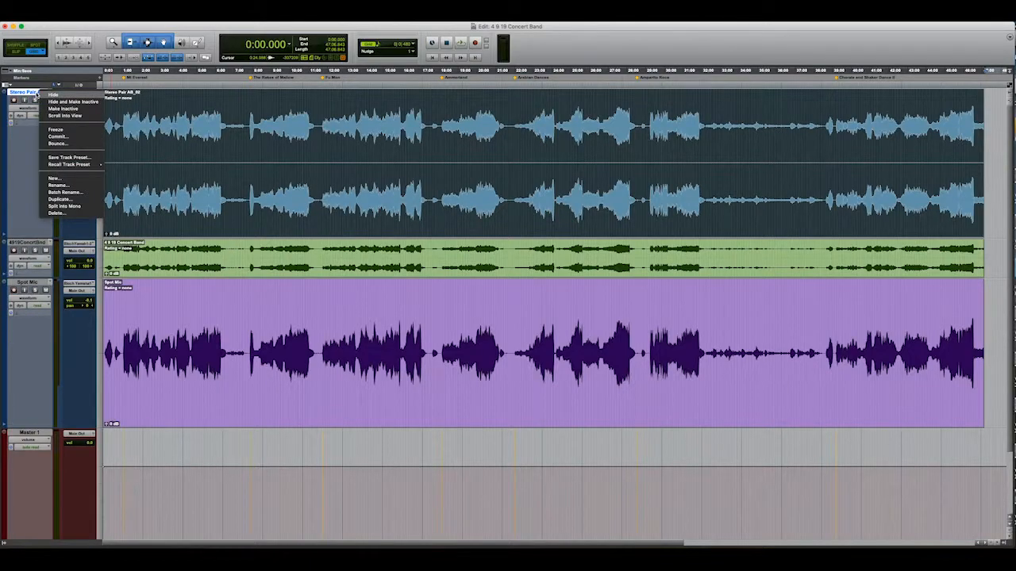
pyautogui.click(62, 103)
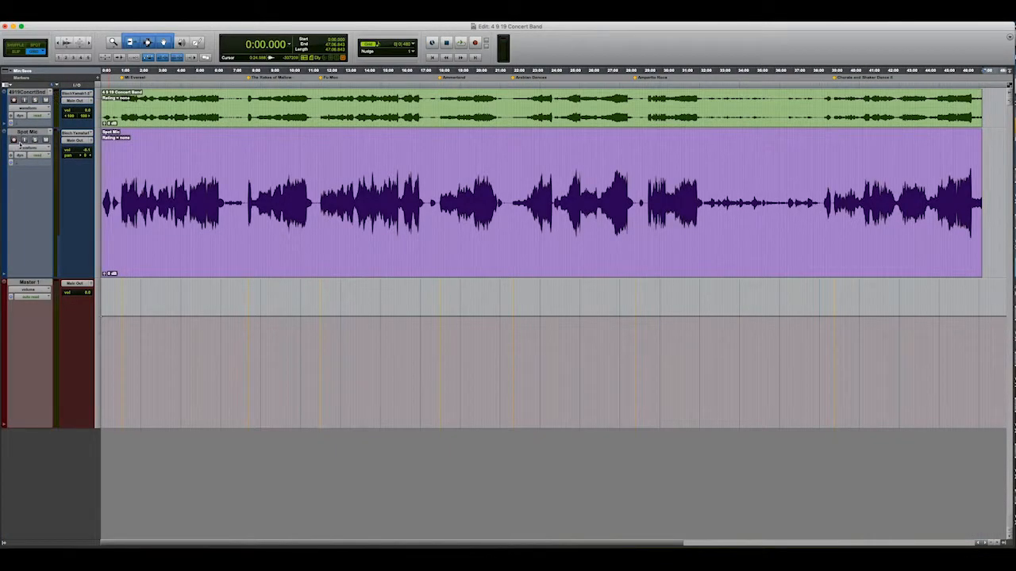
pyautogui.rightClick(37, 132)
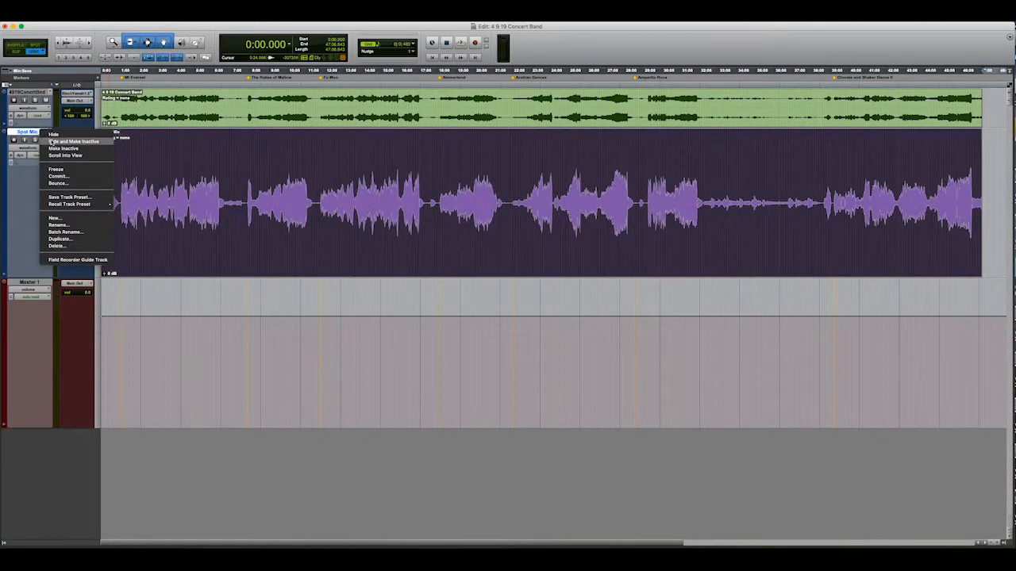
pyautogui.click(53, 142)
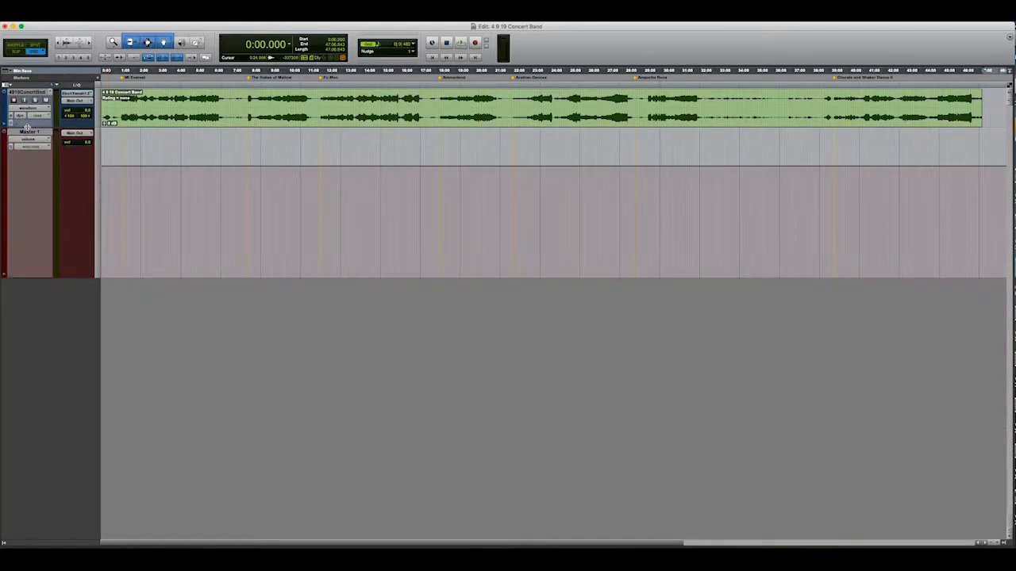
# Enlarge the height of the bounced Concert Band track and check the remaining channels in the Mix window.
pyautogui.moveTo(27, 129); pyautogui.dragTo(17, 248)
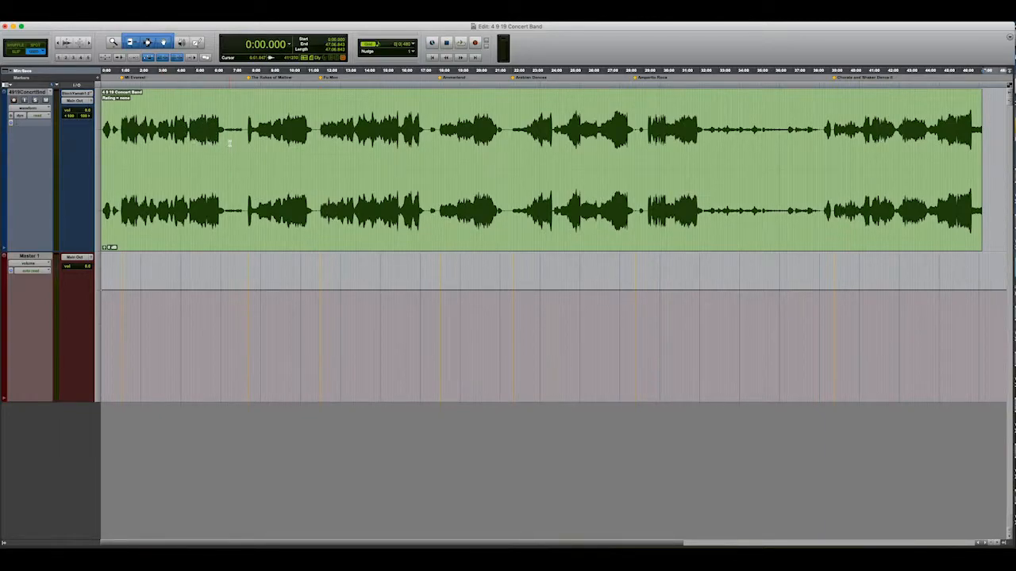
pyautogui.press('super+equal')
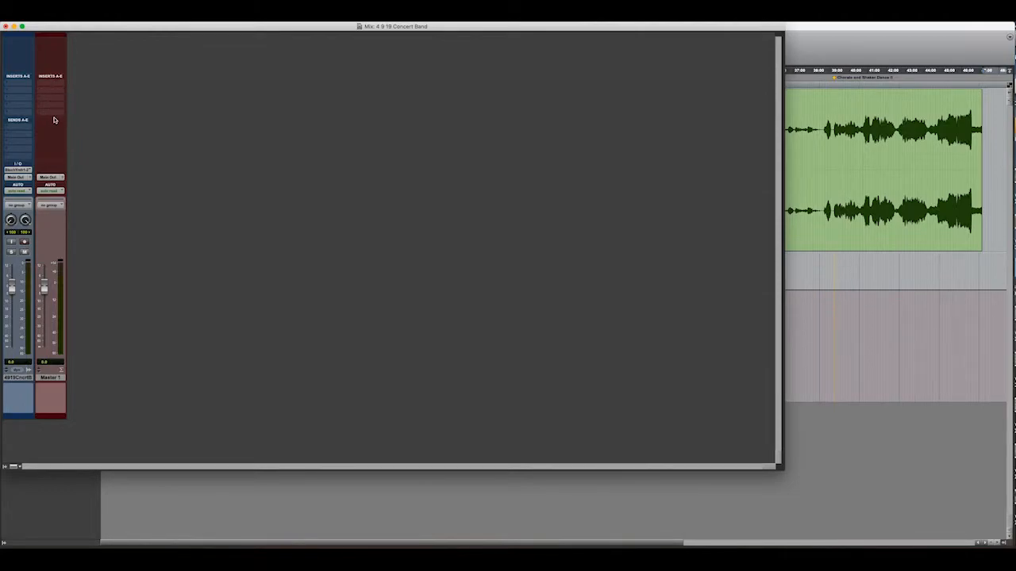
pyautogui.click(5, 26)
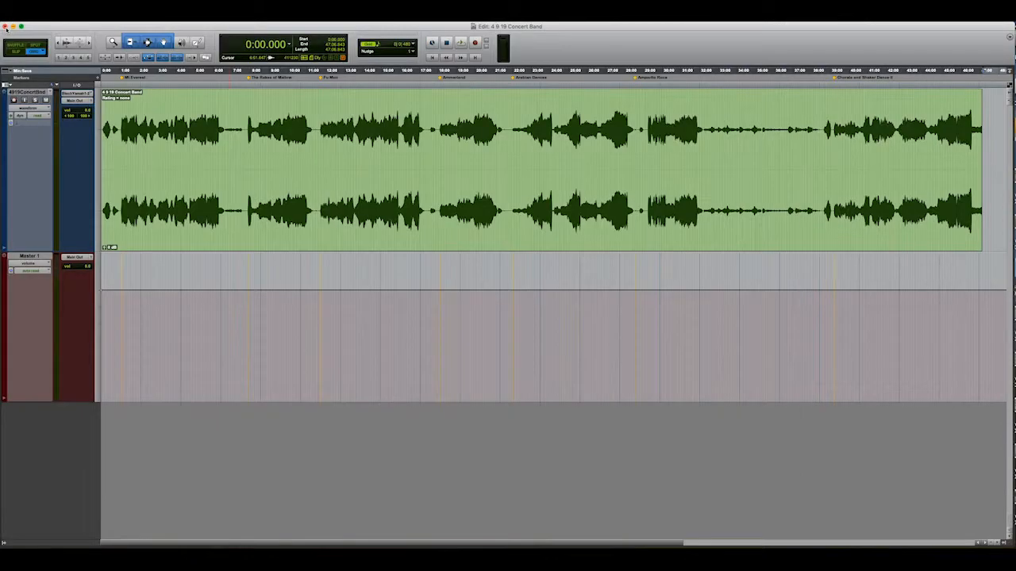
# Normalize the whole Concert Band clip to a peak level of -0.3 dB, rendering it with Use in Playlist.
pyautogui.click(458, 245)
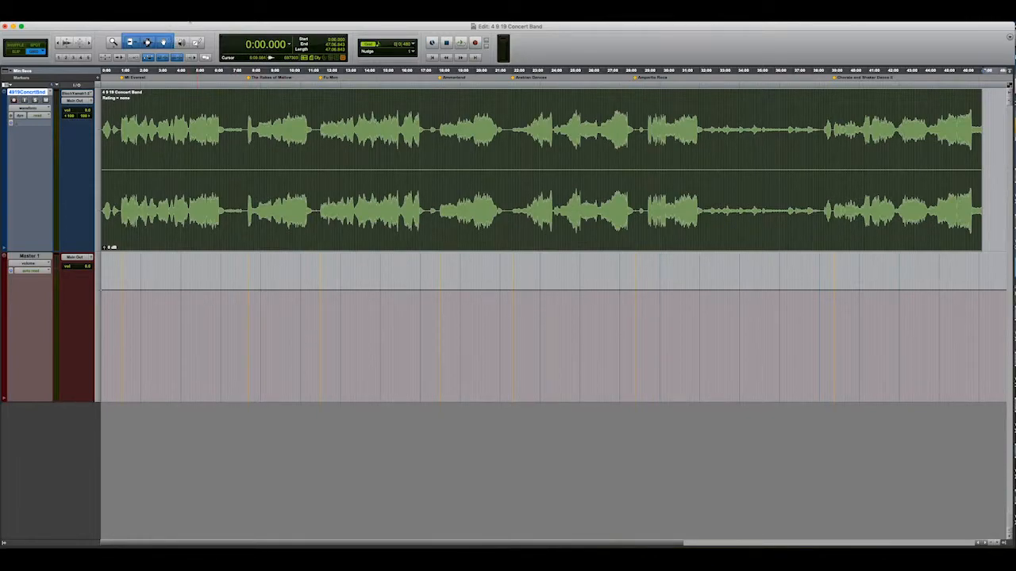
pyautogui.click(186, 18)
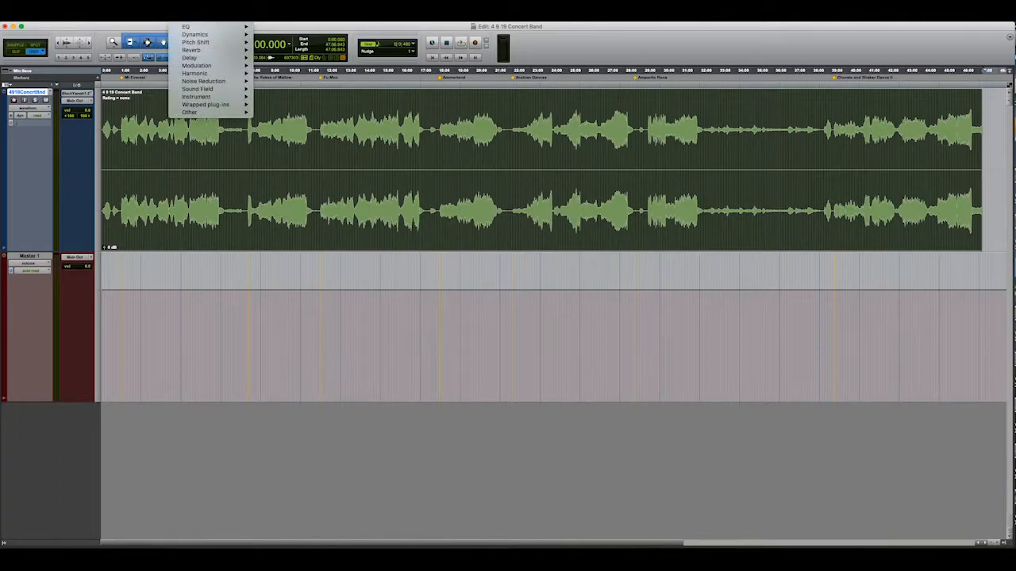
pyautogui.moveTo(190, 114)
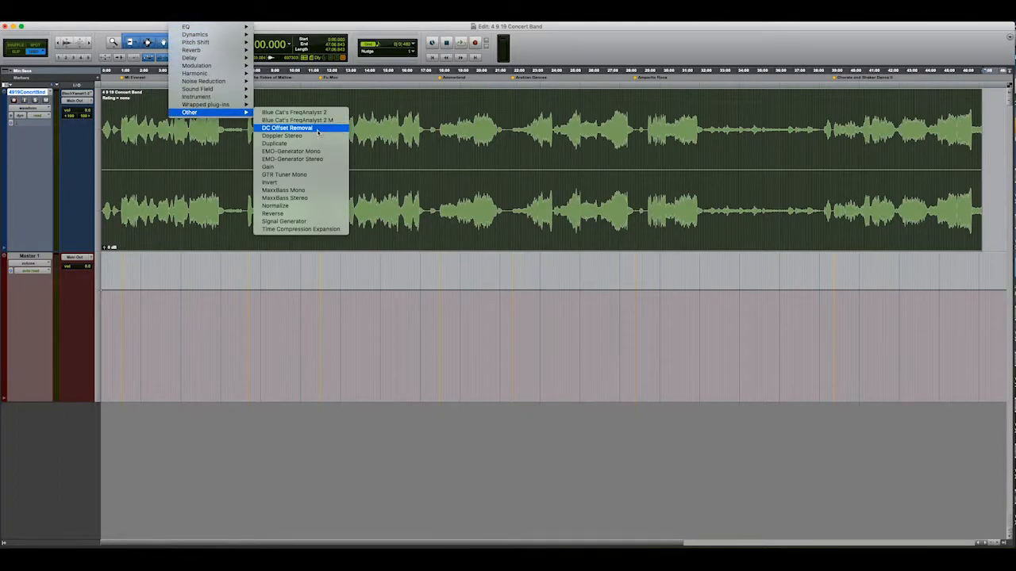
pyautogui.click(277, 205)
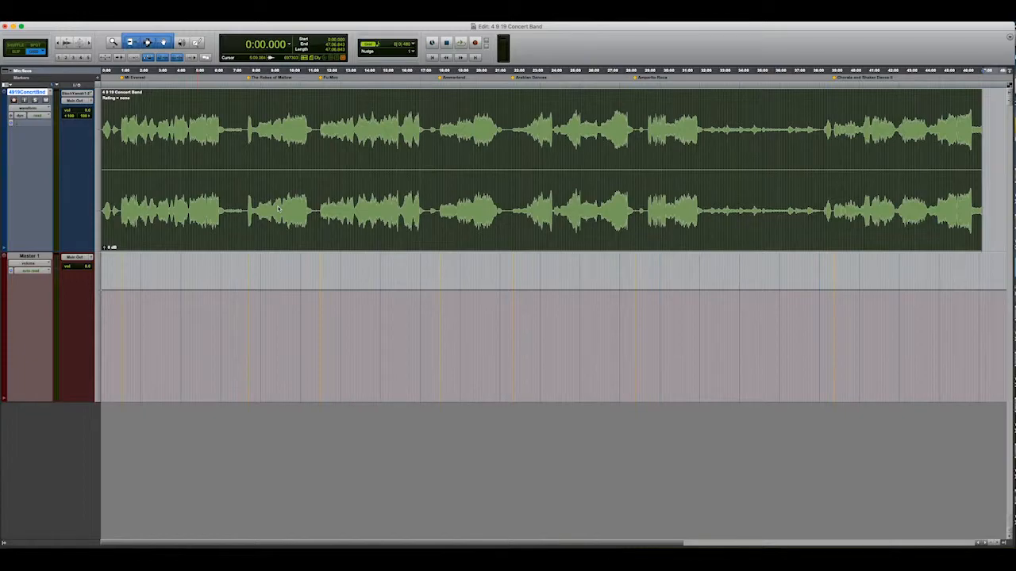
pyautogui.moveTo(333, 207); pyautogui.dragTo(363, 189)
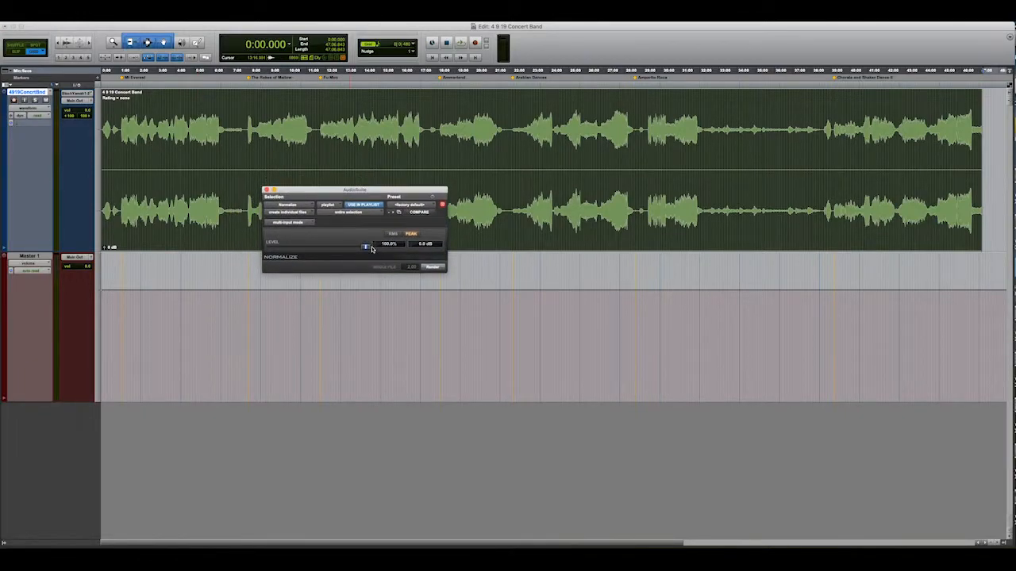
pyautogui.moveTo(369, 249); pyautogui.dragTo(366, 248)
pyautogui.click(432, 268)
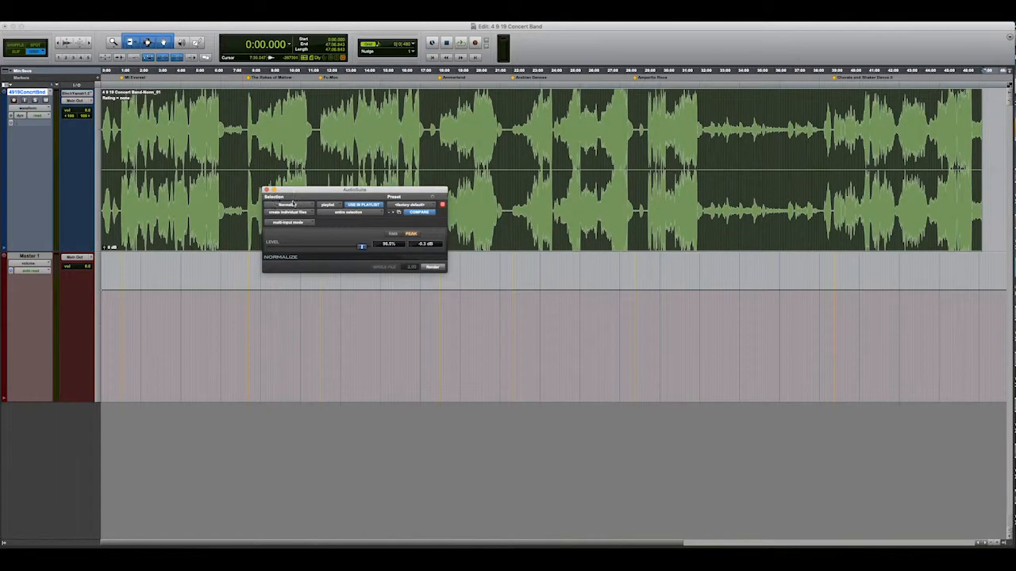
pyautogui.click(265, 191)
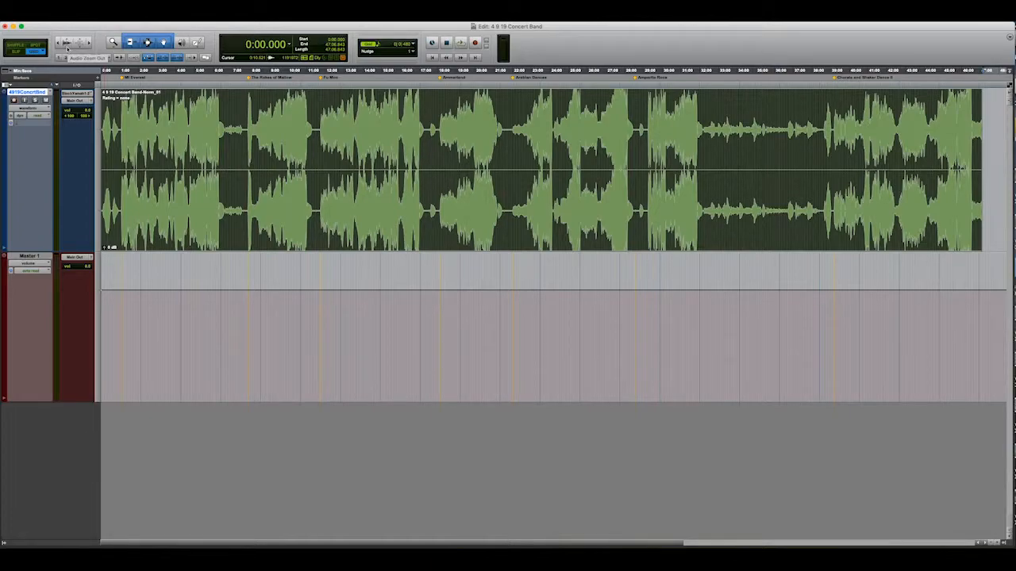
pyautogui.click(67, 49)
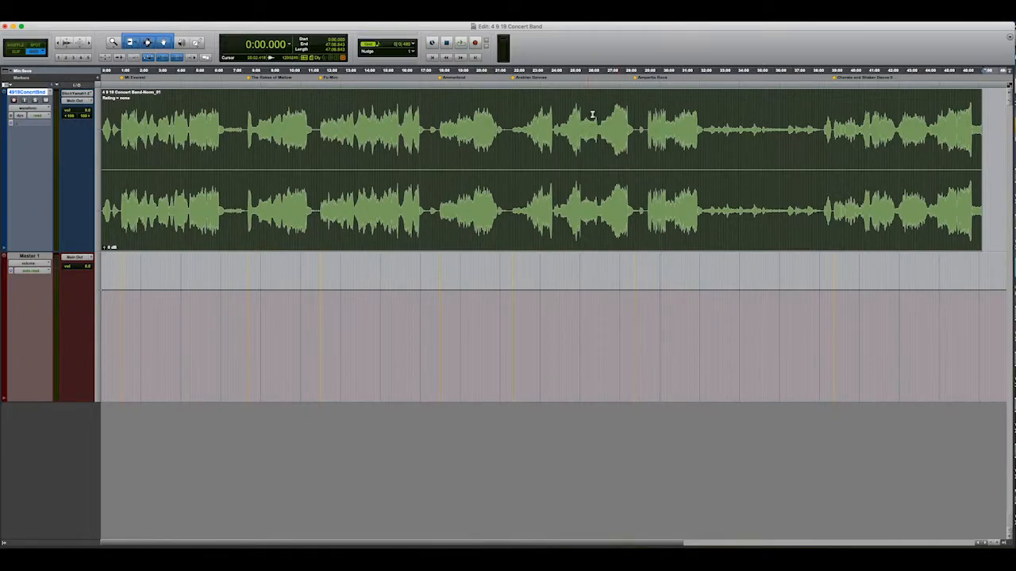
pyautogui.click(77, 18)
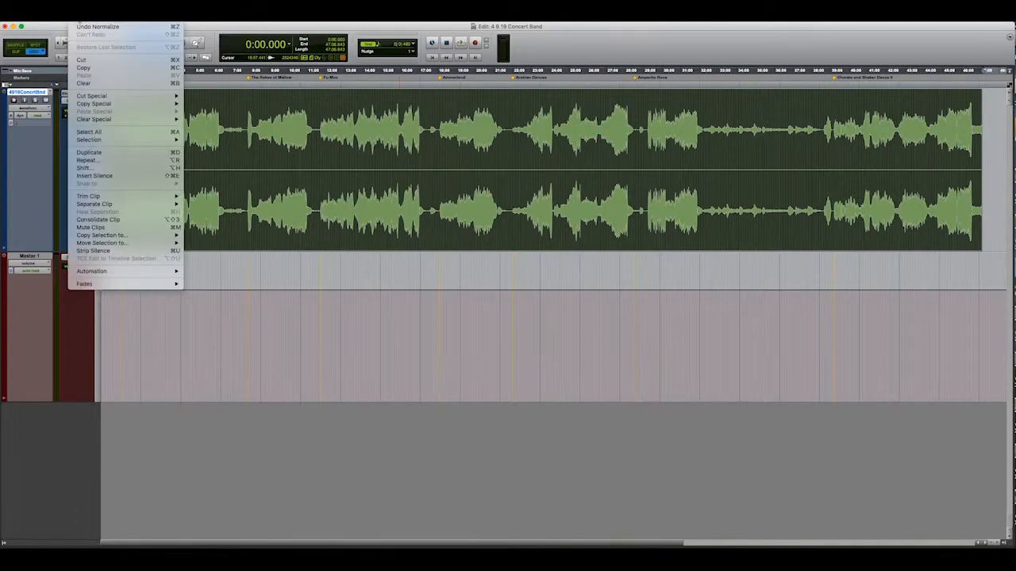
pyautogui.moveTo(104, 205)
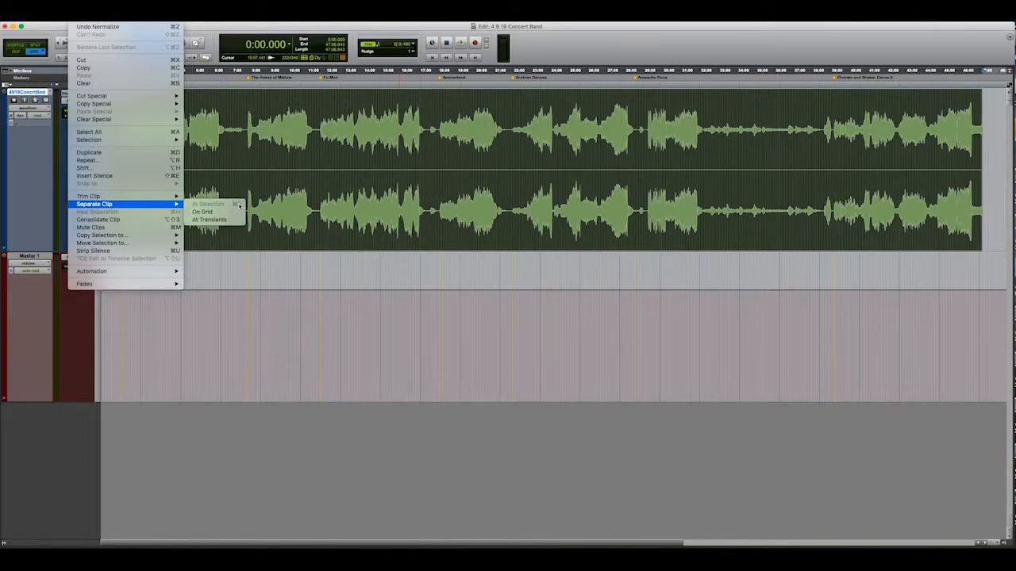
pyautogui.click(258, 184)
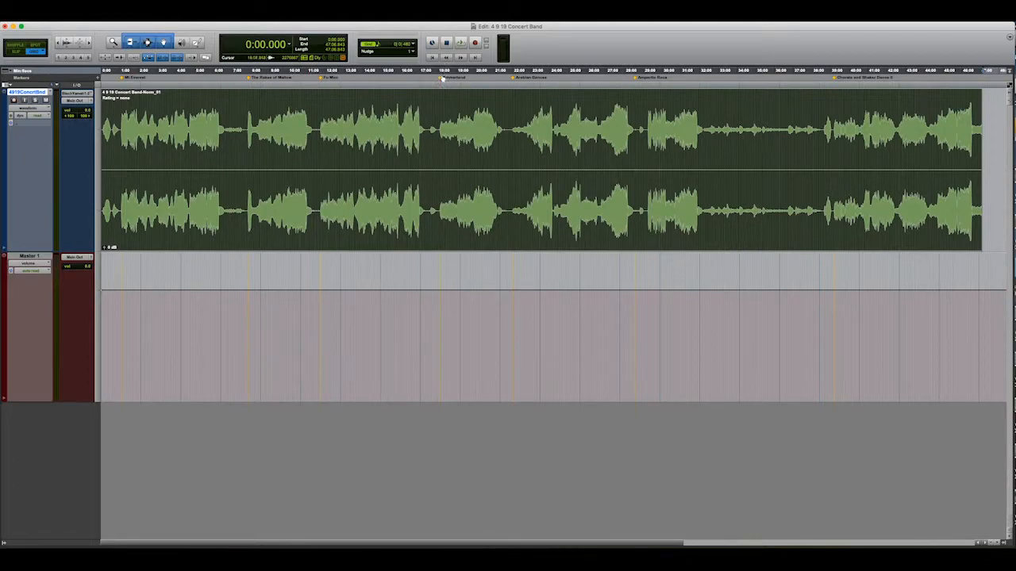
# Set the grid value to Clips/Markers and separate the normalized clip on the grid.
pyautogui.click(414, 44)
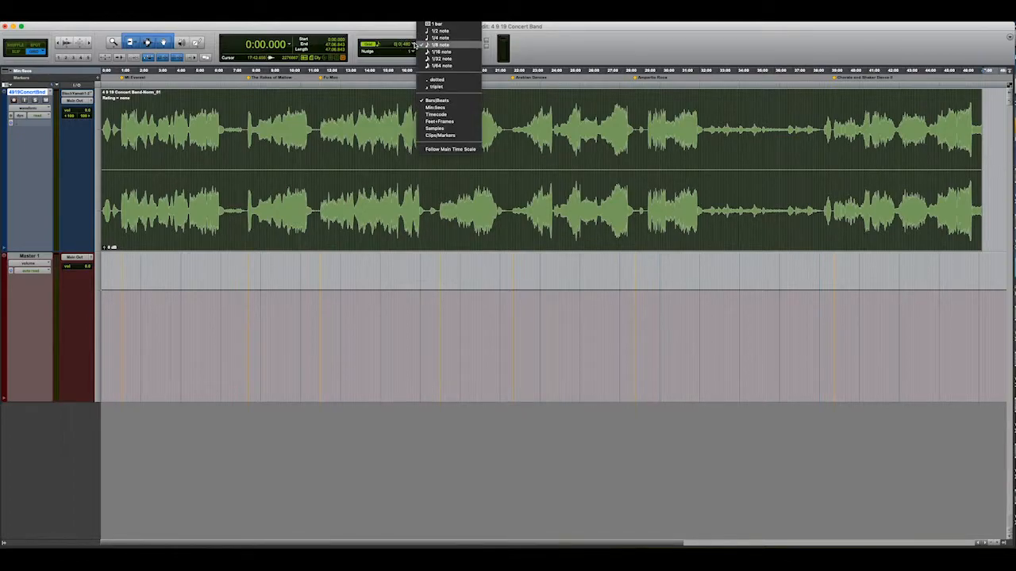
pyautogui.click(446, 136)
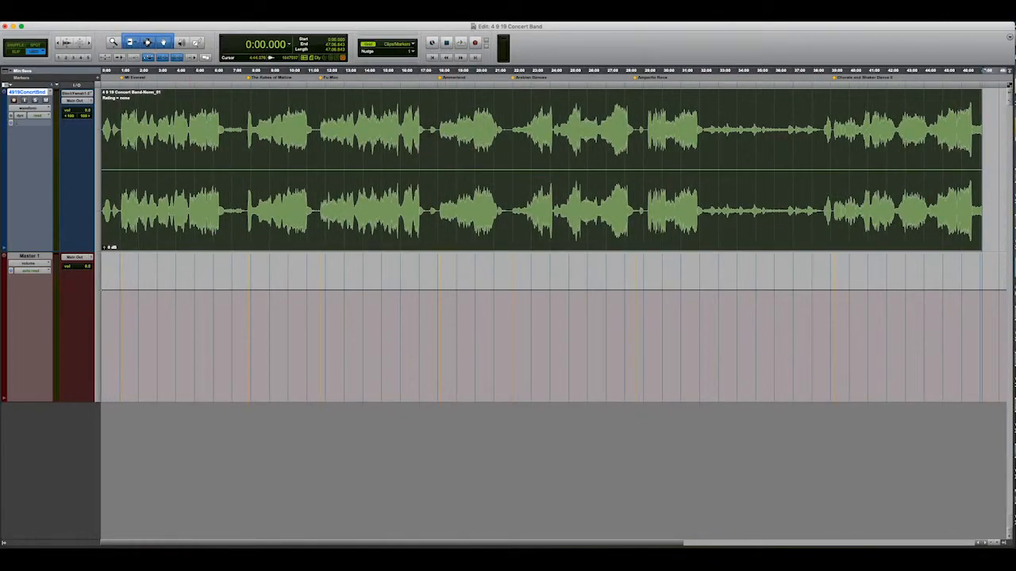
pyautogui.click(81, 18)
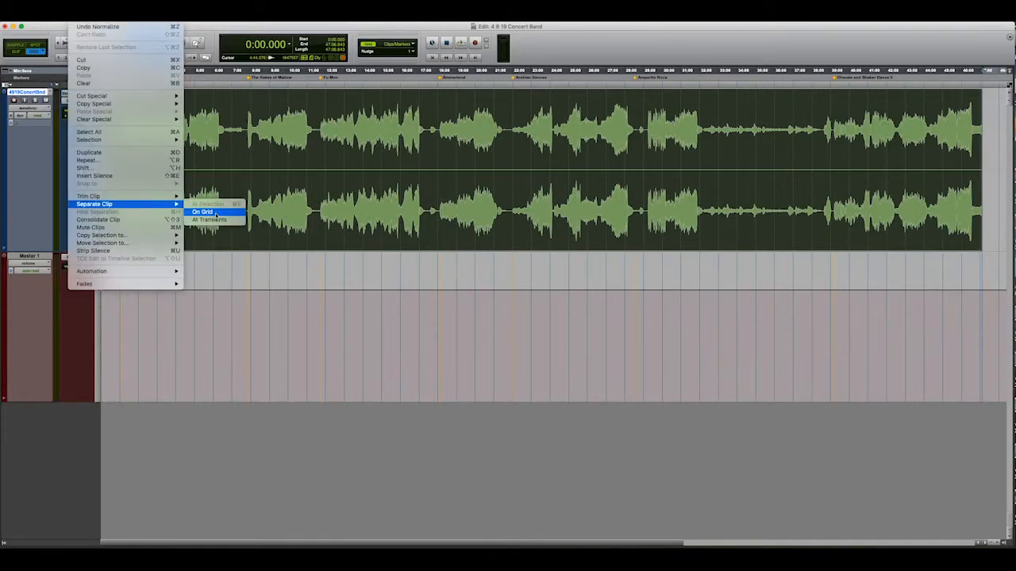
pyautogui.click(203, 212)
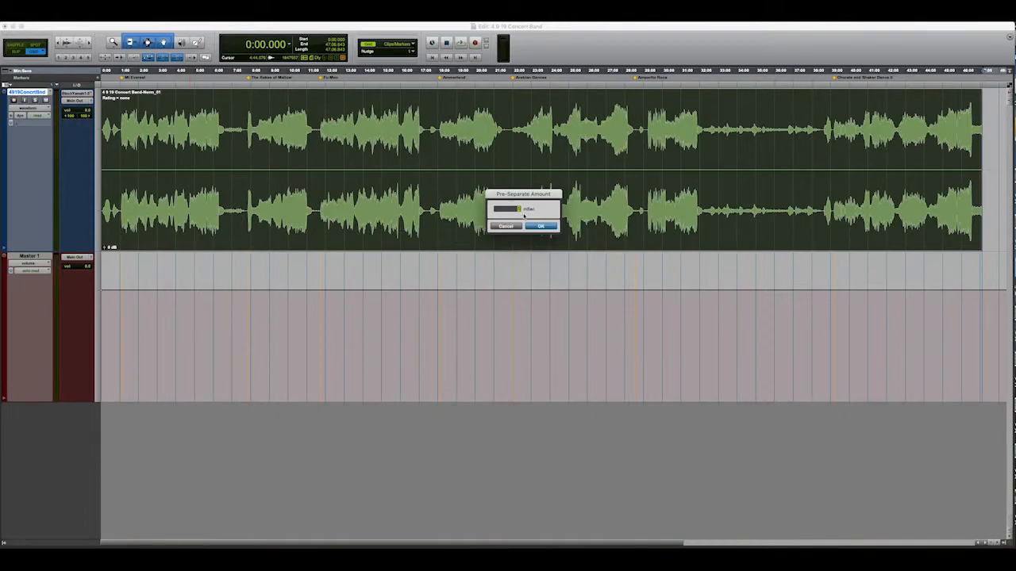
pyautogui.click(540, 227)
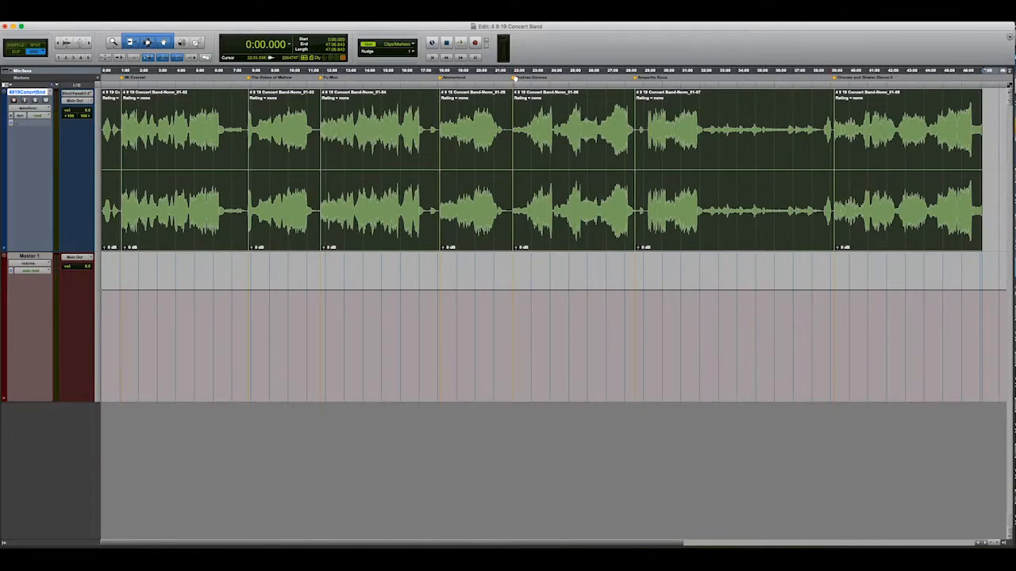
# Delete the short clip at the session start, before the first marker.
pyautogui.moveTo(515, 79)
pyautogui.mouseDown()
pyautogui.moveTo(528, 78)
pyautogui.moveTo(519, 79)
pyautogui.mouseUp()
pyautogui.click(109, 108)
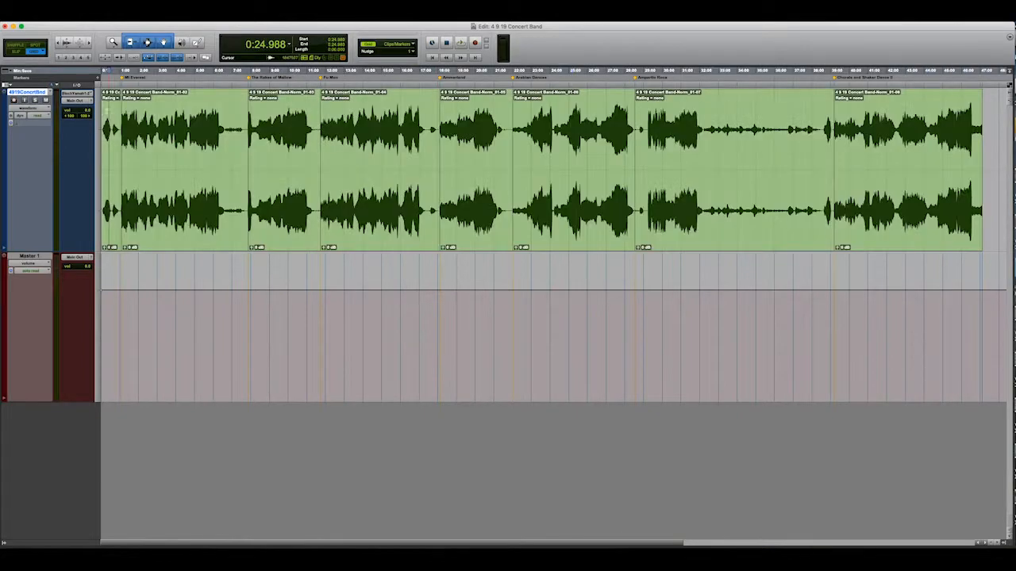
pyautogui.click(112, 241)
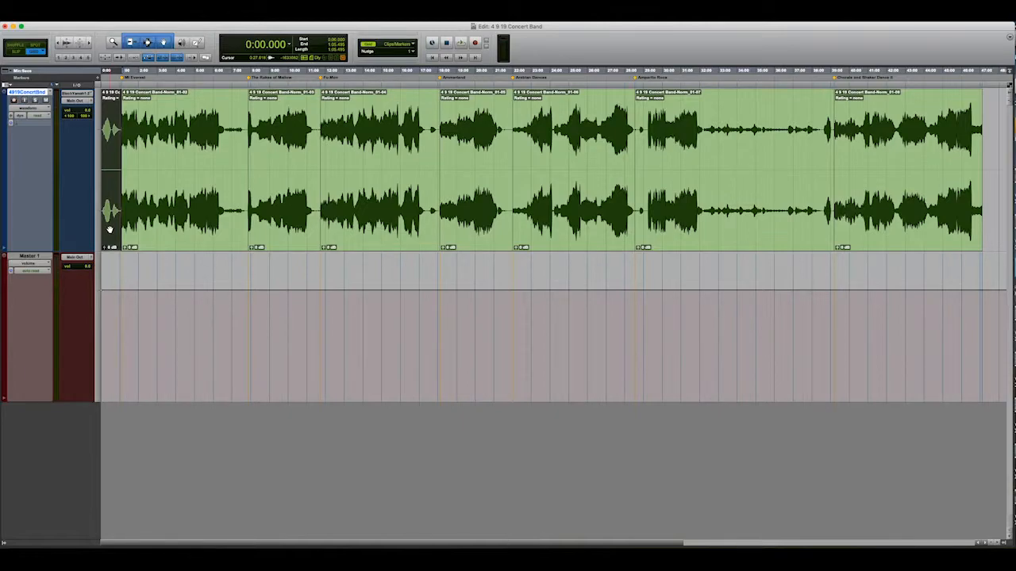
pyautogui.press('Delete')
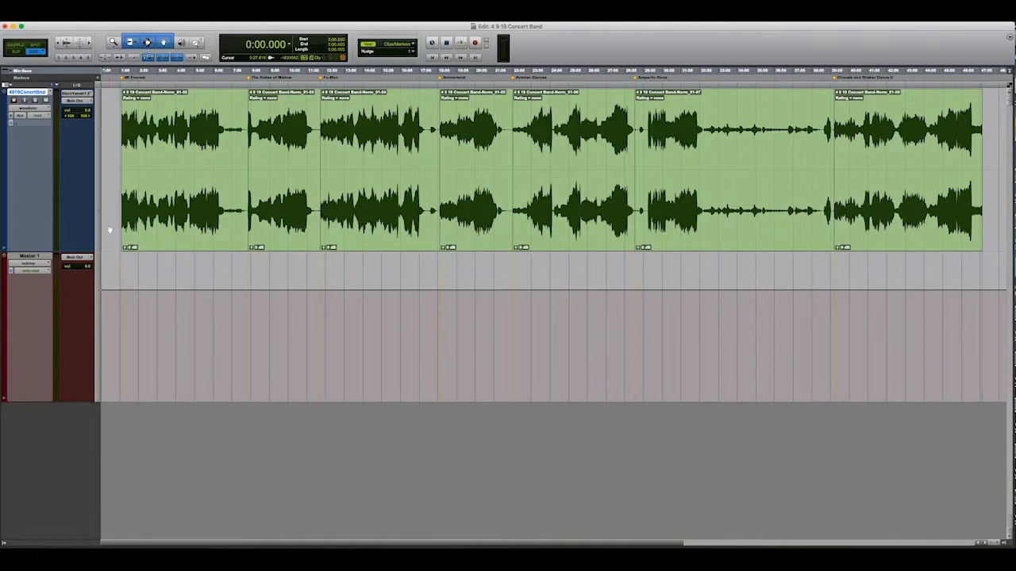
# Select the first remaining clip and audition its beginning up close.
pyautogui.click(169, 235)
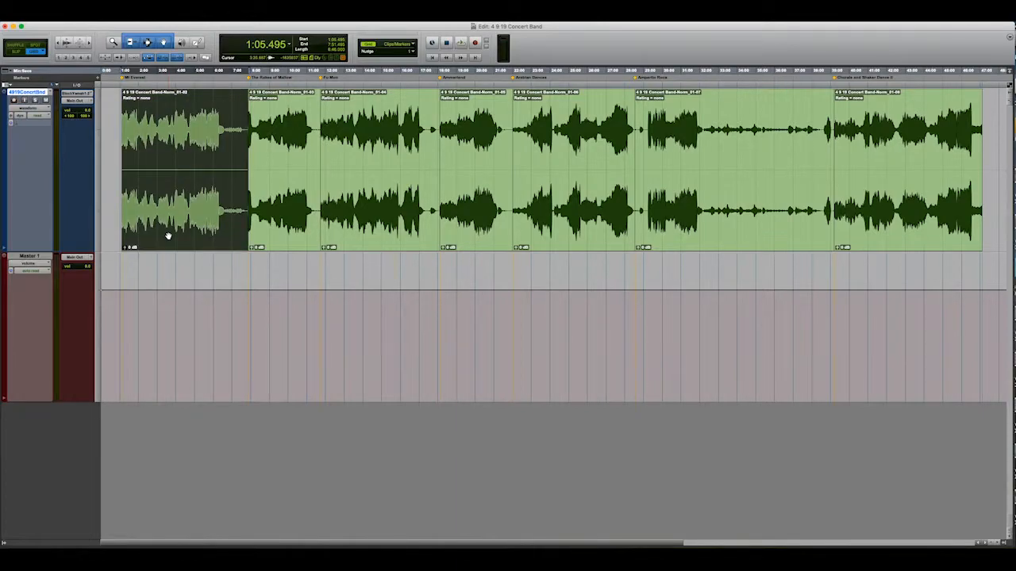
pyautogui.press('t')
pyautogui.press('t')
pyautogui.press('t')
pyautogui.press('t')
pyautogui.press('t')
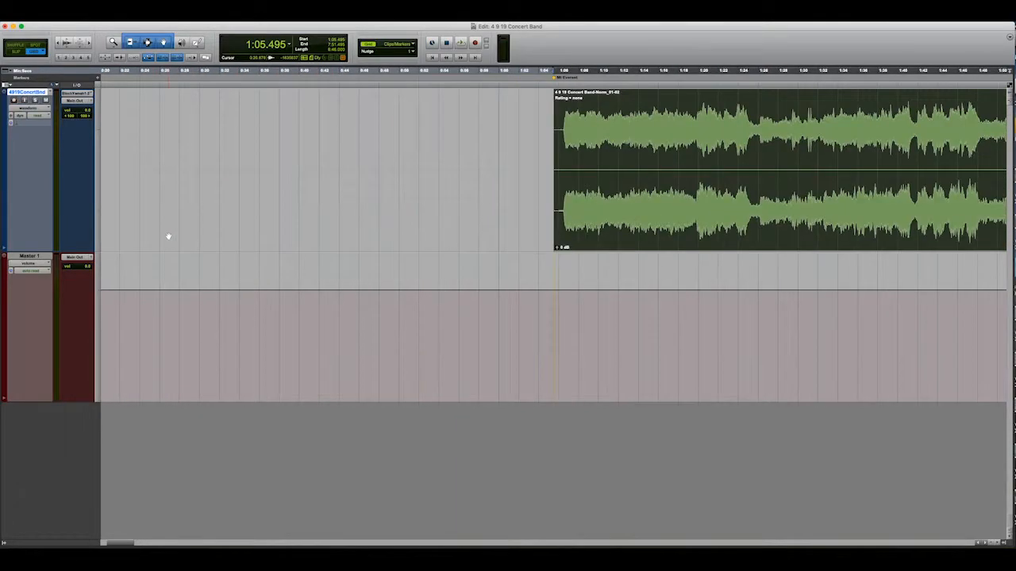
pyautogui.press('t')
pyautogui.press('t')
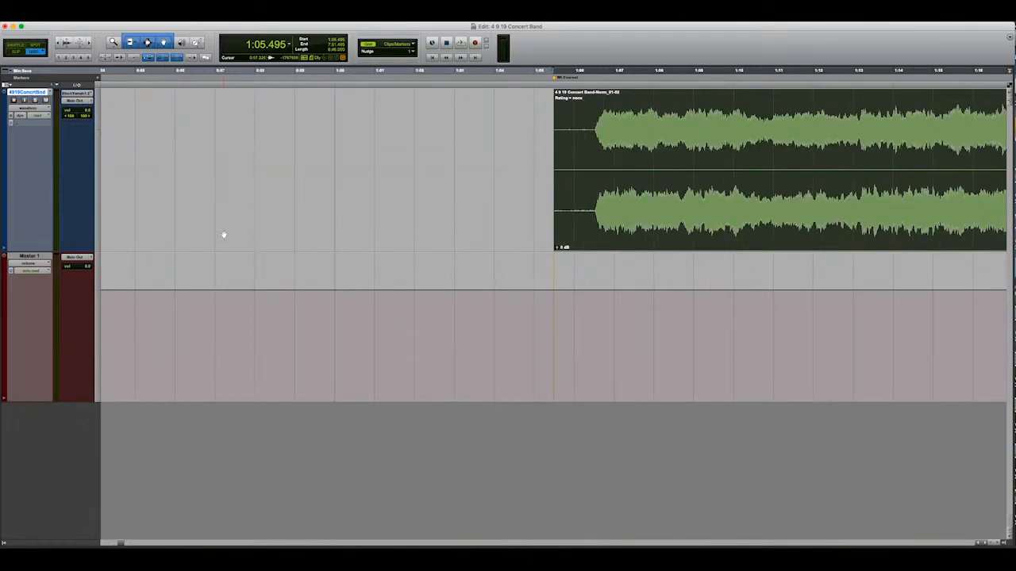
pyautogui.press('space')
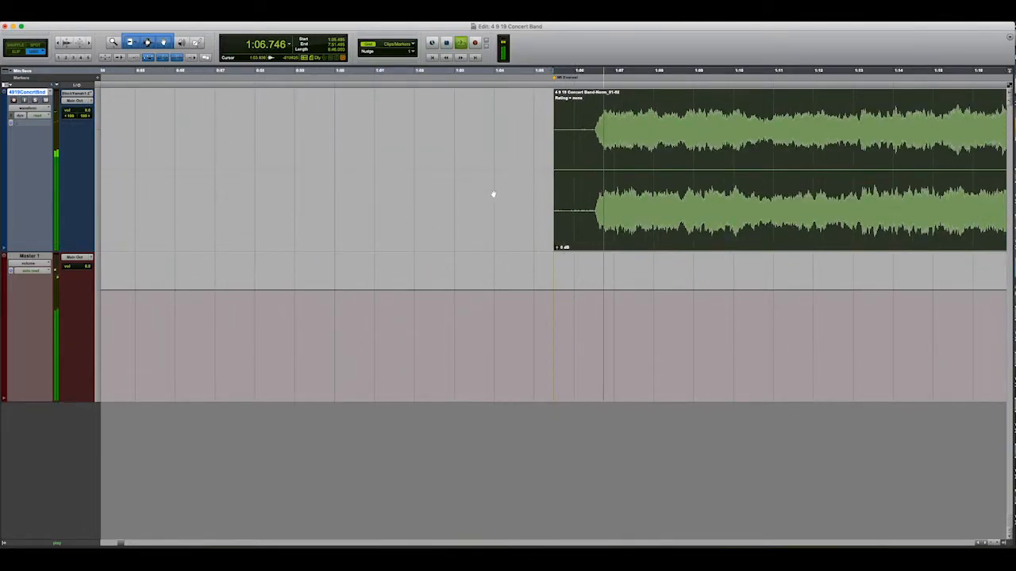
pyautogui.press('space')
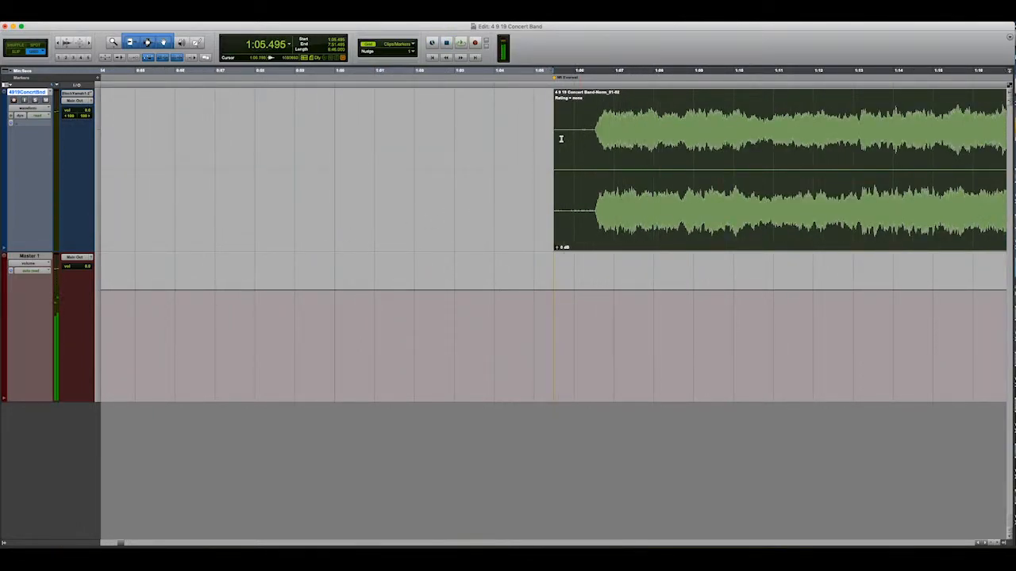
# Try out several selections around the quiet lead-in and opening notes of the first clip.
pyautogui.moveTo(596, 125); pyautogui.dragTo(553, 136)
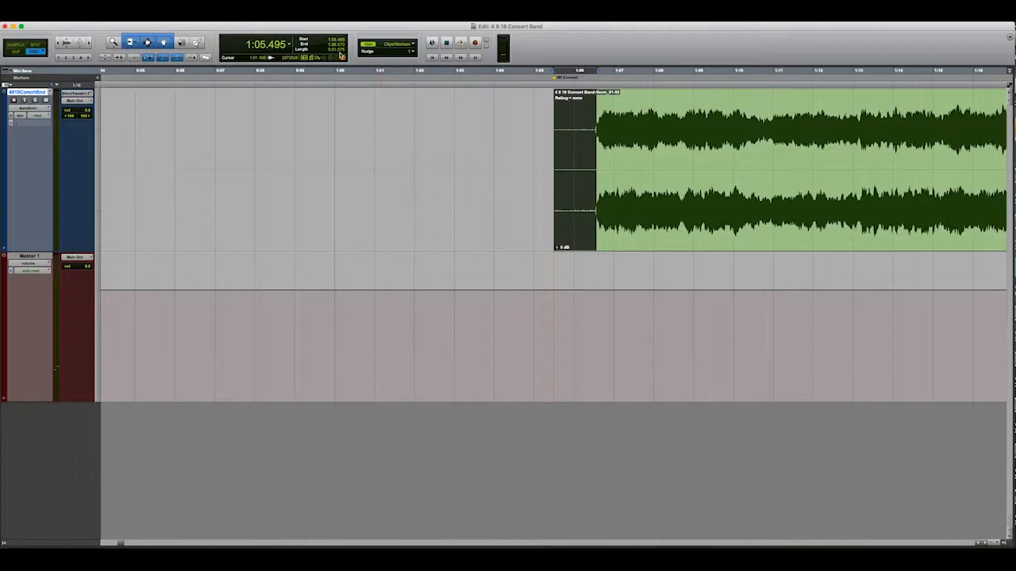
pyautogui.moveTo(610, 134); pyautogui.dragTo(579, 145)
pyautogui.moveTo(656, 146)
pyautogui.mouseDown()
pyautogui.moveTo(635, 149)
pyautogui.moveTo(676, 153)
pyautogui.moveTo(641, 152)
pyautogui.mouseUp()
pyautogui.moveTo(717, 150); pyautogui.dragTo(687, 150)
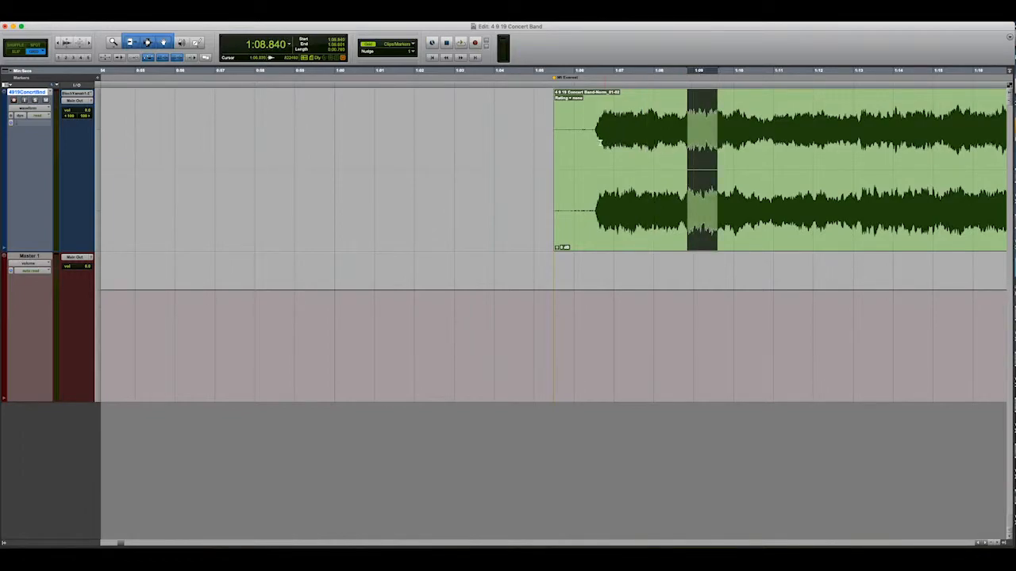
pyautogui.moveTo(600, 143); pyautogui.dragTo(588, 143)
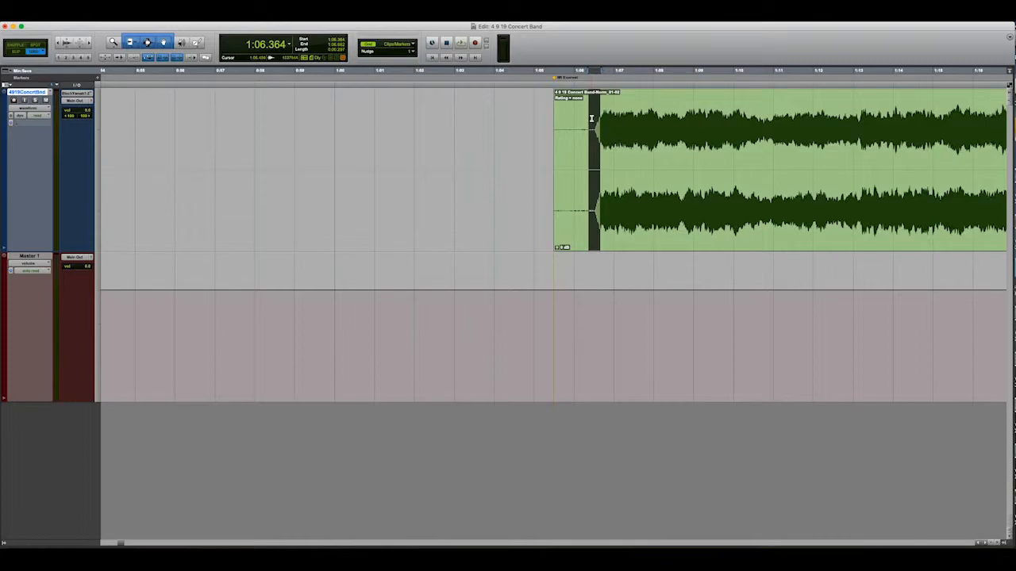
pyautogui.moveTo(632, 121); pyautogui.dragTo(586, 126)
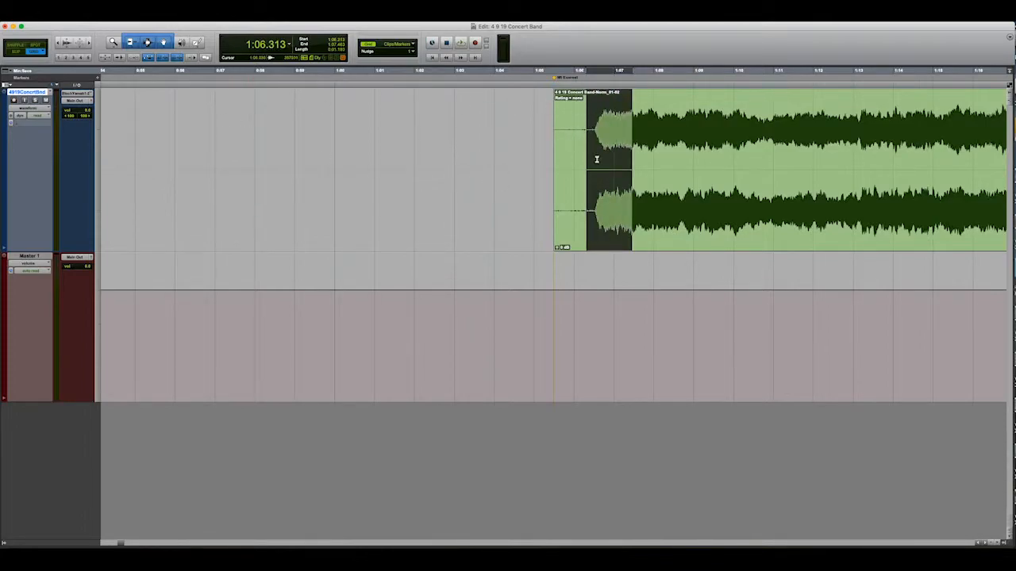
pyautogui.click(667, 123)
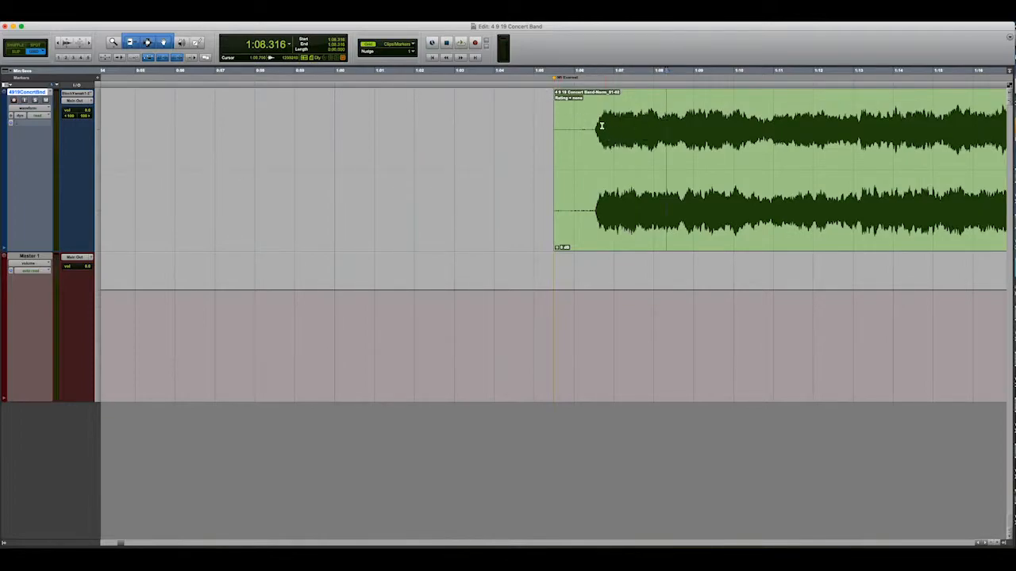
pyautogui.moveTo(596, 123); pyautogui.dragTo(557, 136)
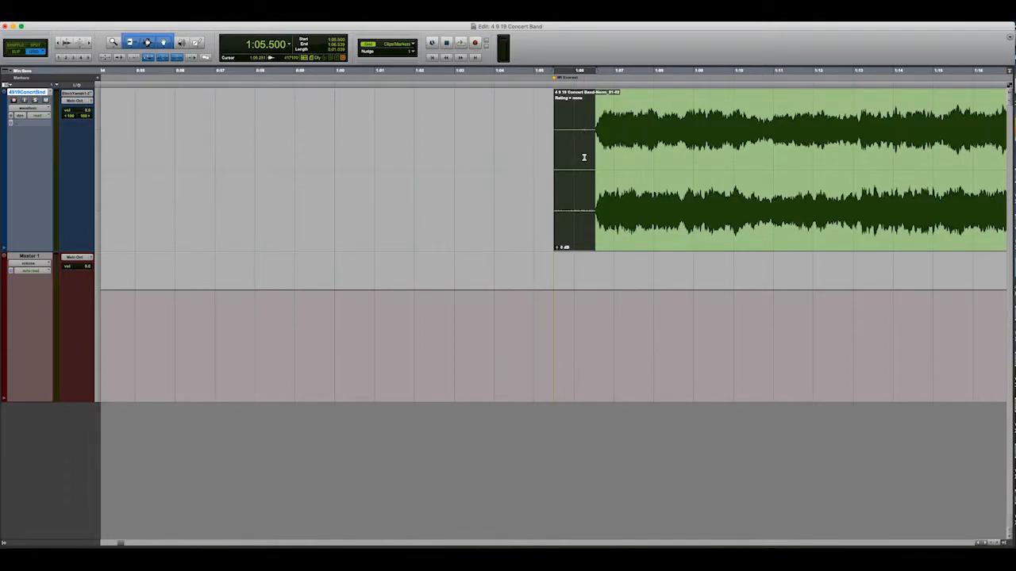
# Create an equal-gain fade-in about 1 s long over the first clip's quiet lead-in, using the gently slow-starting preset curve, and audition it.
pyautogui.moveTo(596, 135); pyautogui.dragTo(550, 140)
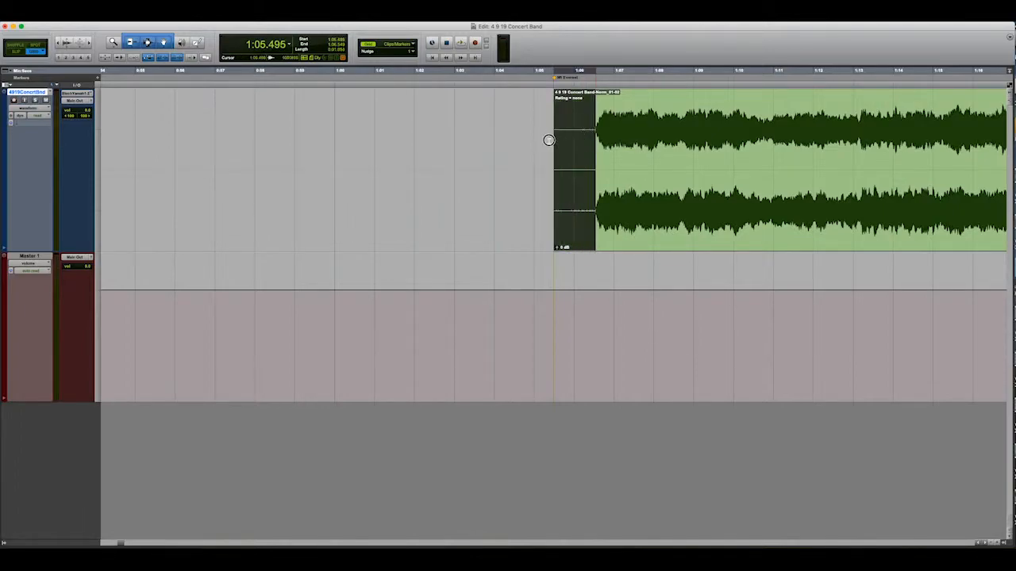
pyautogui.click(75, 17)
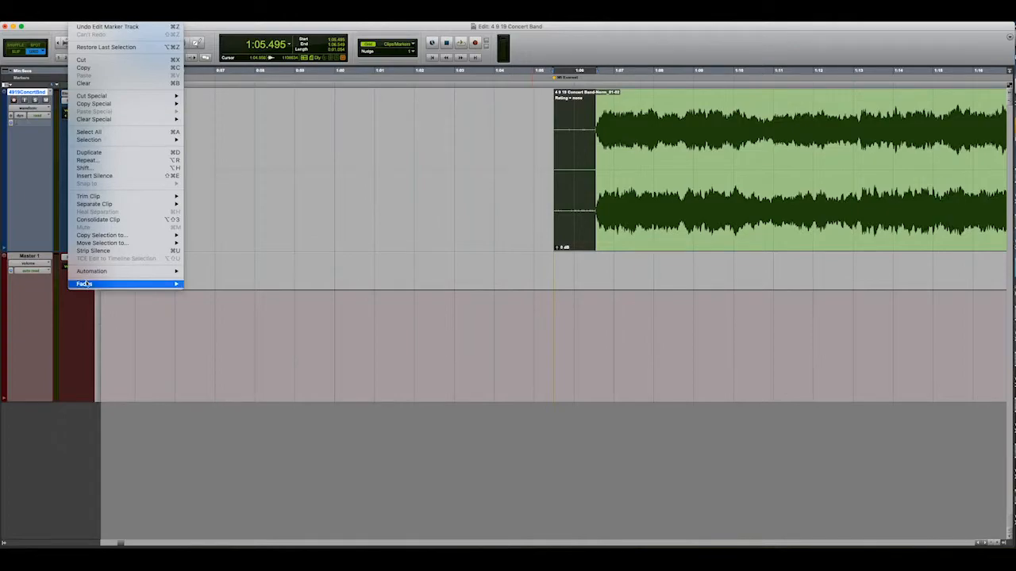
pyautogui.moveTo(94, 287)
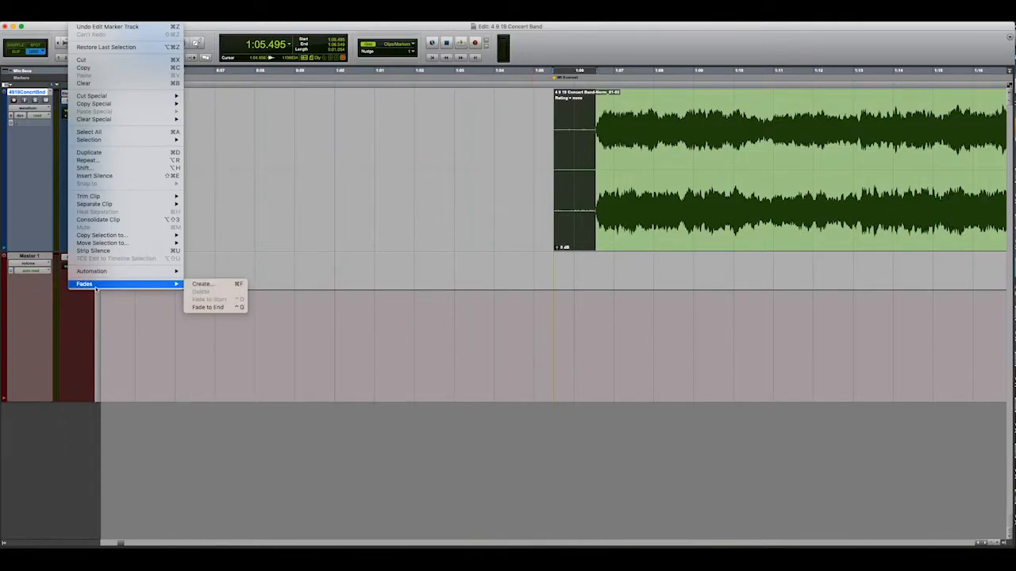
pyautogui.click(237, 285)
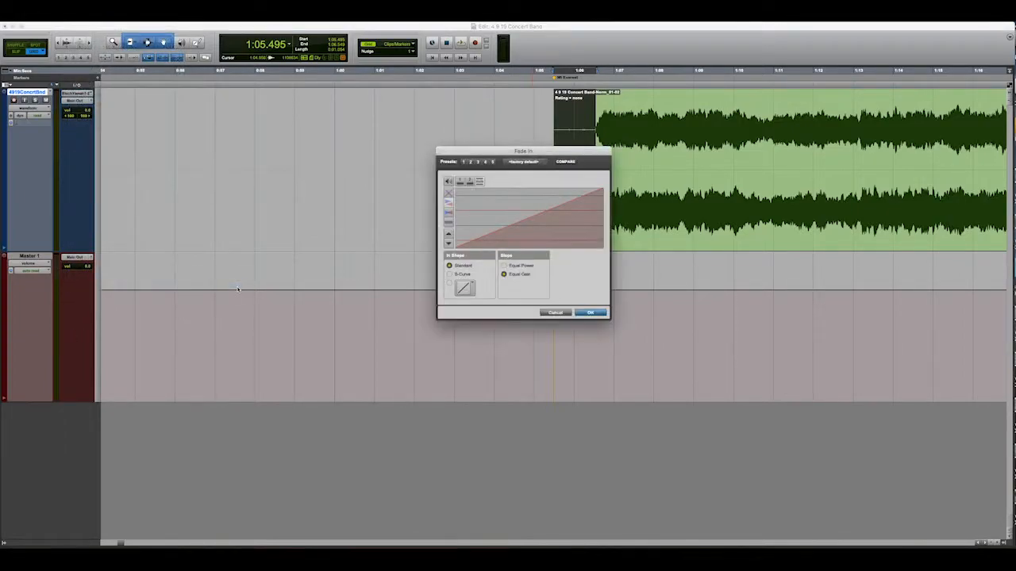
pyautogui.click(464, 288)
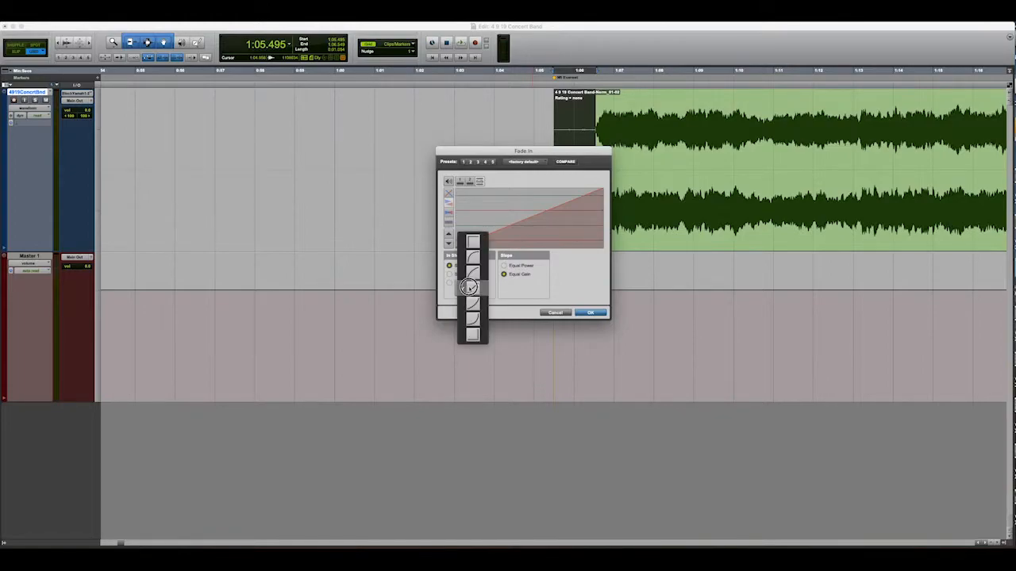
pyautogui.click(476, 300)
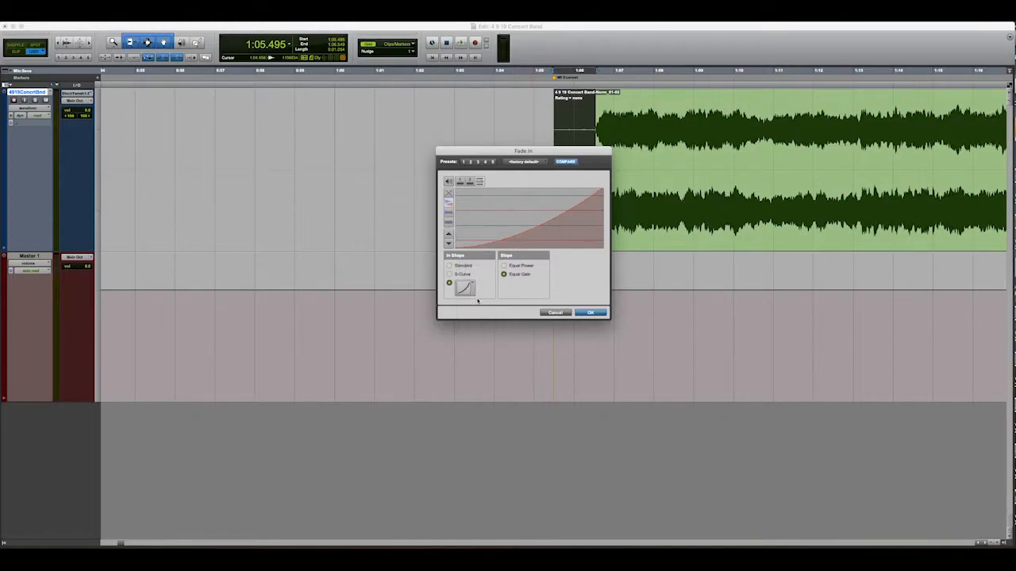
pyautogui.click(591, 314)
pyautogui.click(659, 234)
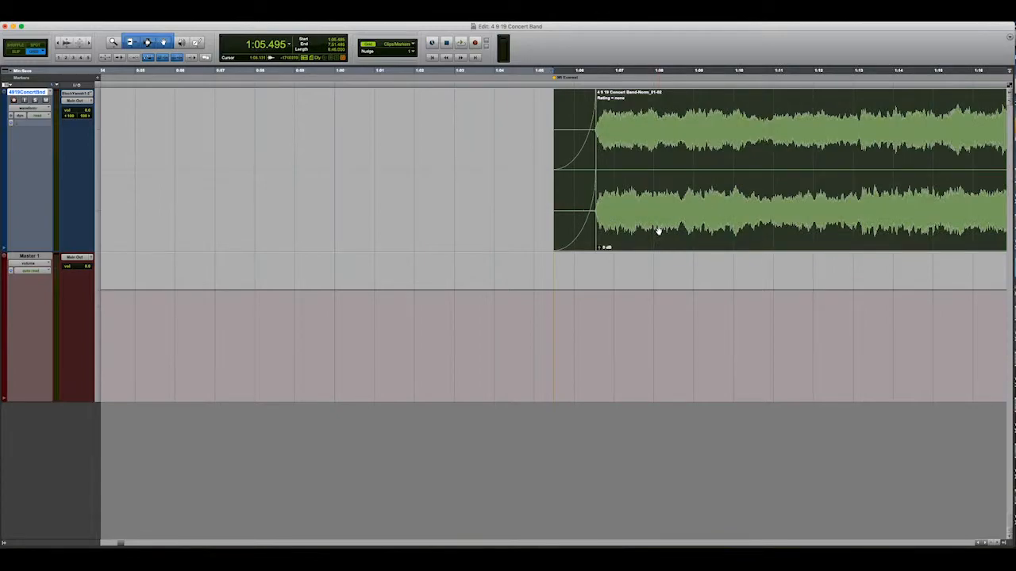
pyautogui.press('space')
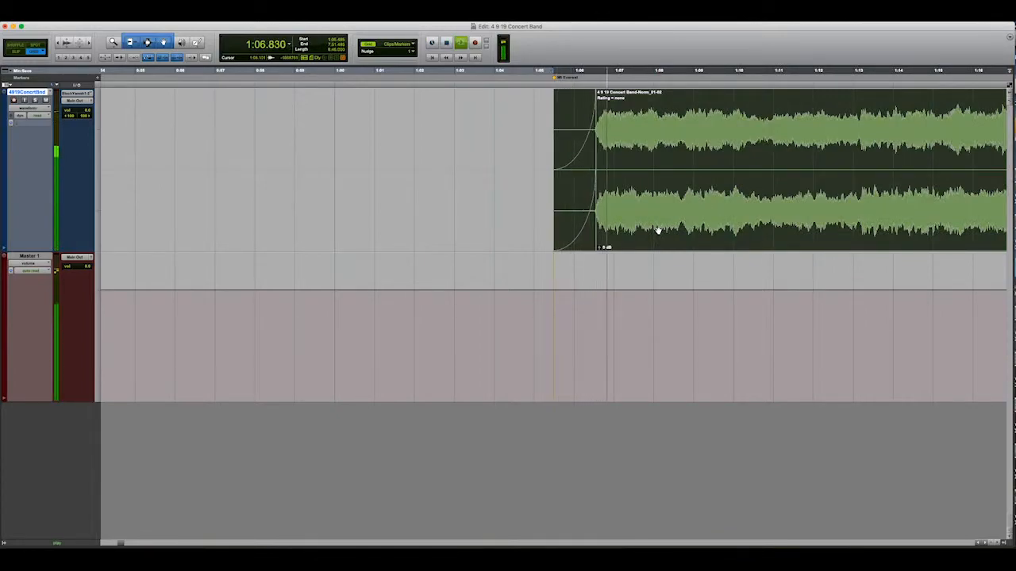
pyautogui.press('space')
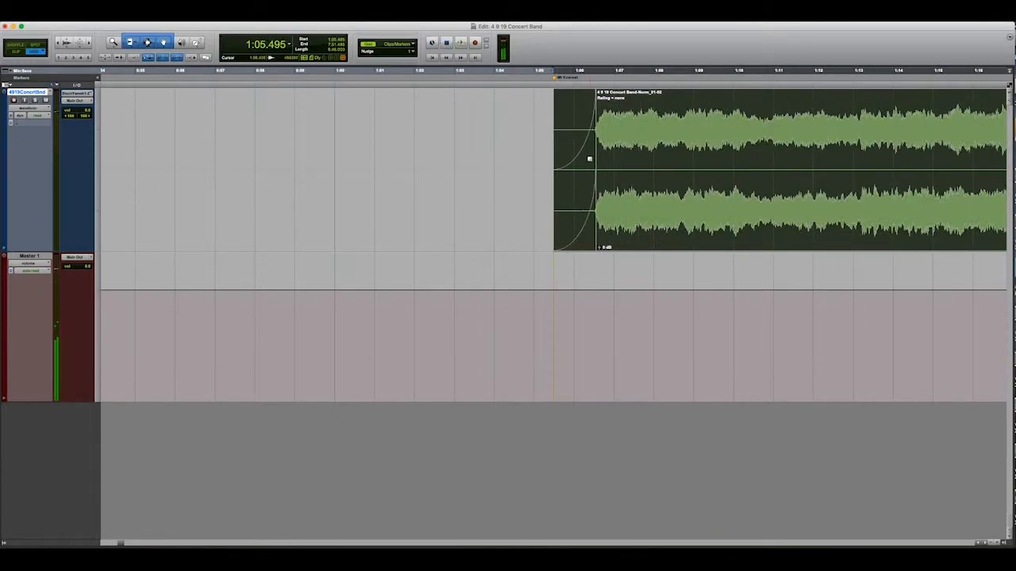
# Audition the applause after the first clip's last note and trim the clip's end back to about 7:10.
pyautogui.click(631, 175)
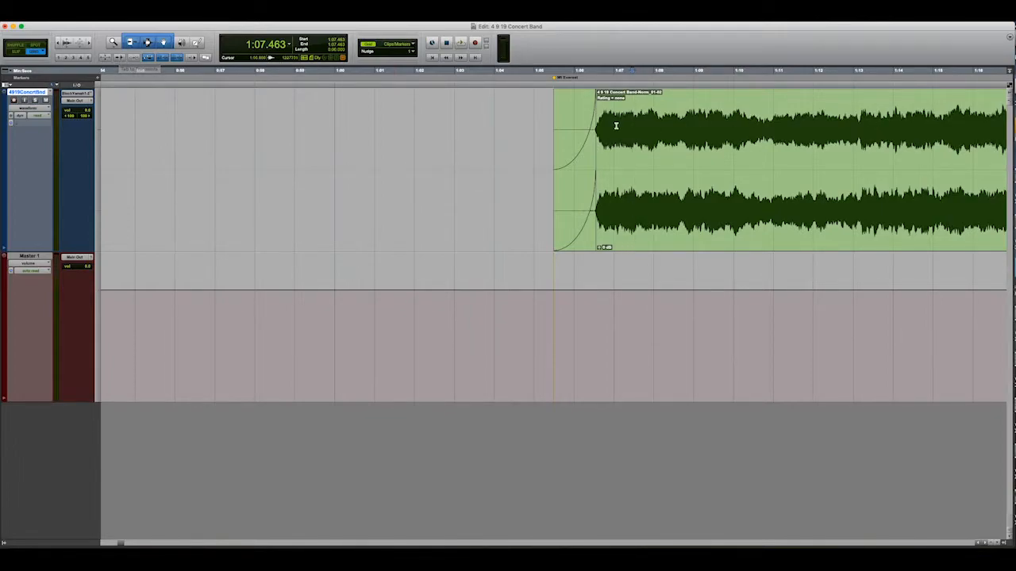
pyautogui.press('Tab')
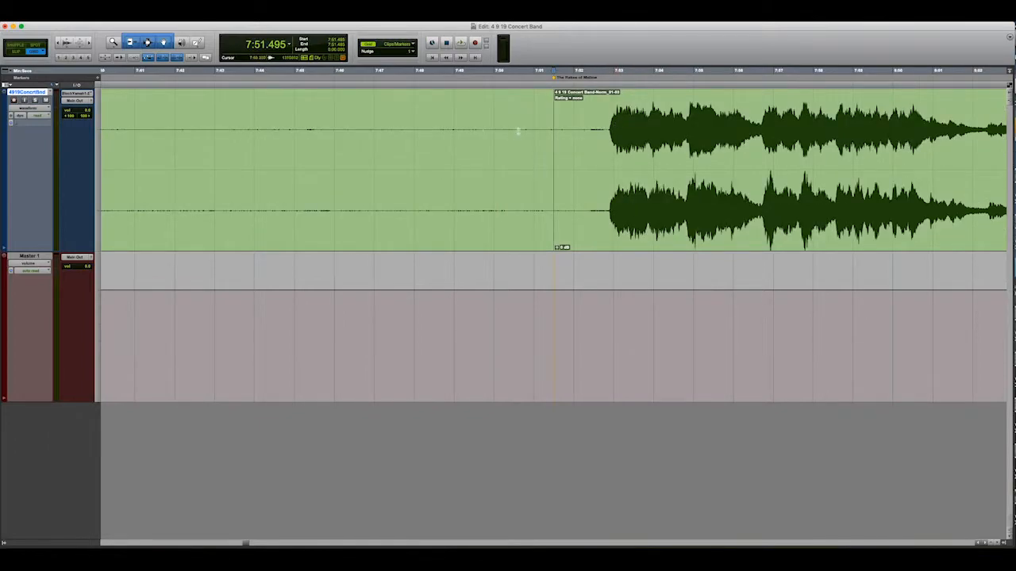
pyautogui.press('r')
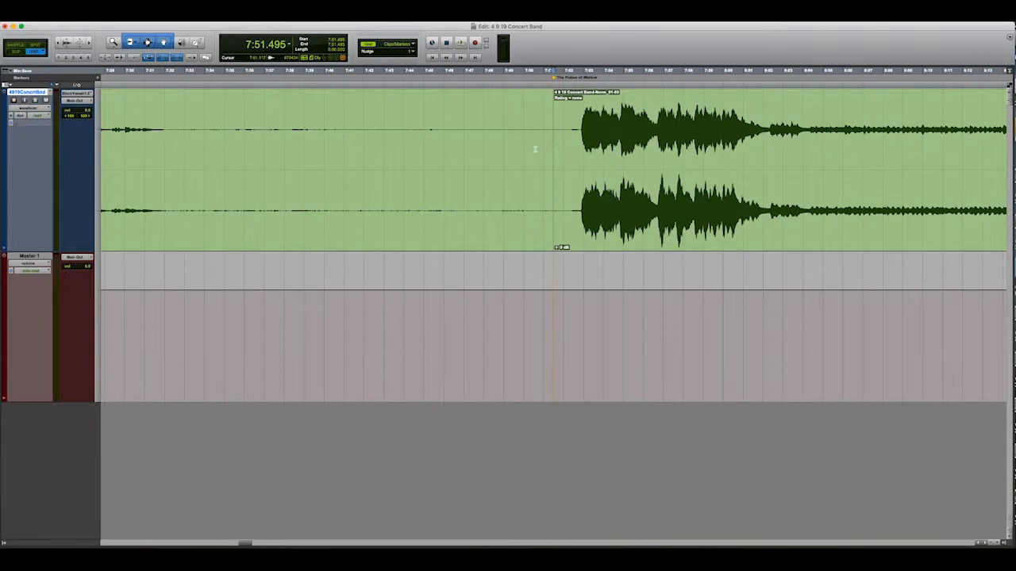
pyautogui.press('r')
pyautogui.press('r')
pyautogui.press('r')
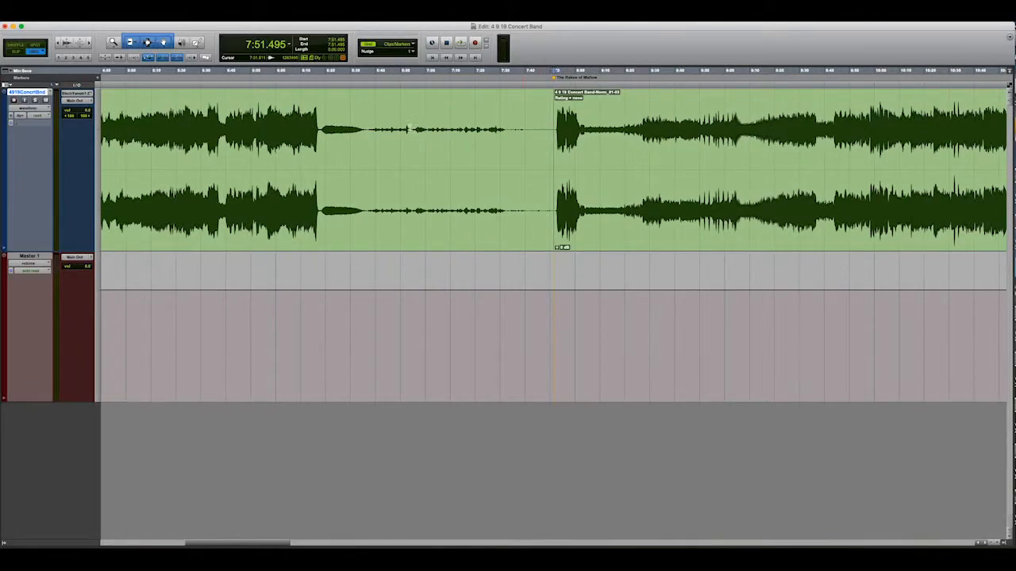
pyautogui.click(351, 127)
pyautogui.press('space')
pyautogui.press('space')
pyautogui.moveTo(550, 159); pyautogui.dragTo(431, 136)
# Delete the remaining tail of the first clip after about 6:30.8, partway through the decay of its final note.
pyautogui.click(402, 133)
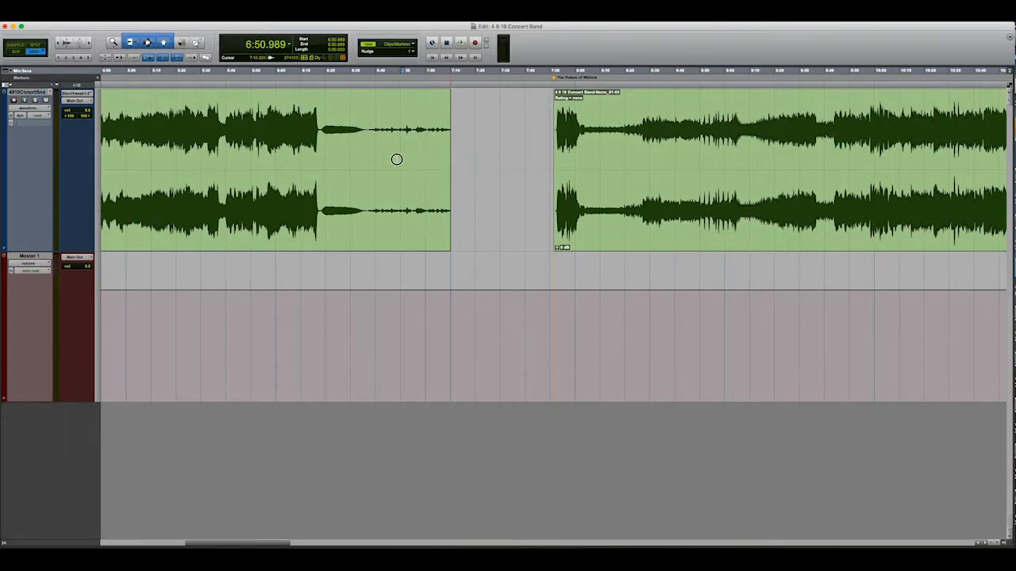
pyautogui.moveTo(320, 135); pyautogui.dragTo(352, 136)
pyautogui.moveTo(352, 137); pyautogui.dragTo(453, 145)
pyautogui.press('Delete')
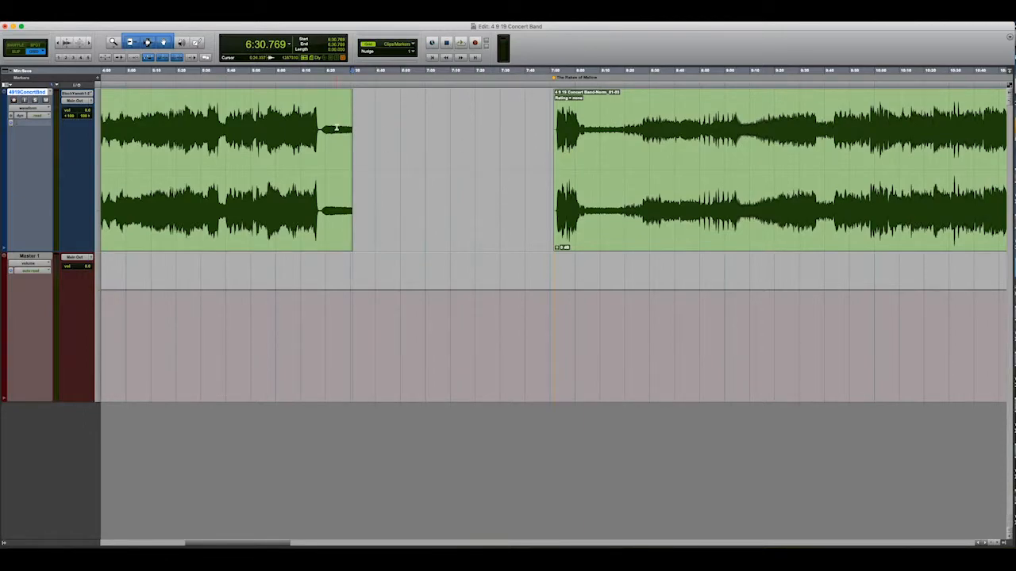
# Create a standard equal-gain fade-out about 6.4 s long at the end of the first clip.
pyautogui.moveTo(336, 127); pyautogui.dragTo(352, 129)
pyautogui.press('super+f')
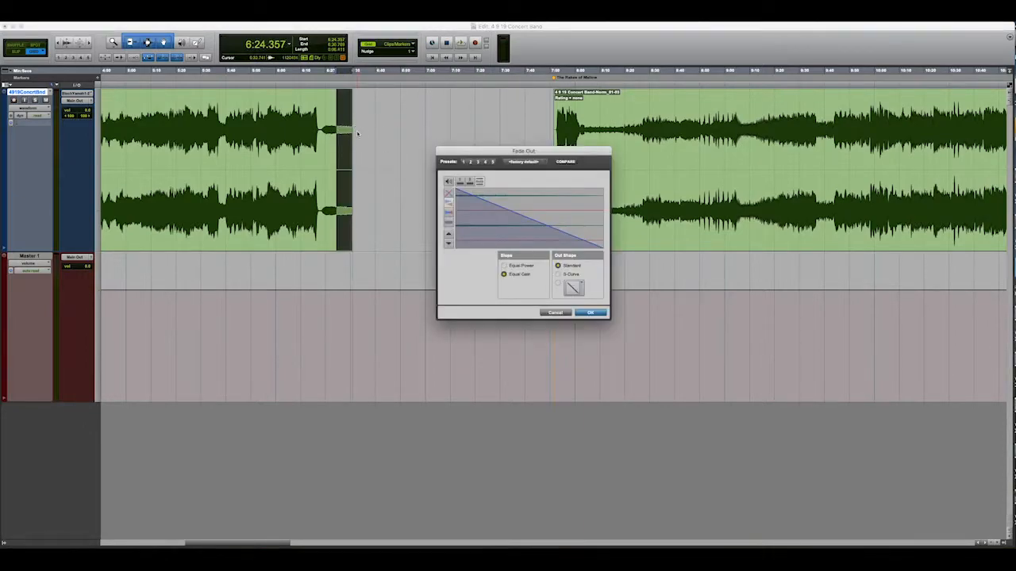
pyautogui.click(590, 313)
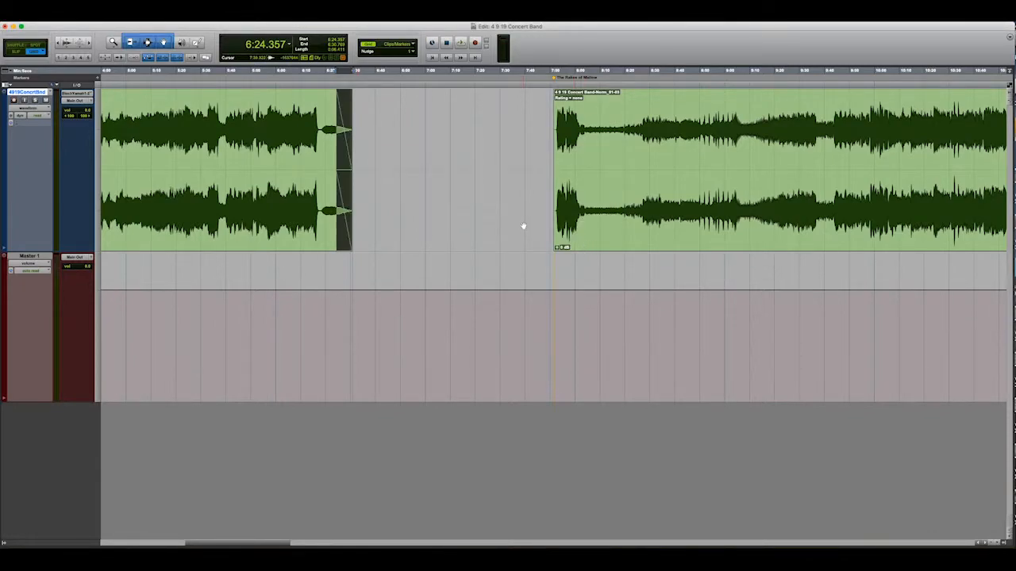
# Select the quiet lead-in of the clip at the The Rakes of Mallow marker, about 1.5 s up to its first note.
pyautogui.press('Tab')
pyautogui.press('super+bracketright')
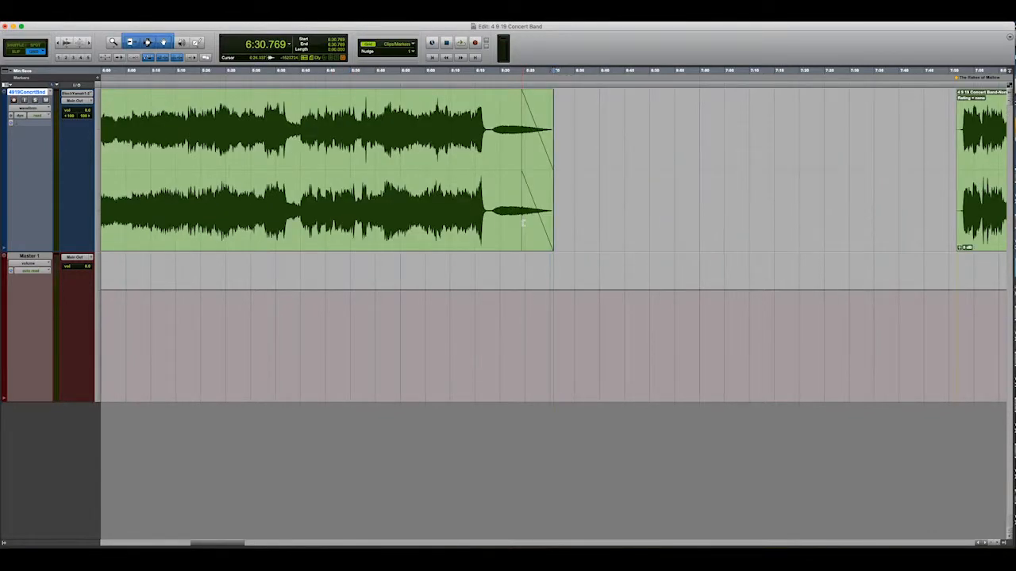
pyautogui.press('Tab')
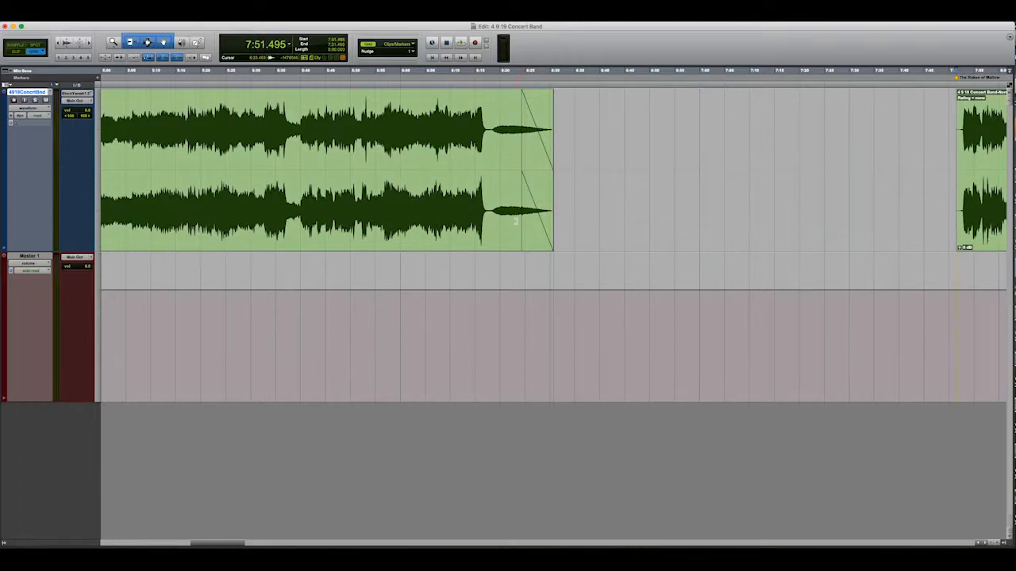
pyautogui.press('super+bracketright')
pyautogui.press('super+bracketright')
pyautogui.press('super+bracketright')
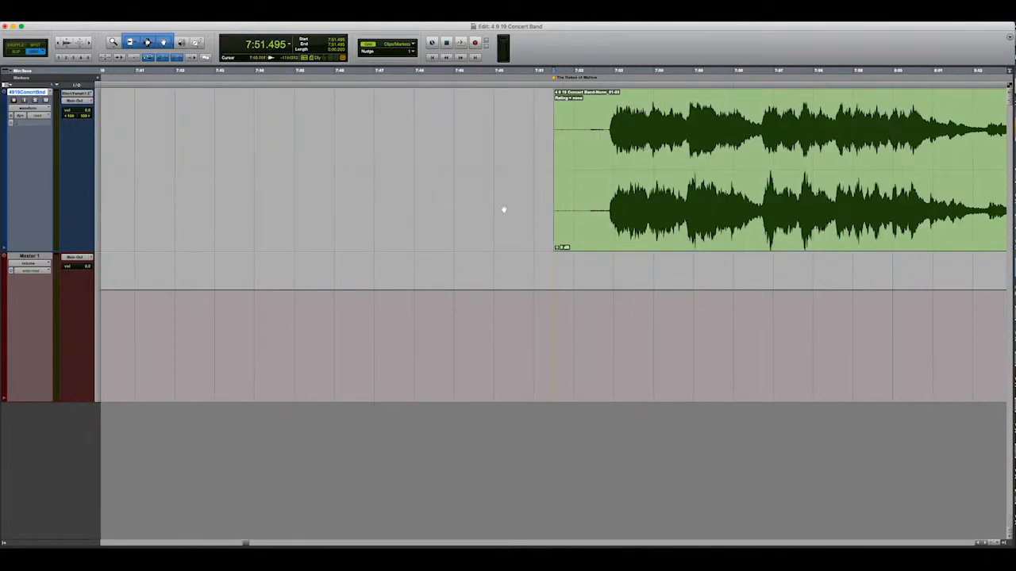
pyautogui.moveTo(612, 161); pyautogui.dragTo(554, 164)
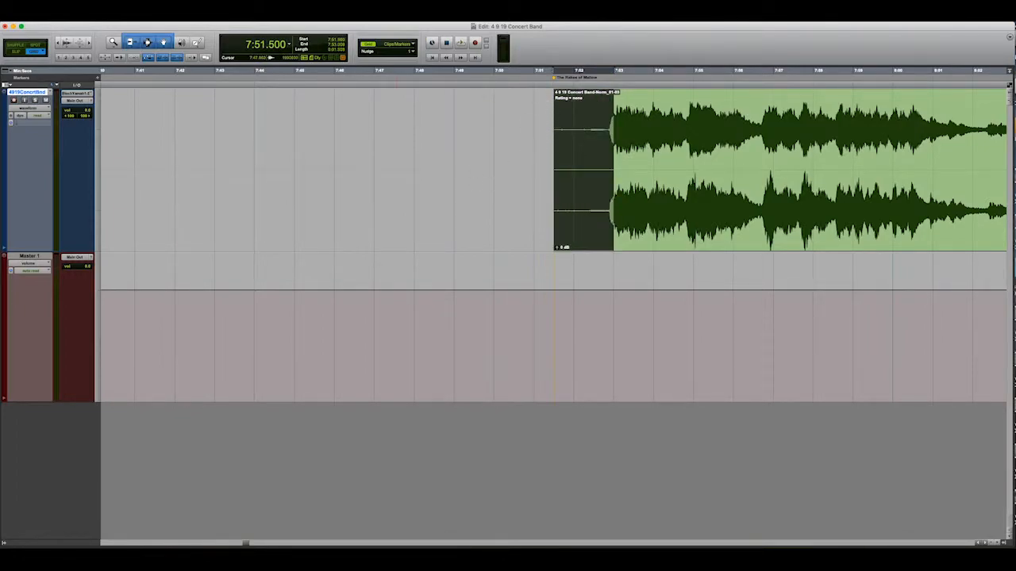
# Try to apply Fade to Start to the selected lead-in.
pyautogui.click(76, 18)
pyautogui.moveTo(107, 285)
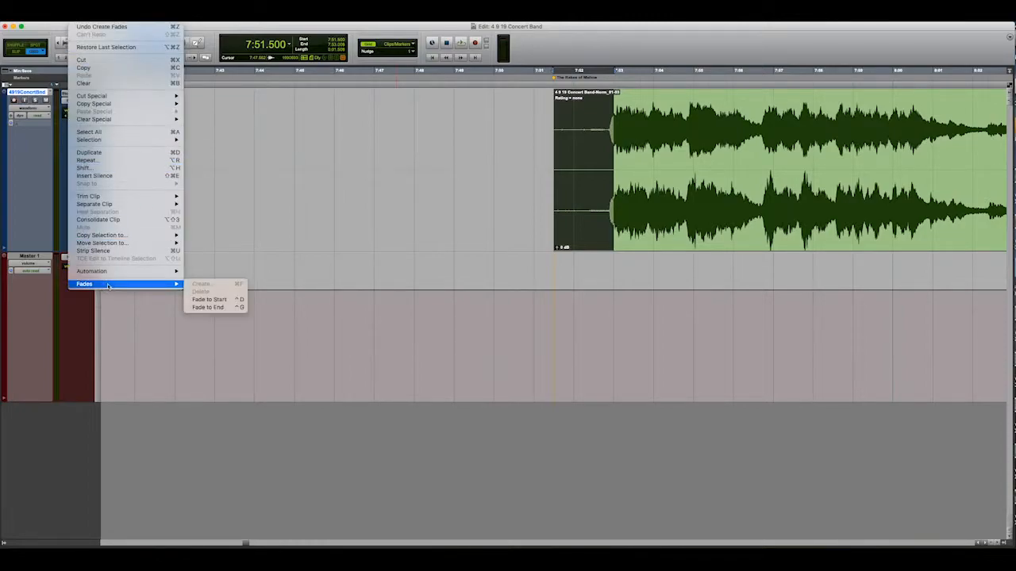
pyautogui.click(209, 300)
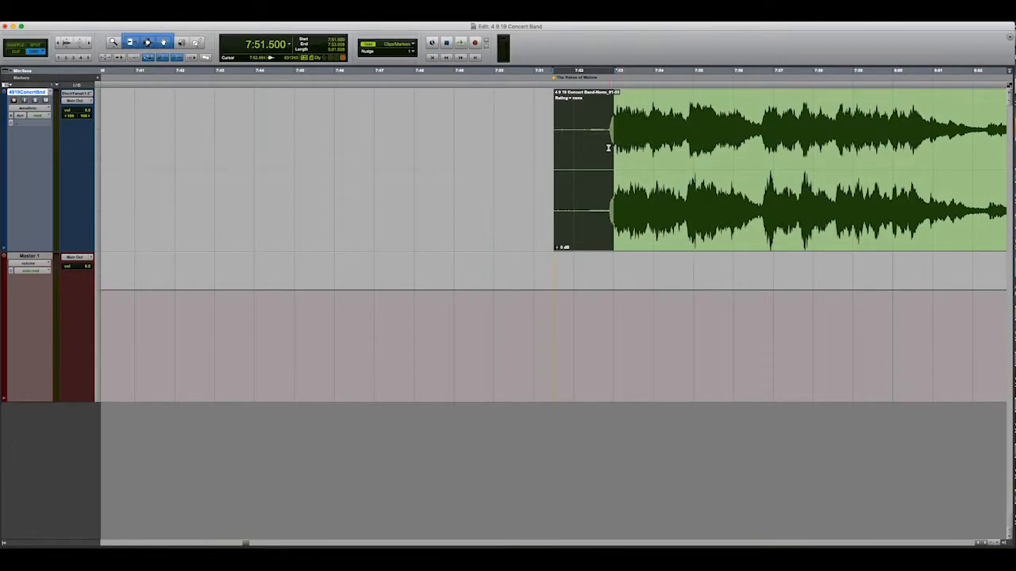
# Give the The Rakes of Mallow clip a standard equal-gain fade-in about 1.5 s long, ending at its first note, and audition it.
pyautogui.moveTo(643, 150); pyautogui.dragTo(537, 153)
pyautogui.press('super+f')
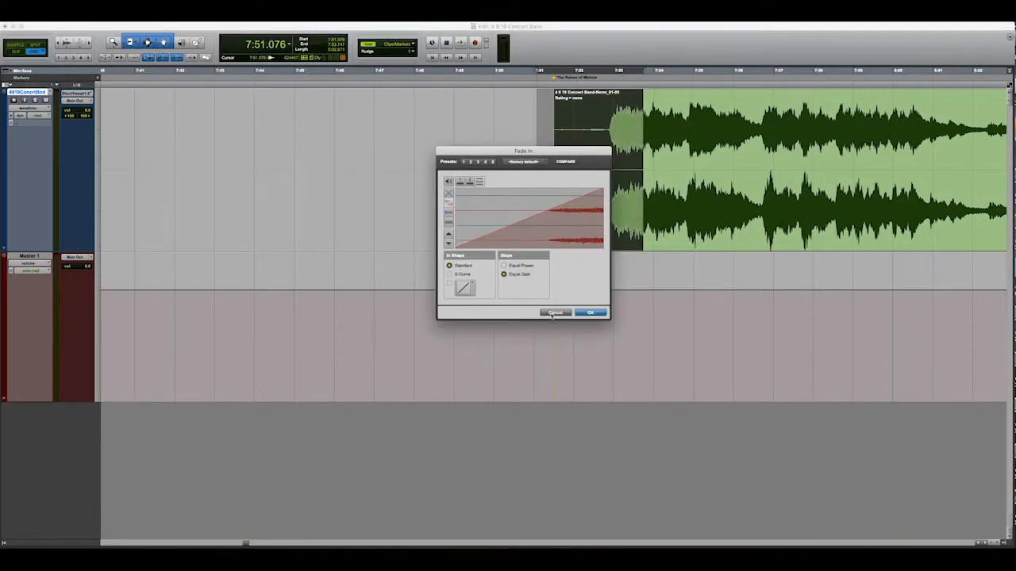
pyautogui.click(589, 314)
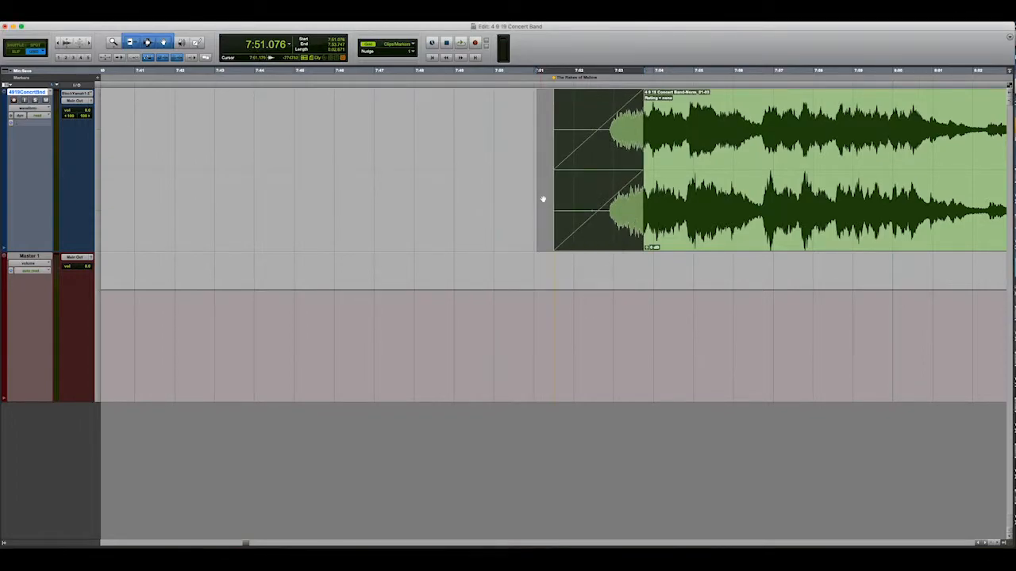
pyautogui.click(505, 146)
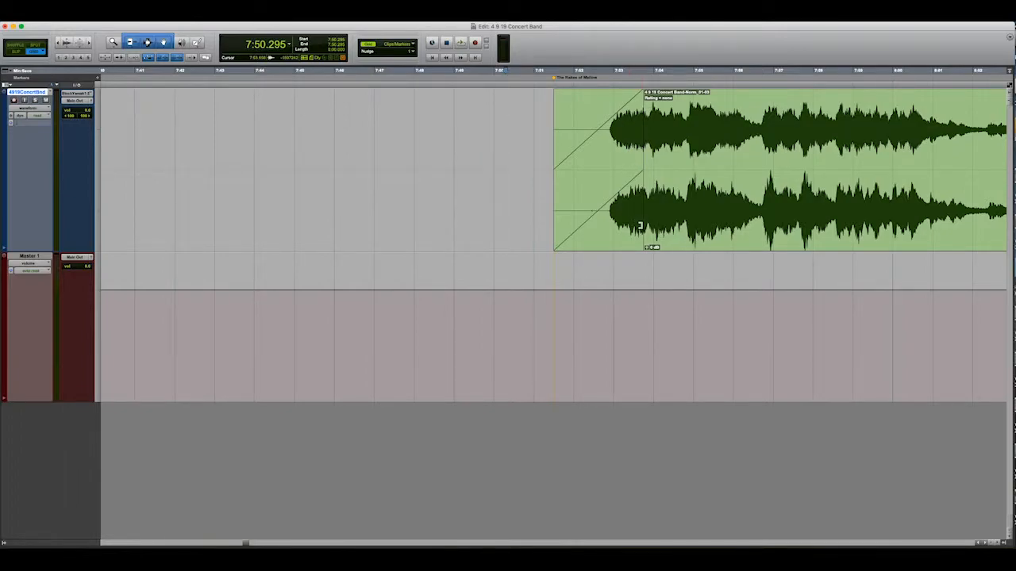
pyautogui.moveTo(640, 226); pyautogui.dragTo(613, 227)
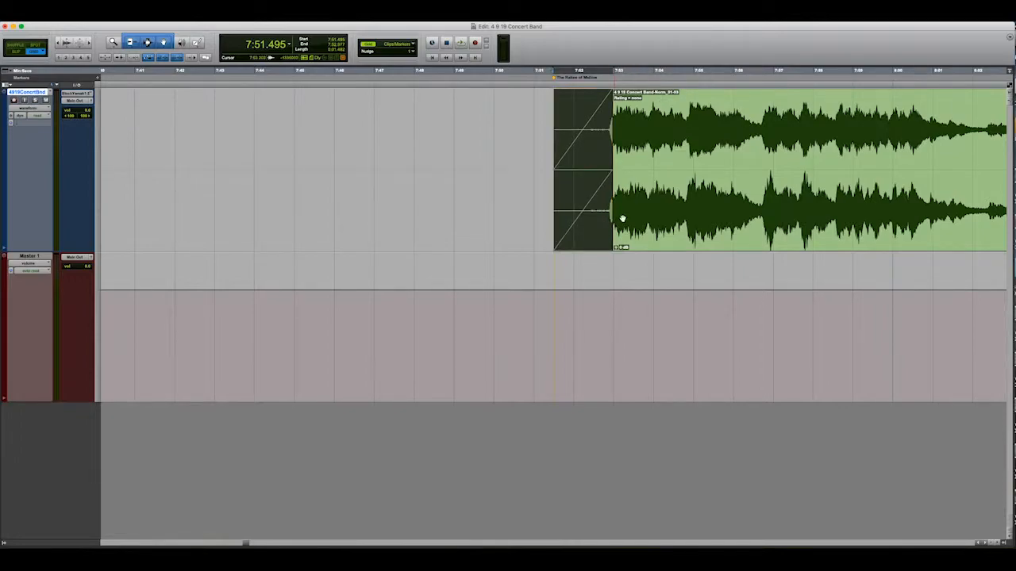
pyautogui.click(633, 234)
pyautogui.press('space')
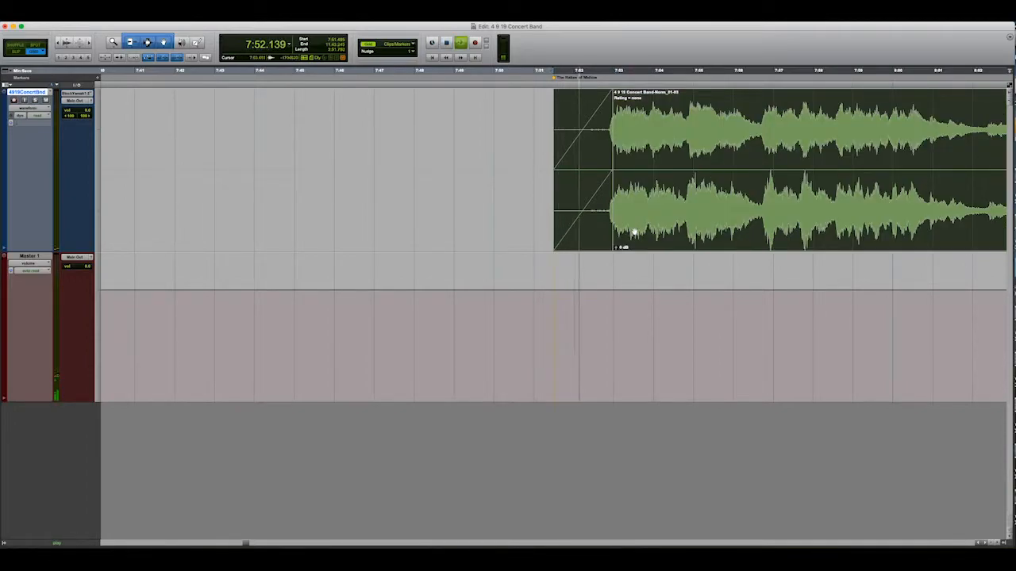
pyautogui.press('space')
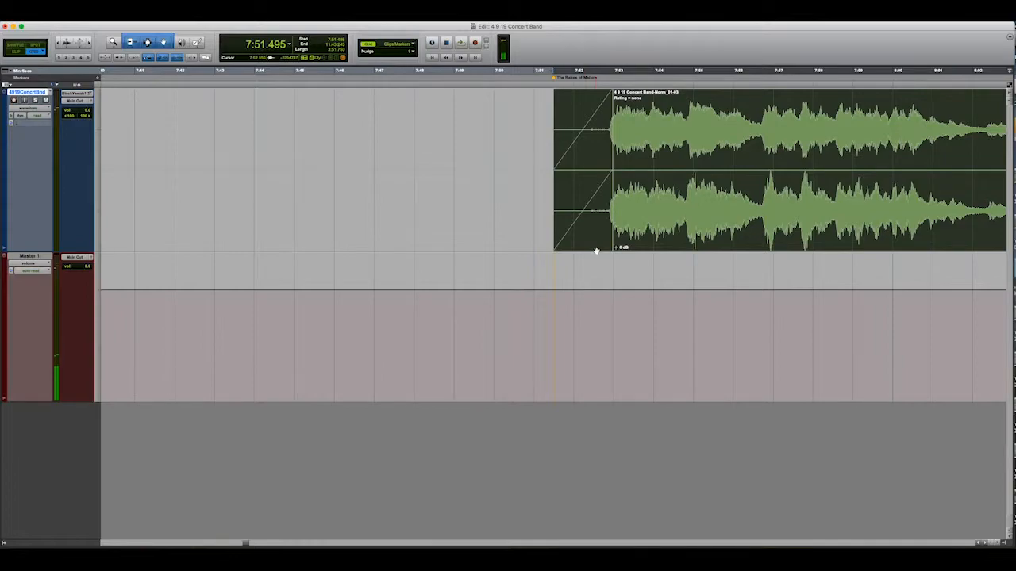
# Change the shape of the second clip's fade-in to the steeper slow-starting preset curve and audition the opening again.
pyautogui.click(675, 164)
pyautogui.click(596, 235)
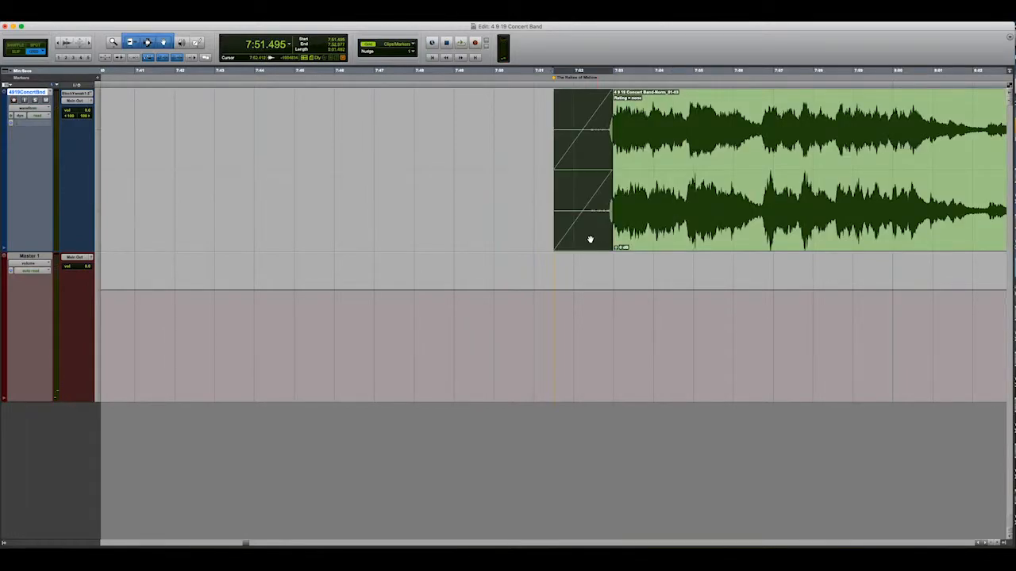
pyautogui.doubleClick(595, 216)
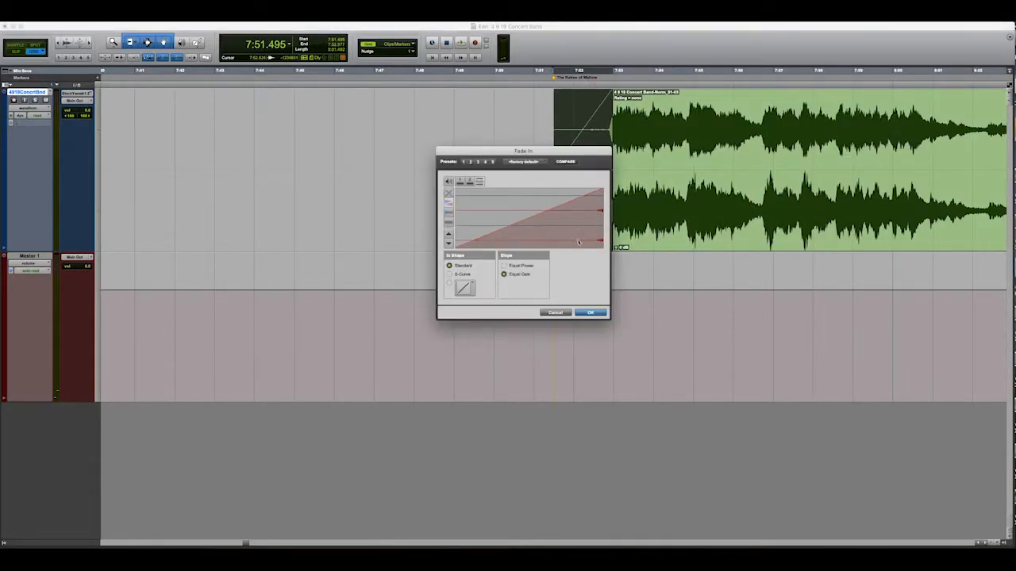
pyautogui.click(457, 287)
pyautogui.click(471, 323)
pyautogui.click(588, 313)
pyautogui.click(644, 236)
pyautogui.press('space')
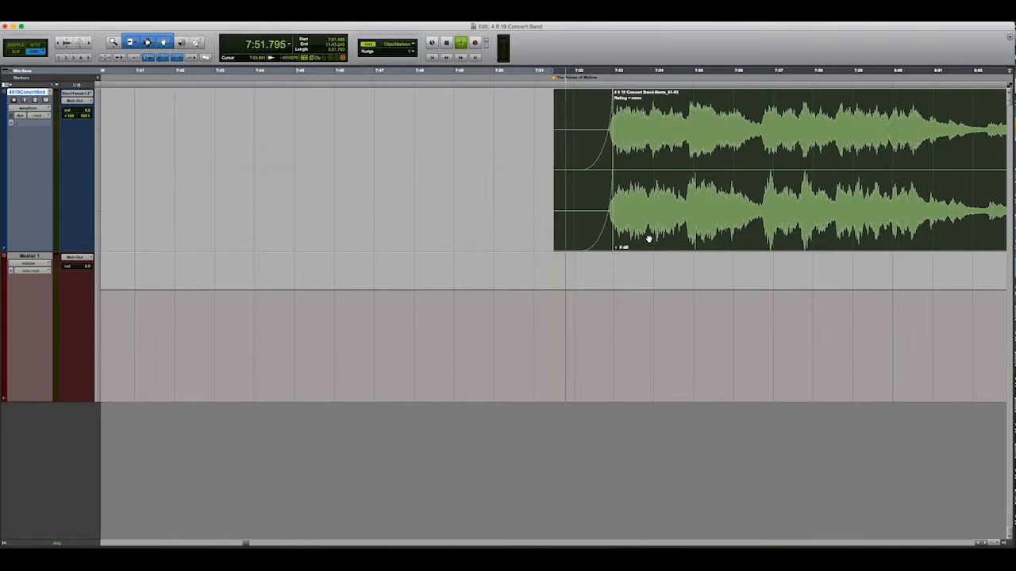
pyautogui.press('space')
# Trim the end of the The Rakes of Mallow clip back to about 11:16.8, where its final note has died away.
pyautogui.click(590, 136)
pyautogui.press('Tab')
pyautogui.press('Tab')
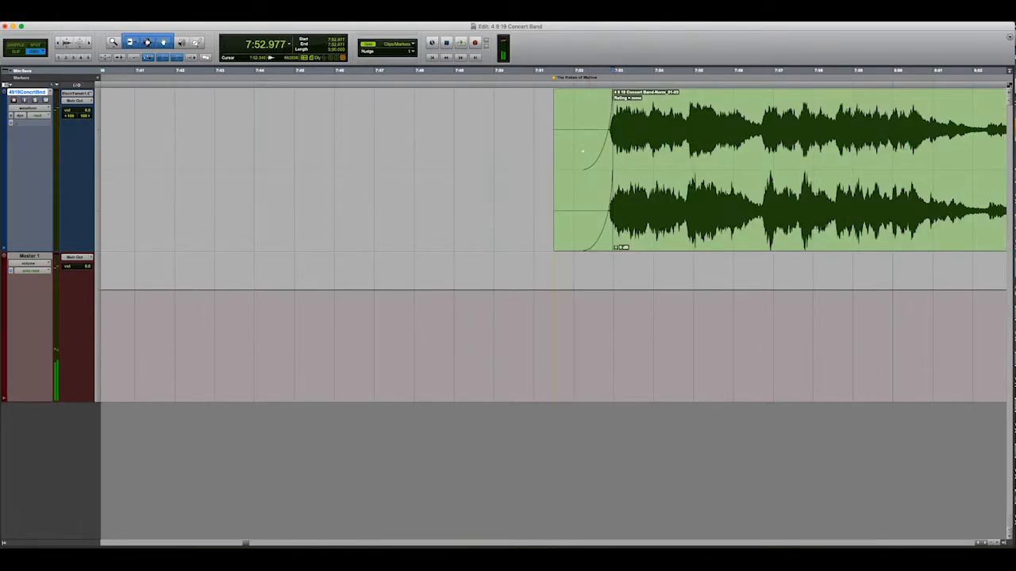
pyautogui.moveTo(549, 161); pyautogui.dragTo(271, 156)
pyautogui.press('r')
pyautogui.press('r')
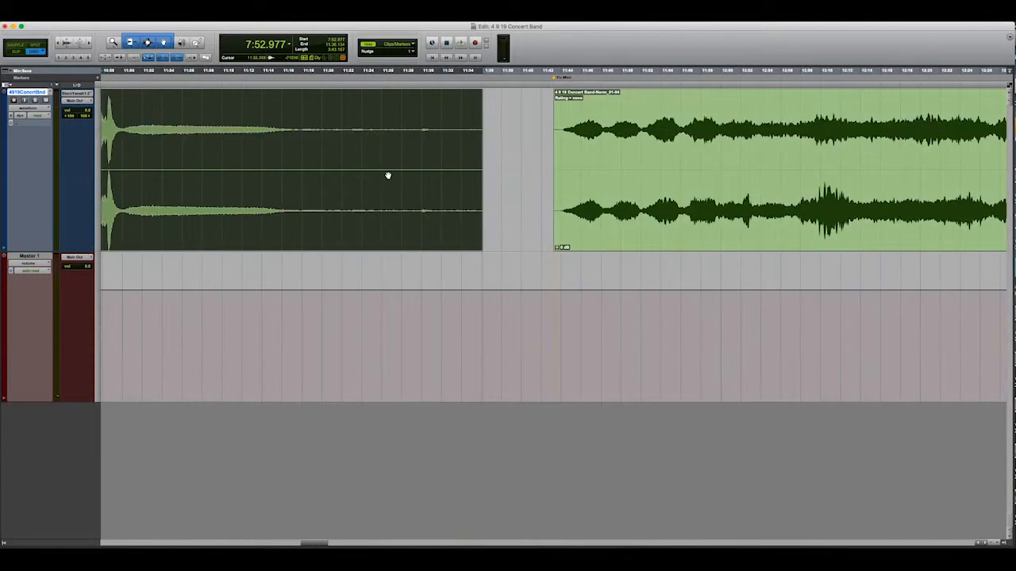
pyautogui.moveTo(475, 163); pyautogui.dragTo(290, 157)
# Trim the end of The Rakes of Mallow clip back to about 11:12 and give it a standard equal-gain fade-out about 5.6 s long.
pyautogui.moveTo(123, 133); pyautogui.dragTo(291, 150)
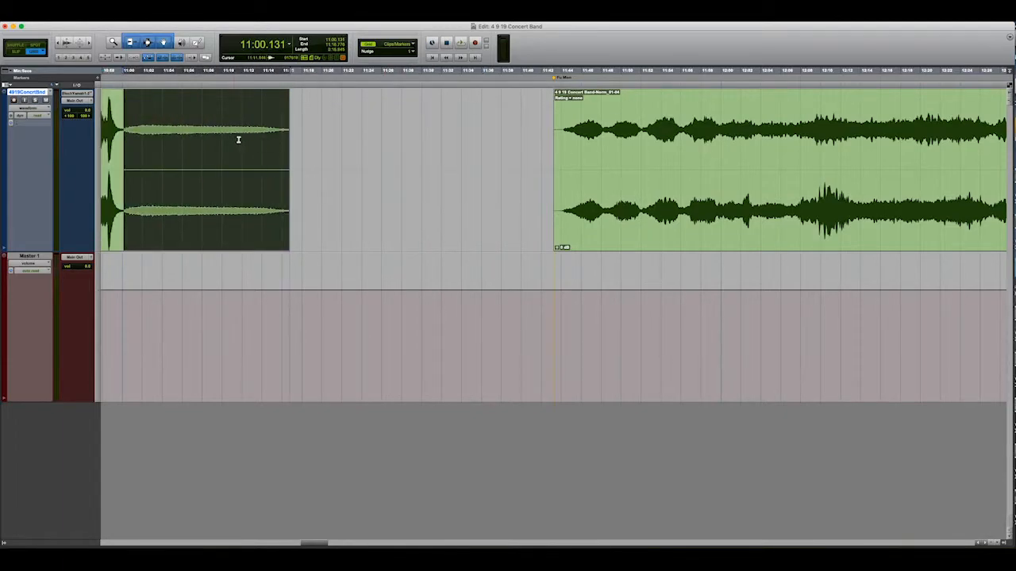
pyautogui.moveTo(127, 139); pyautogui.dragTo(302, 156)
pyautogui.press('Delete')
pyautogui.moveTo(187, 148); pyautogui.dragTo(242, 146)
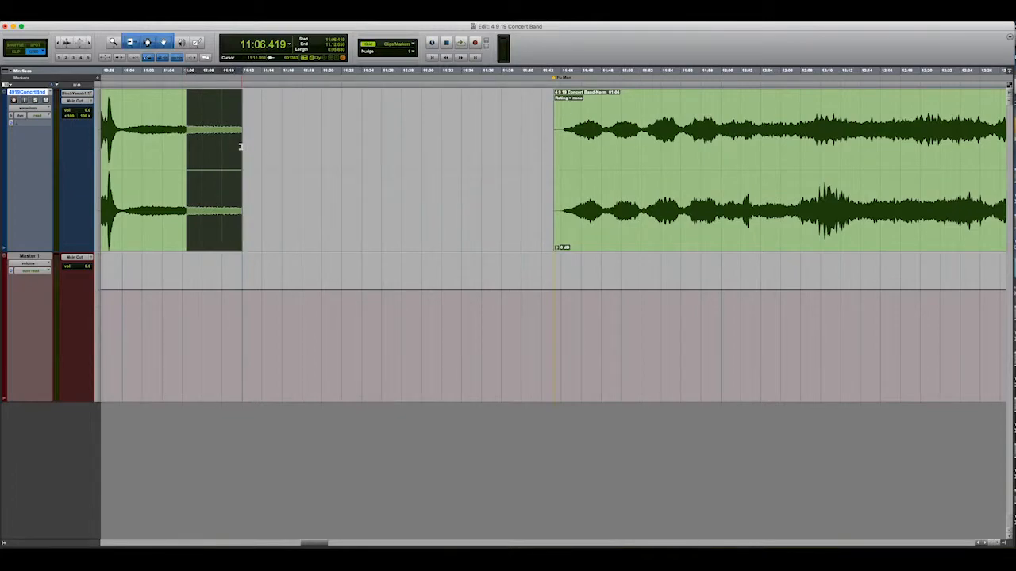
pyautogui.press('super+f')
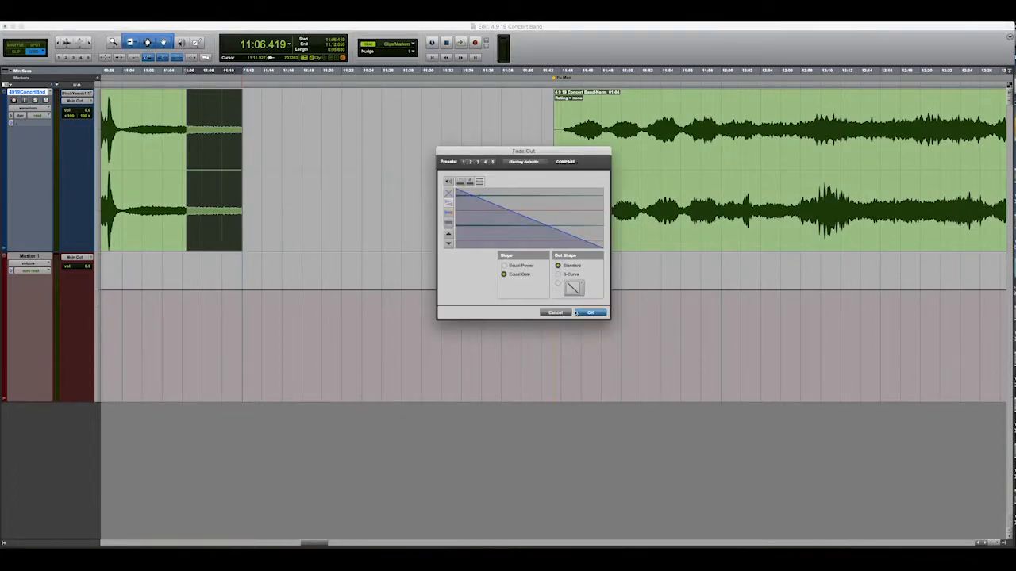
pyautogui.click(582, 313)
# Give the clip starting at 11:43 an equal-gain fade-in with the straight preset curve, ending at its first note at about 11:44.5.
pyautogui.click(569, 241)
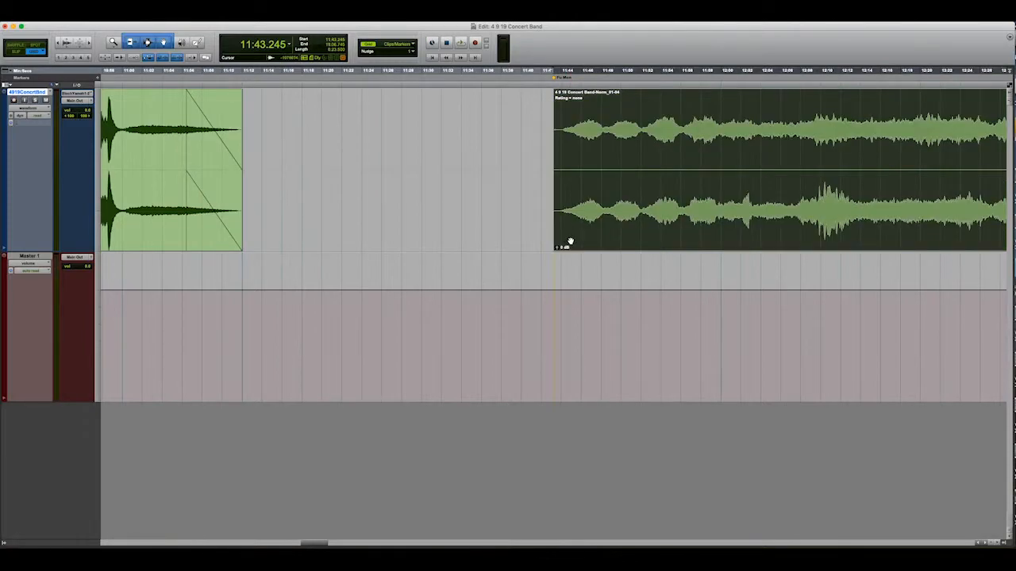
pyautogui.press('super+bracketright')
pyautogui.press('super+bracketright')
pyautogui.press('super+bracketright')
pyautogui.click(651, 155)
pyautogui.press('space')
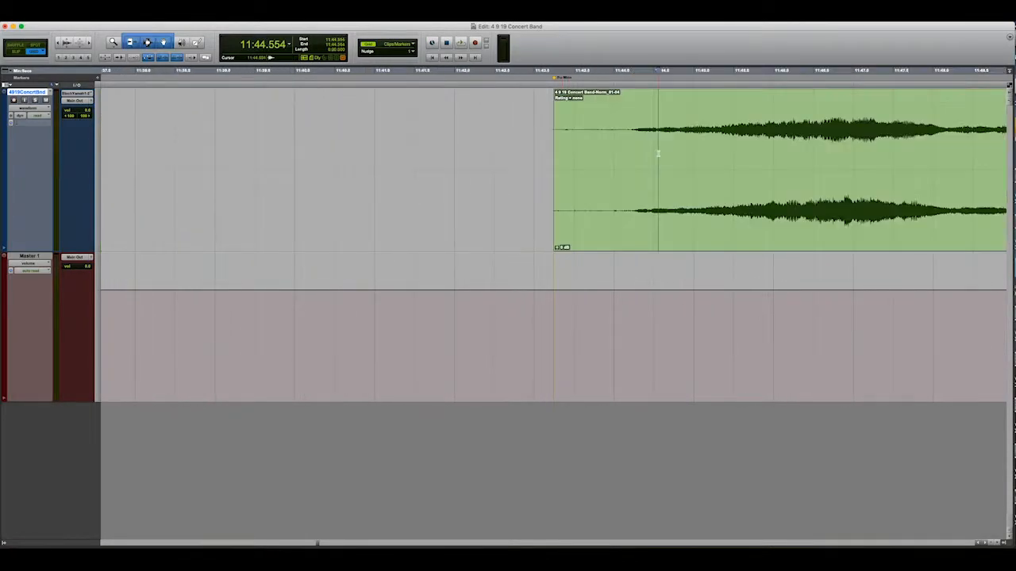
pyautogui.press('space')
pyautogui.moveTo(651, 153); pyautogui.dragTo(534, 158)
pyautogui.press('super+f')
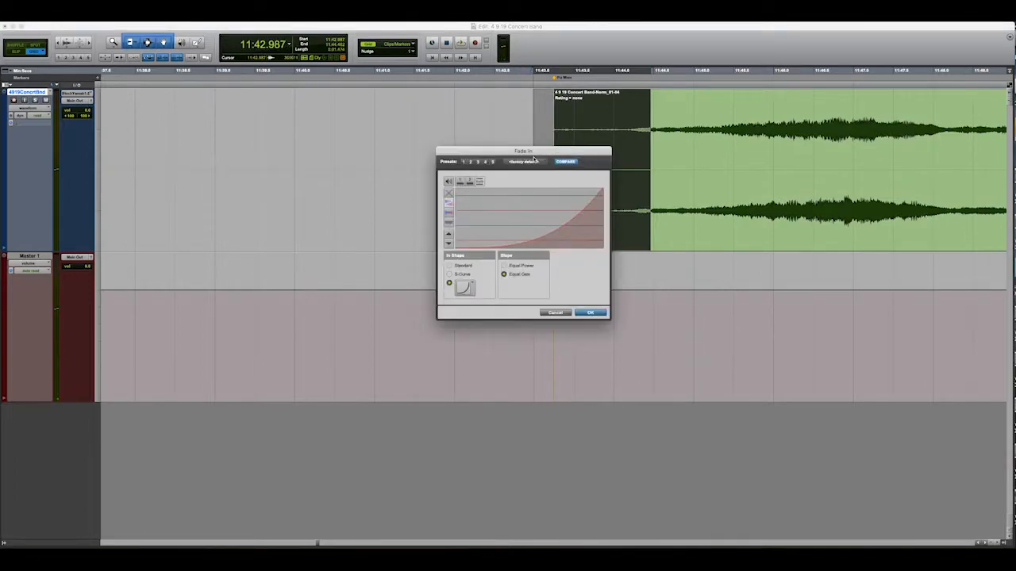
pyautogui.moveTo(464, 288); pyautogui.dragTo(465, 254)
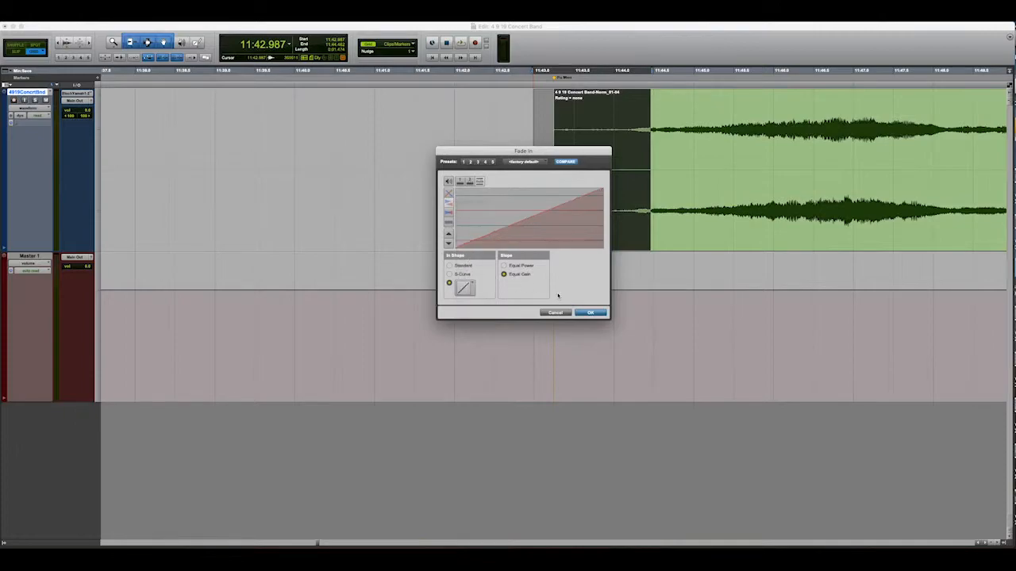
pyautogui.click(591, 313)
# Audition the opening of the clip starting at 11:43 to check its fade-in.
pyautogui.click(700, 237)
pyautogui.press('space')
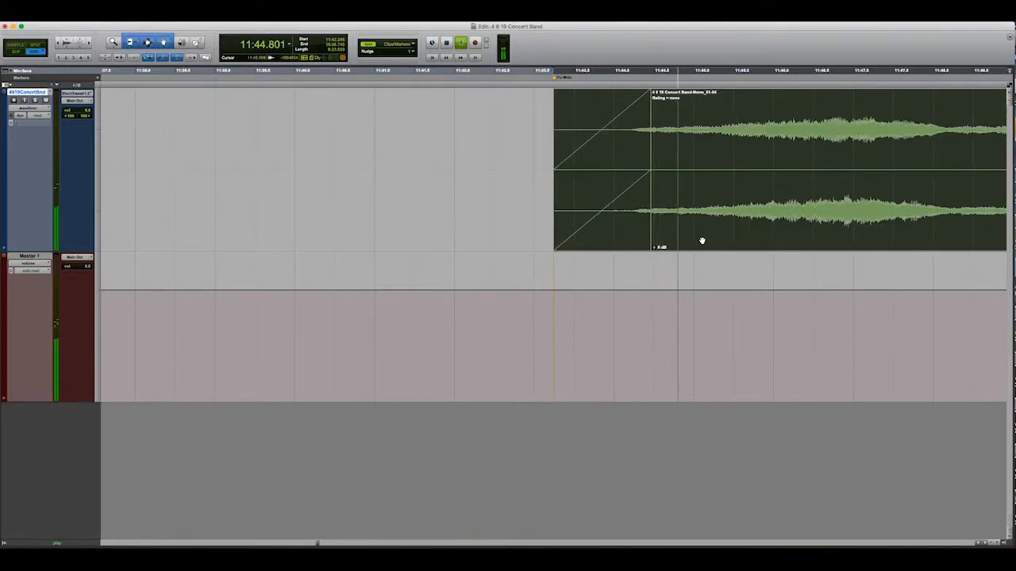
pyautogui.press('space')
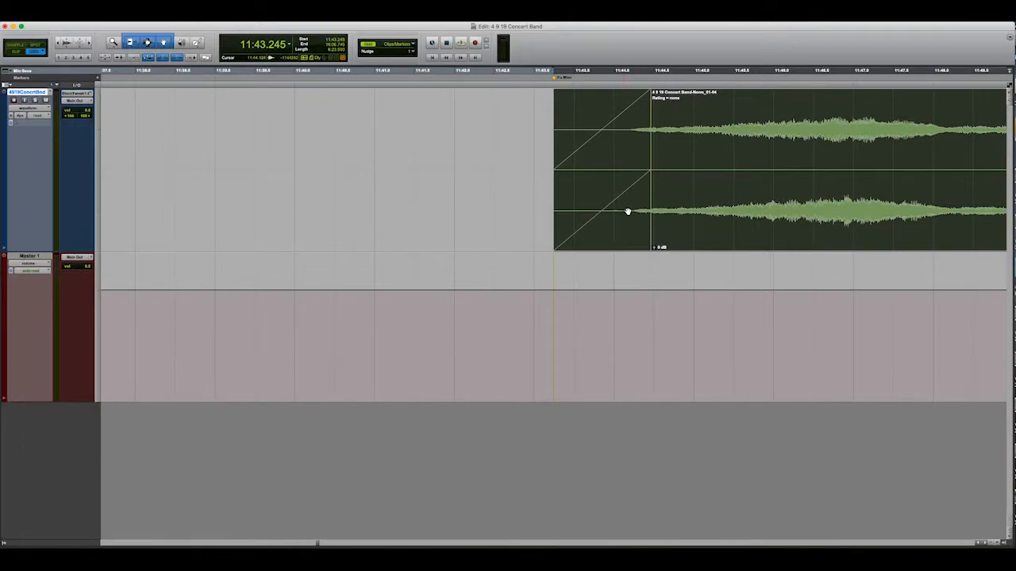
# Trim the end of the clip that starts at 11:43 back to about 17:15.4, removing the noise before the next piece.
pyautogui.press('r')
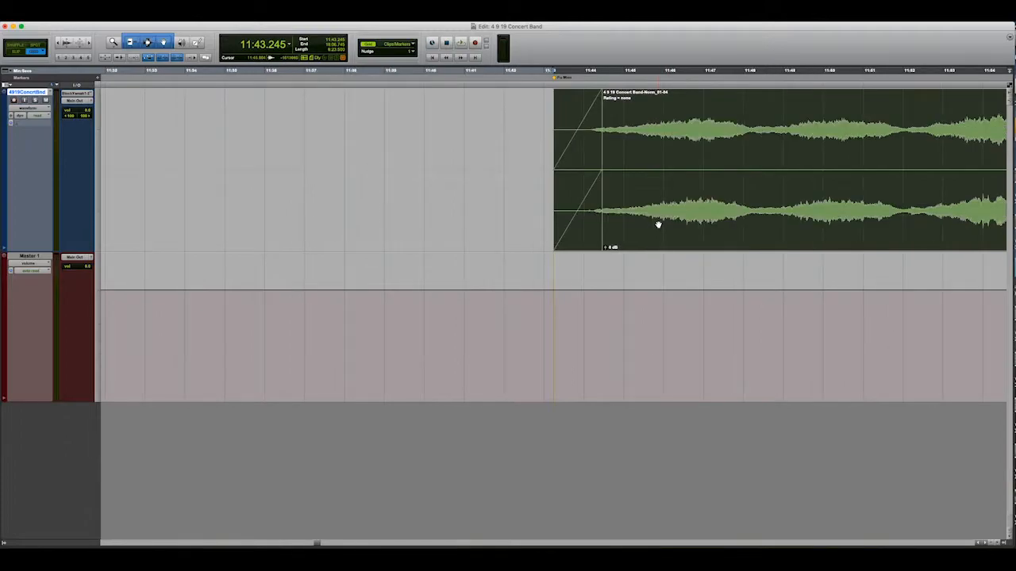
pyautogui.press('Tab')
pyautogui.press('Tab')
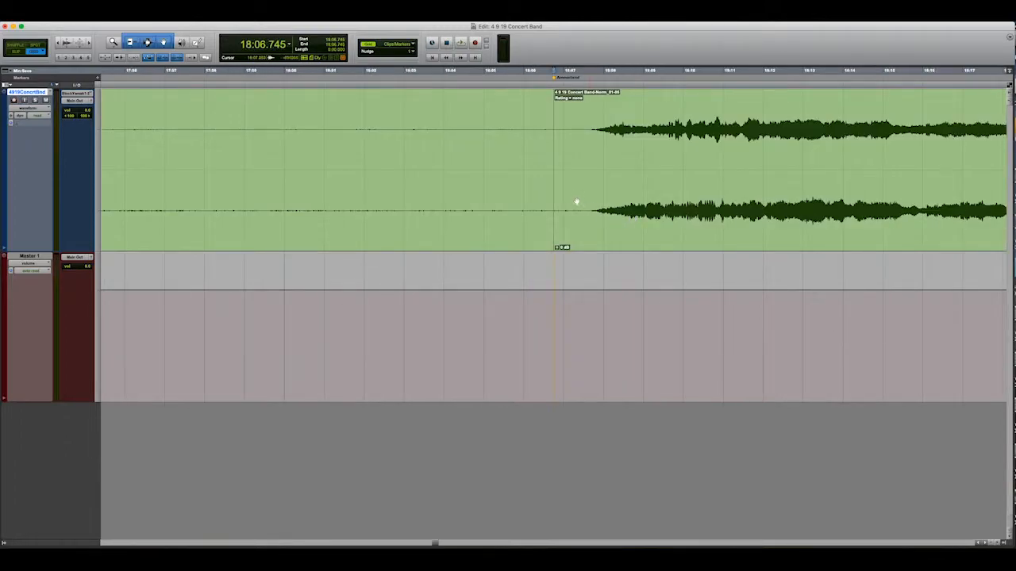
pyautogui.press('r')
pyautogui.press('r')
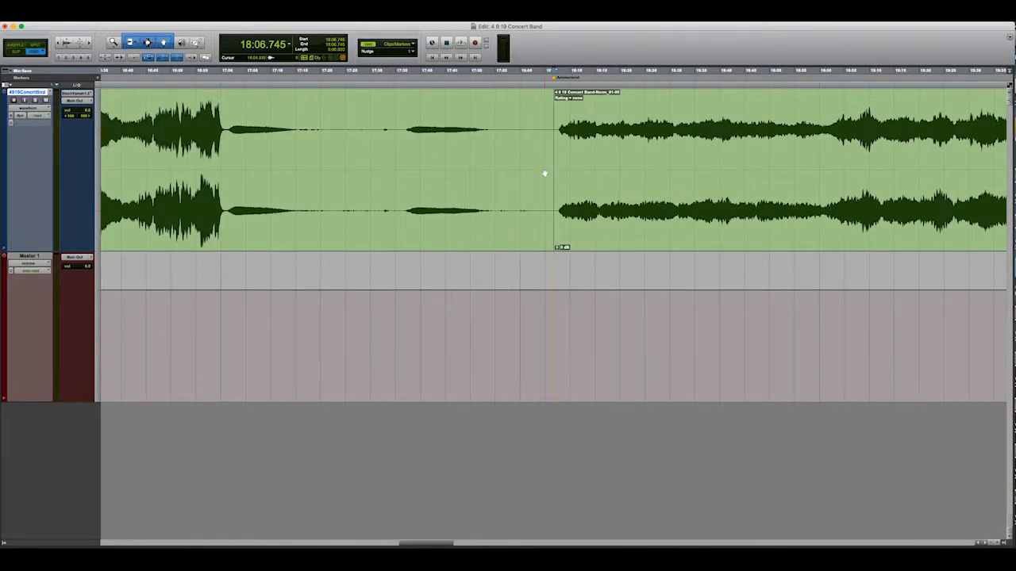
pyautogui.moveTo(544, 173); pyautogui.dragTo(297, 171)
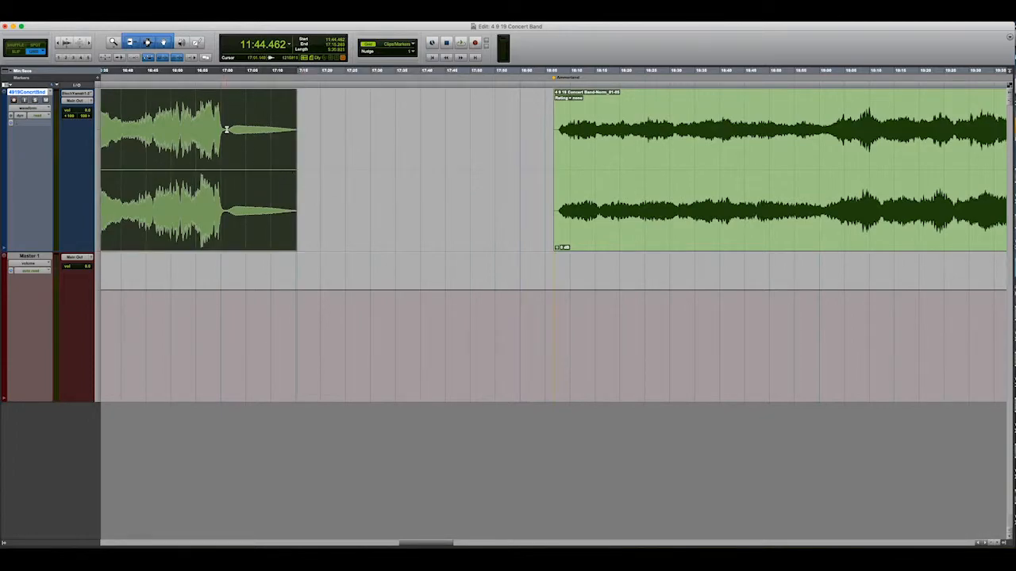
# Audition the same clip's ending, trim it further to about 17:12.3 and apply a fade-out about 5 s long.
pyautogui.click(226, 130)
pyautogui.press('space')
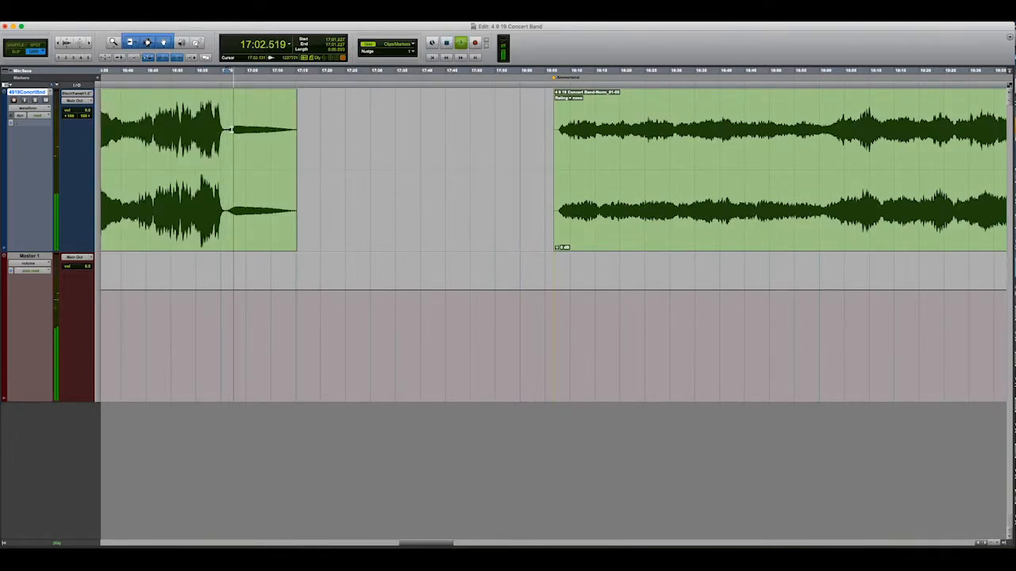
pyautogui.press('space')
pyautogui.moveTo(231, 130); pyautogui.dragTo(280, 127)
pyautogui.press('Delete')
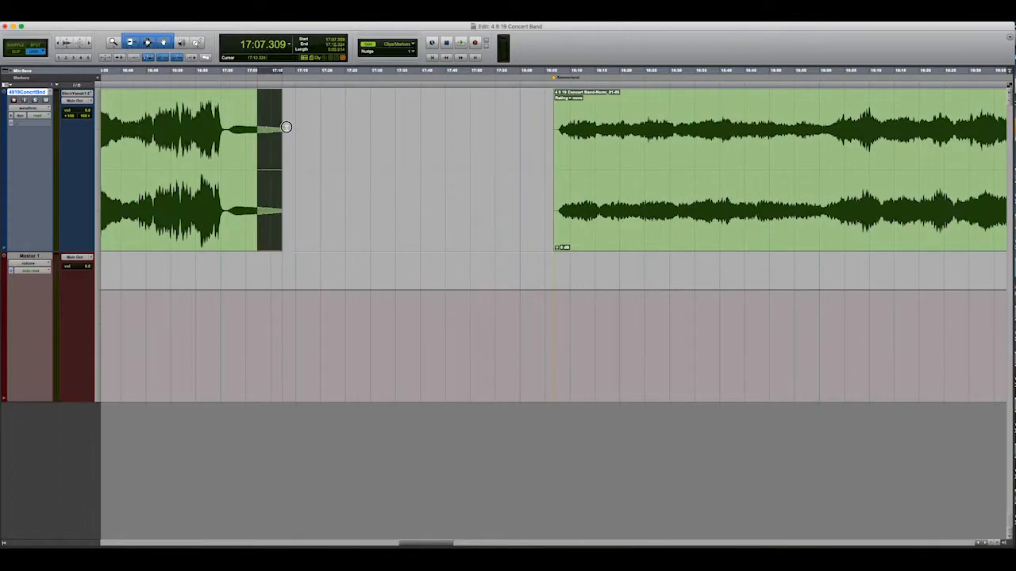
pyautogui.press('super+f')
pyautogui.press('Return')
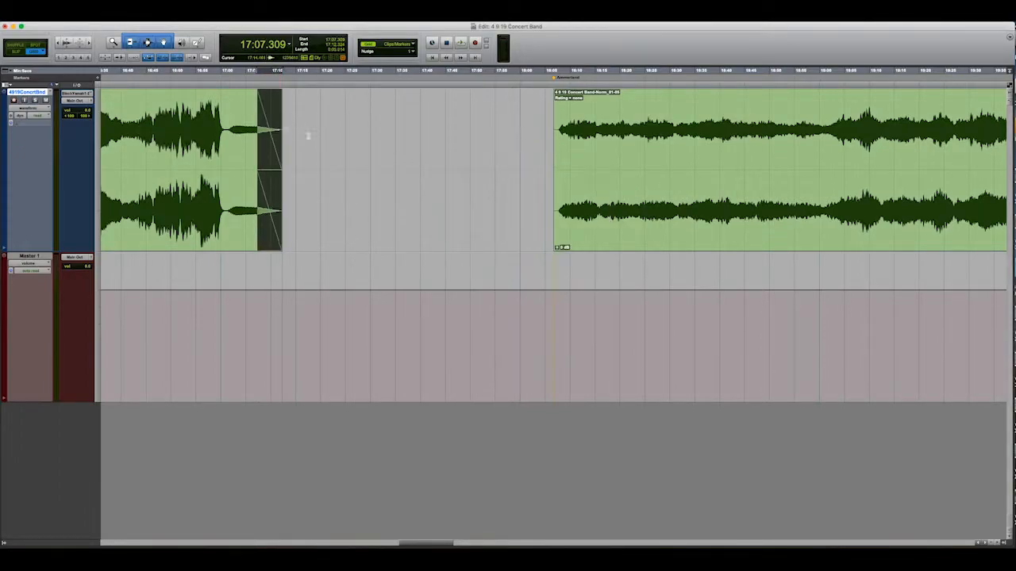
# Give the Ammerland clip a straight equal-gain fade-in from its start to about 18:07.9 and audition it.
pyautogui.click(588, 232)
pyautogui.press('super+]')
pyautogui.press('super+]')
pyautogui.press('super+]')
pyautogui.press('super+]')
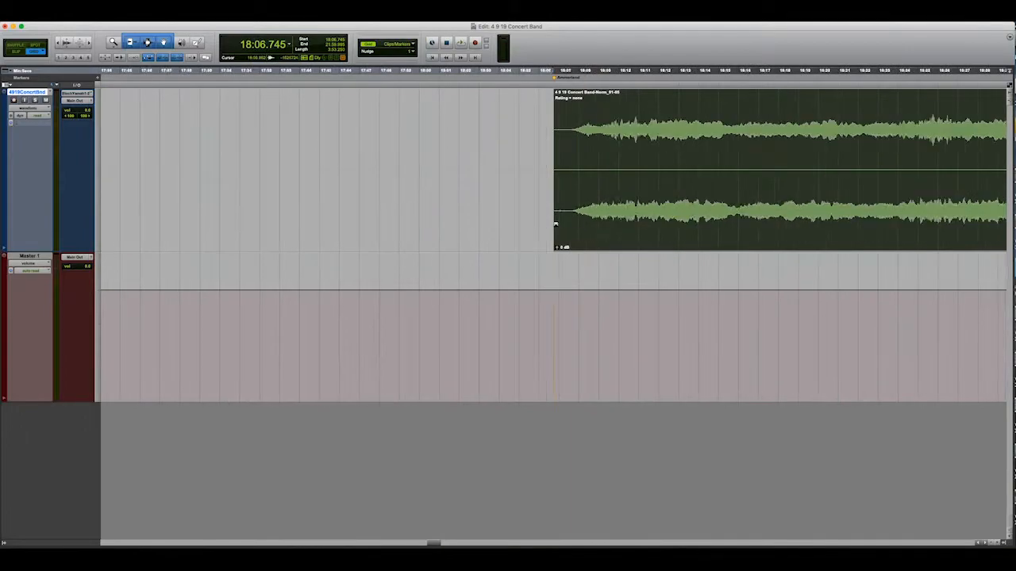
pyautogui.moveTo(648, 146); pyautogui.dragTo(541, 151)
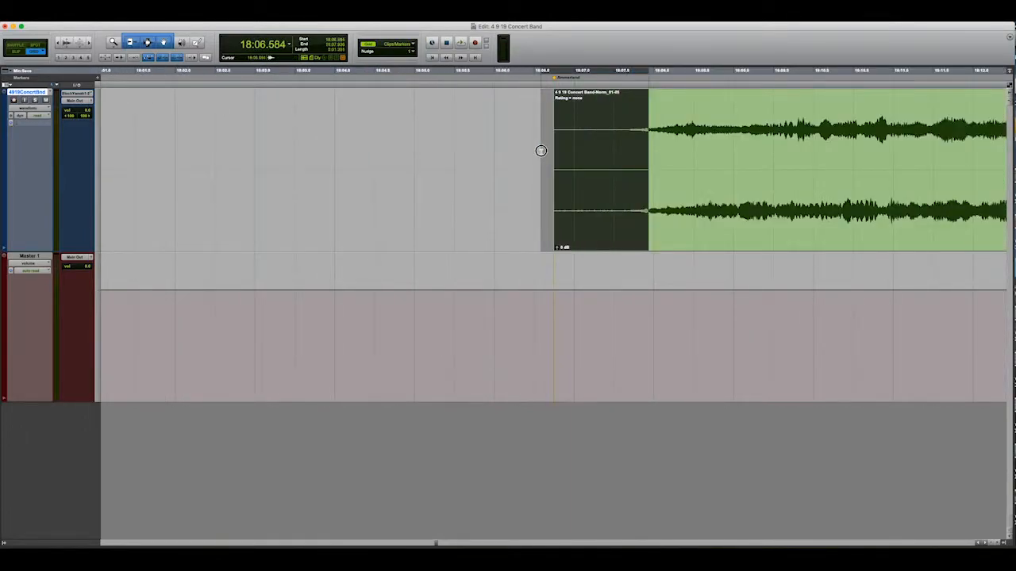
pyautogui.press('super+f')
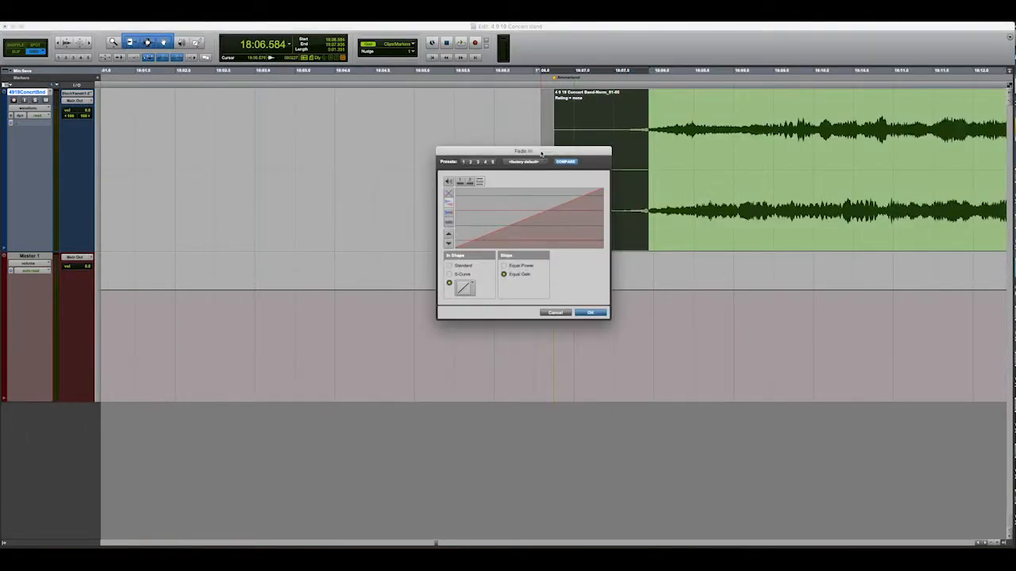
pyautogui.press('Return')
pyautogui.click(713, 242)
pyautogui.press('space')
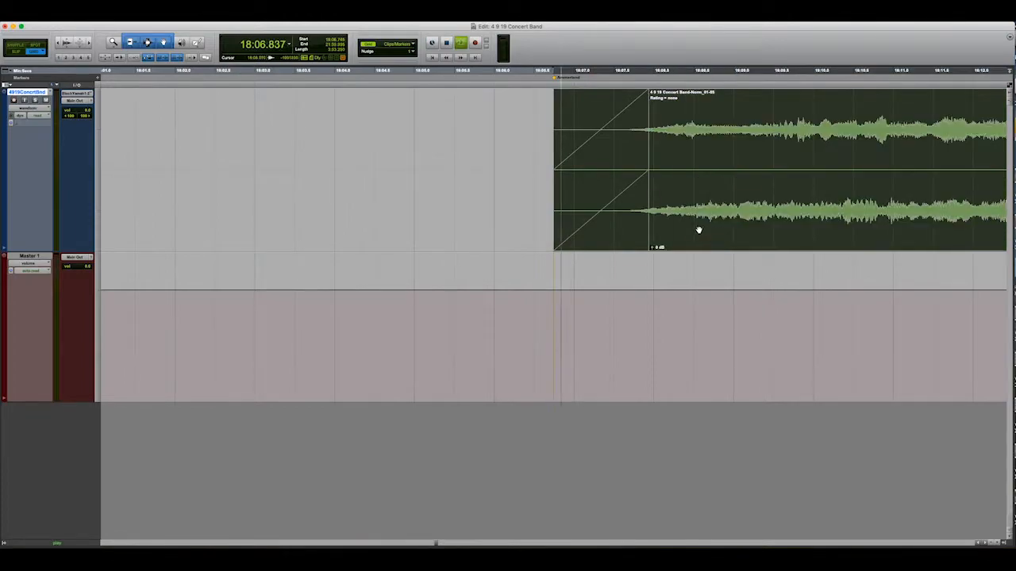
pyautogui.press('space')
# Shorten the Ammerland clip's fade-in so it ends at about 18:07.8 and audition the opening again.
pyautogui.moveTo(647, 230); pyautogui.dragTo(637, 233)
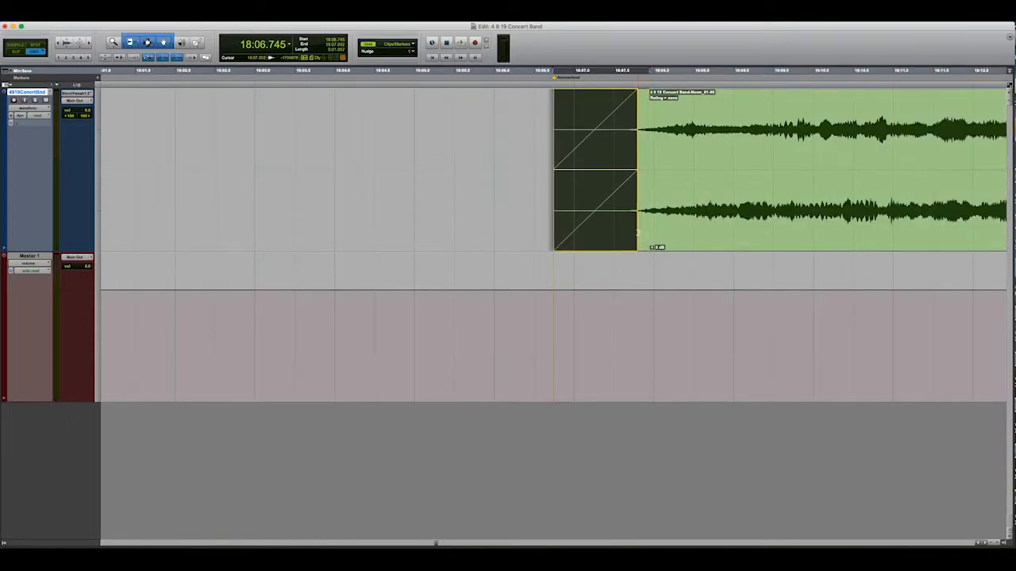
pyautogui.click(670, 238)
pyautogui.press('space')
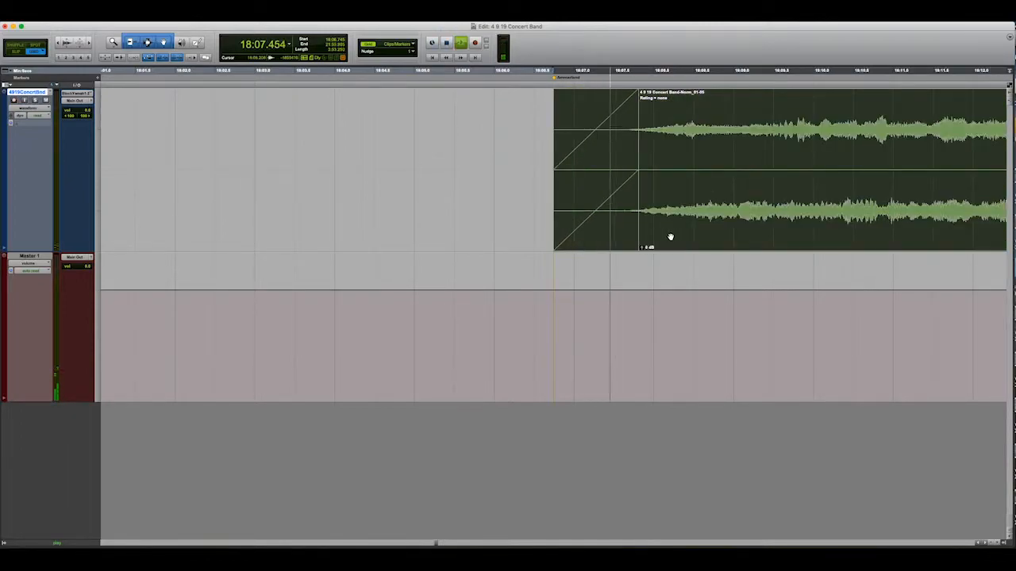
pyautogui.press('super+bracketleft')
pyautogui.press('super+bracketleft')
pyautogui.press('super+bracketleft')
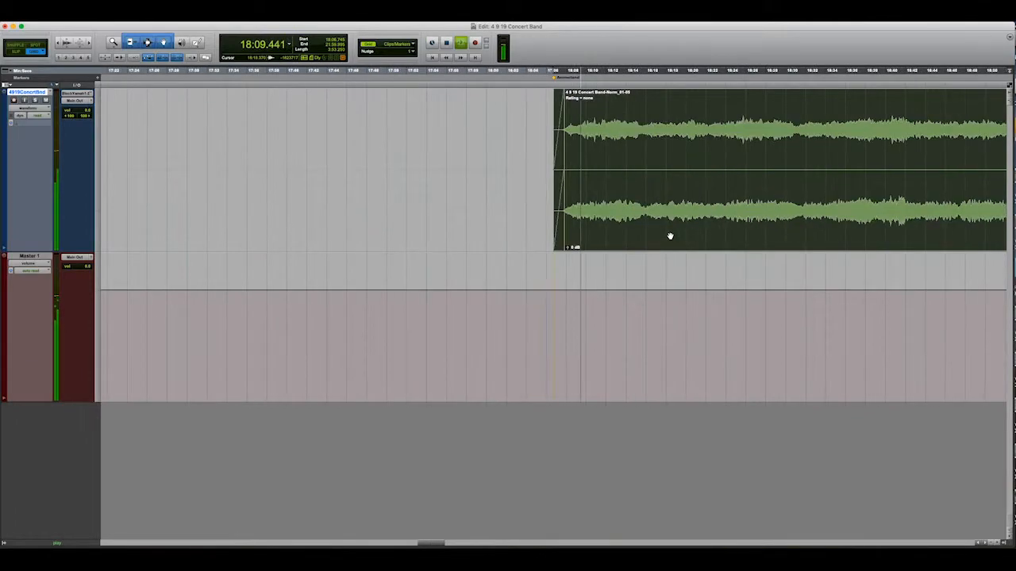
pyautogui.press('space')
# Trim the end of the Ammerland clip back to about 21:24.3 and give it a standard equal-gain fade-out about 4.7 s long.
pyautogui.click(619, 176)
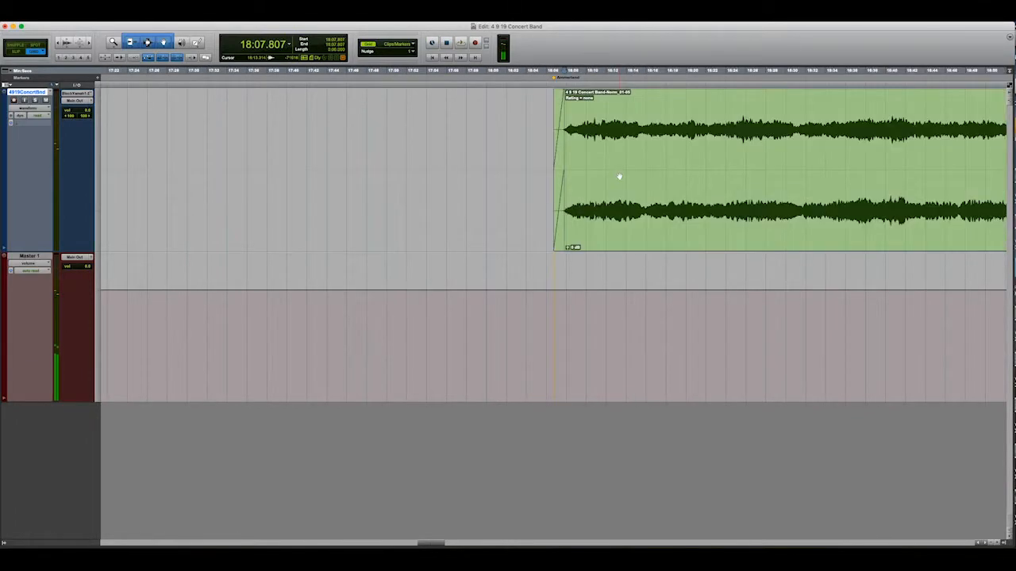
pyautogui.press('Tab')
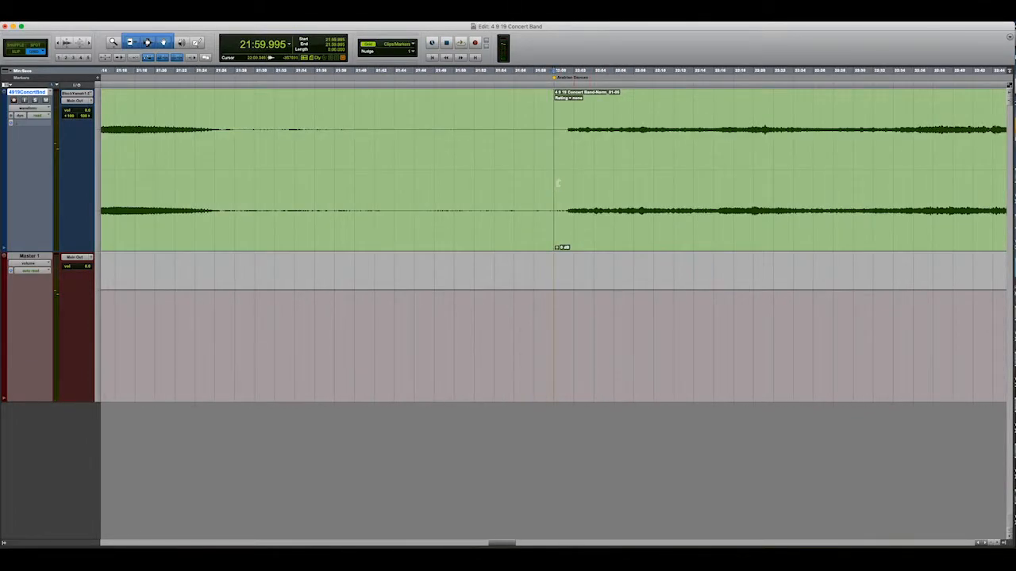
pyautogui.press('super+bracketleft')
pyautogui.moveTo(550, 165); pyautogui.dragTo(387, 165)
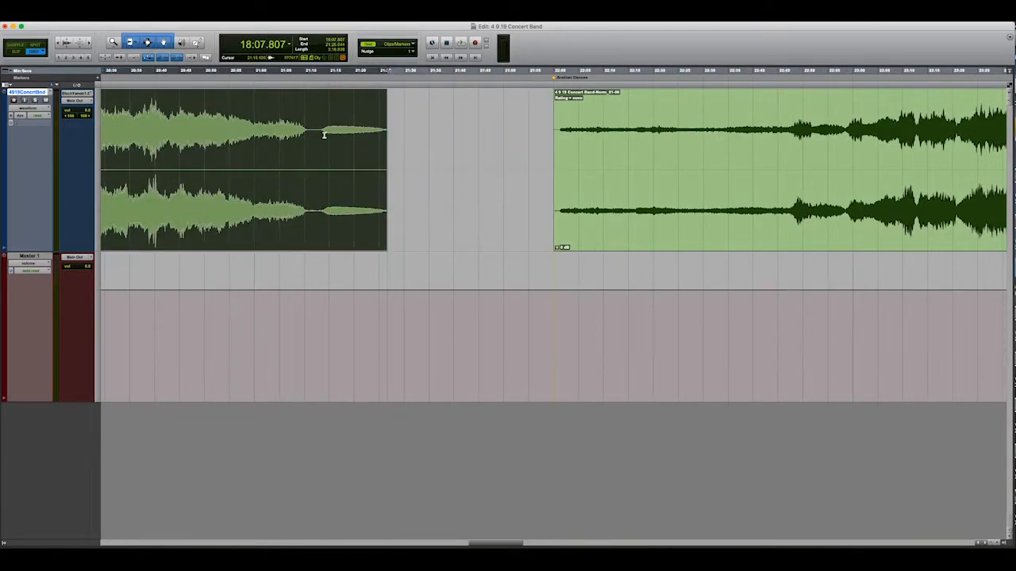
pyautogui.moveTo(321, 138); pyautogui.dragTo(378, 138)
pyautogui.press('Delete')
pyautogui.press('super+f')
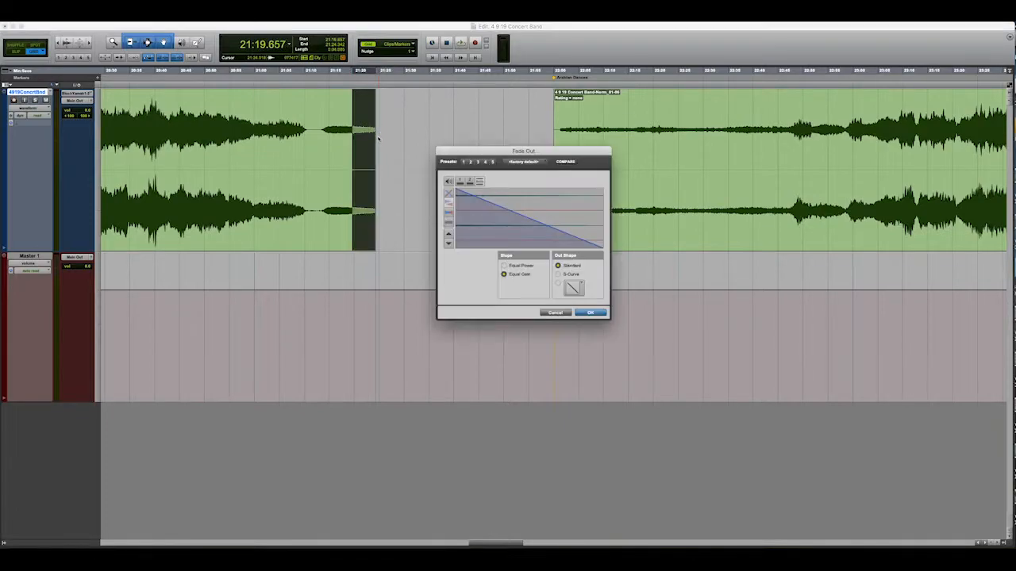
pyautogui.click(592, 313)
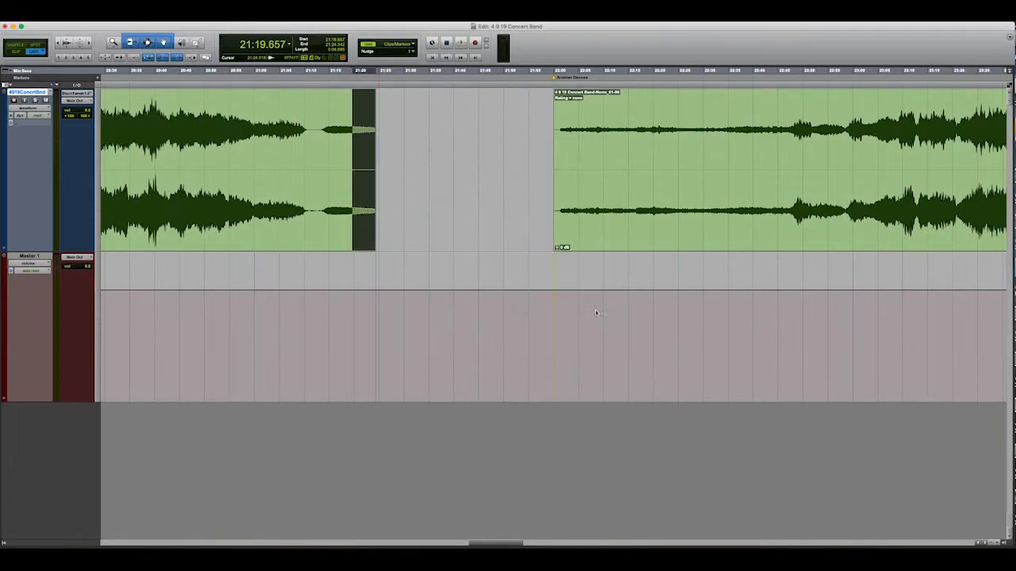
# Give the Arabian Dances clip a straight equal-gain fade-in about 1.5 s long, ending at its first note, and audition it.
pyautogui.click(611, 242)
pyautogui.press('super+bracketright')
pyautogui.press('super+bracketright')
pyautogui.press('super+bracketright')
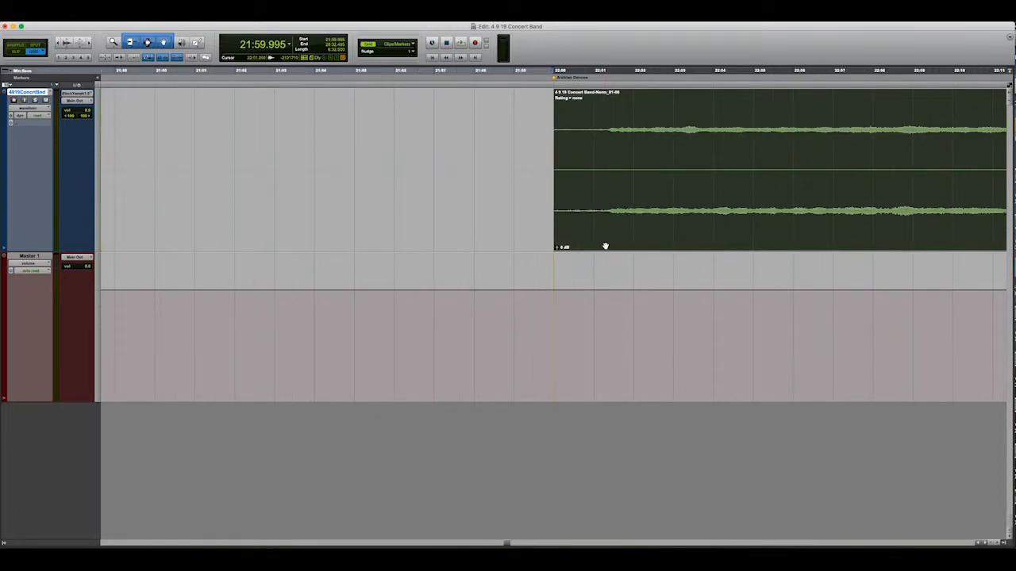
pyautogui.press('space')
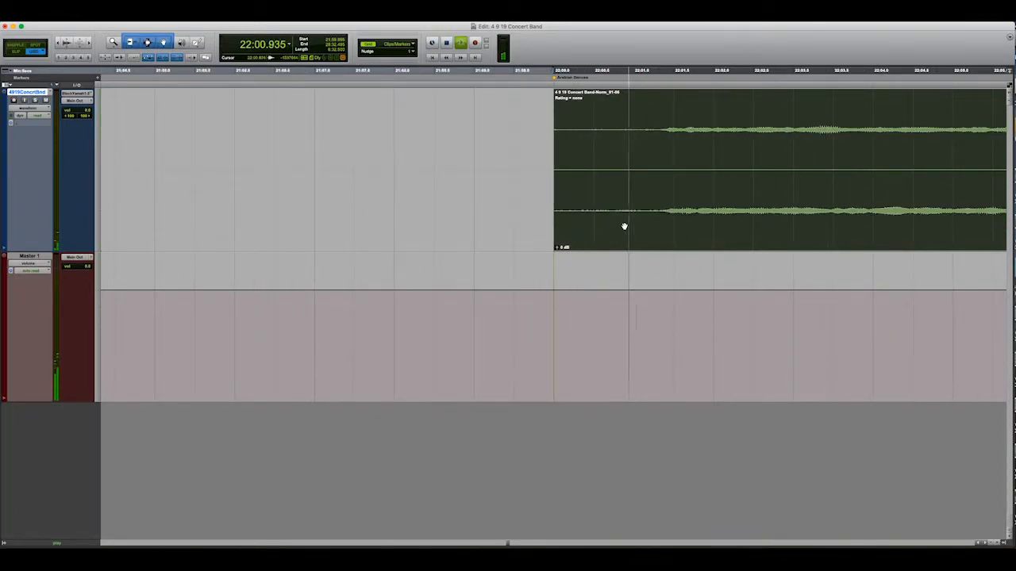
pyautogui.moveTo(674, 155); pyautogui.dragTo(535, 166)
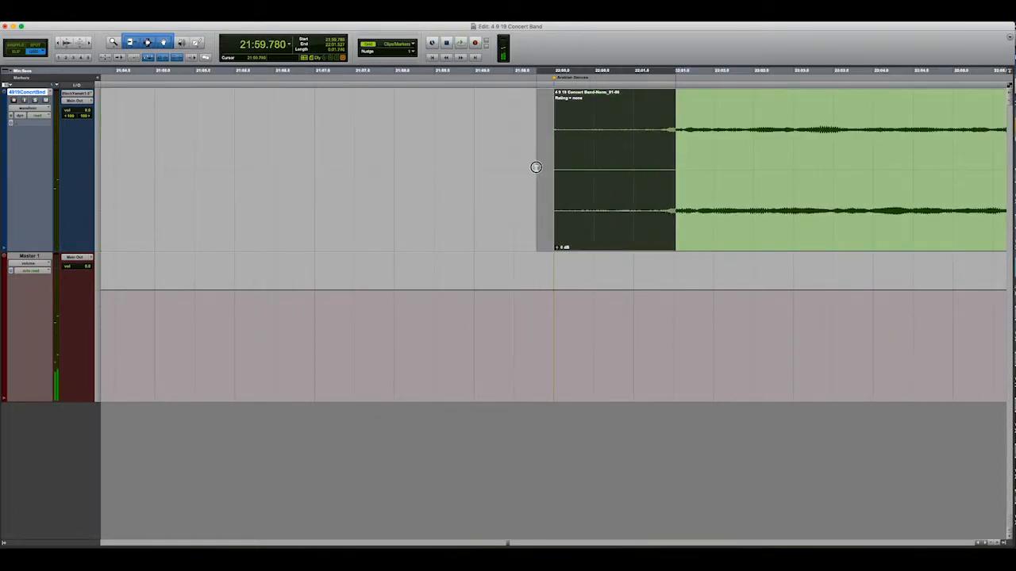
pyautogui.press('super+f')
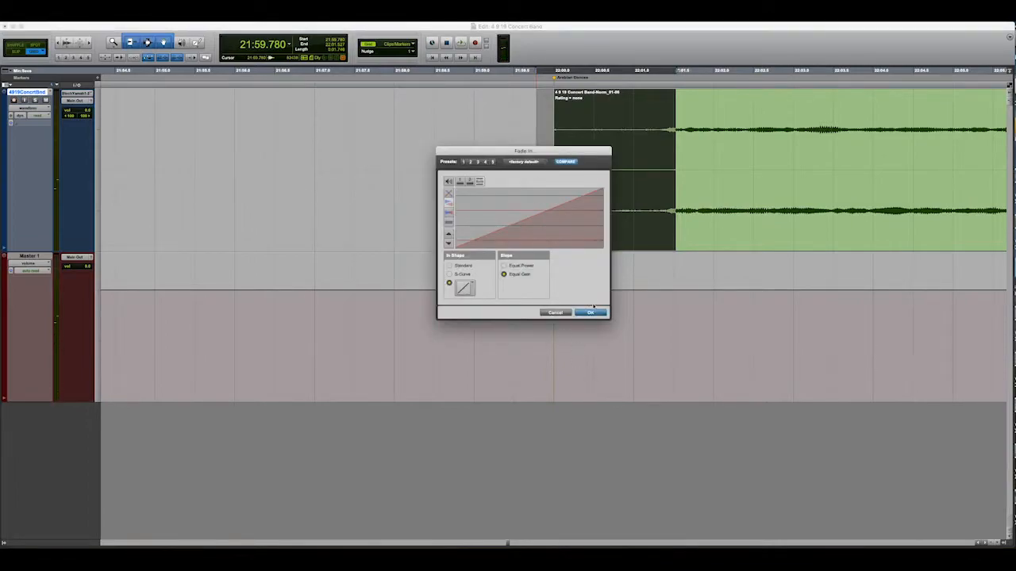
pyautogui.click(593, 313)
pyautogui.click(759, 236)
pyautogui.press('space')
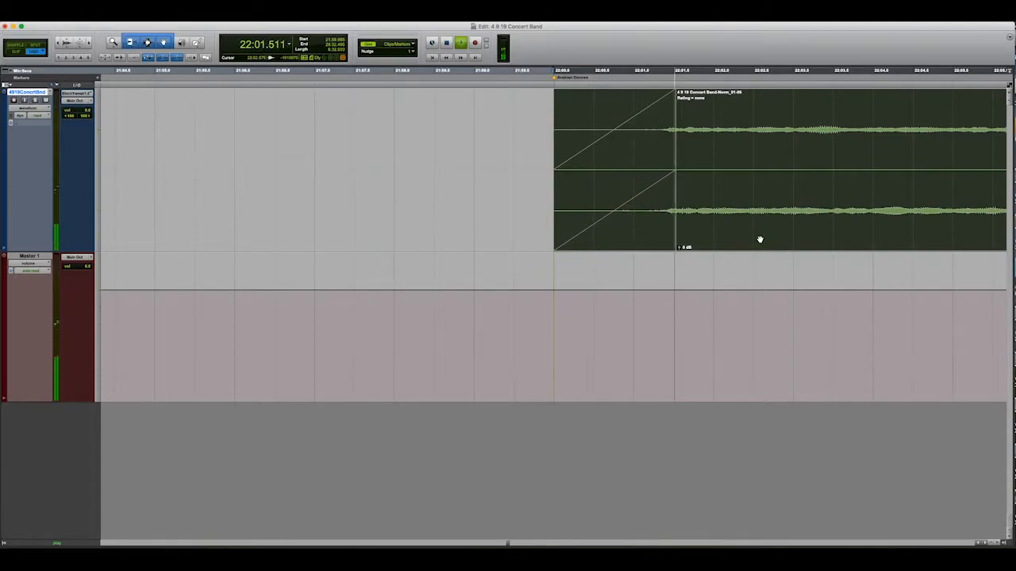
pyautogui.press('space')
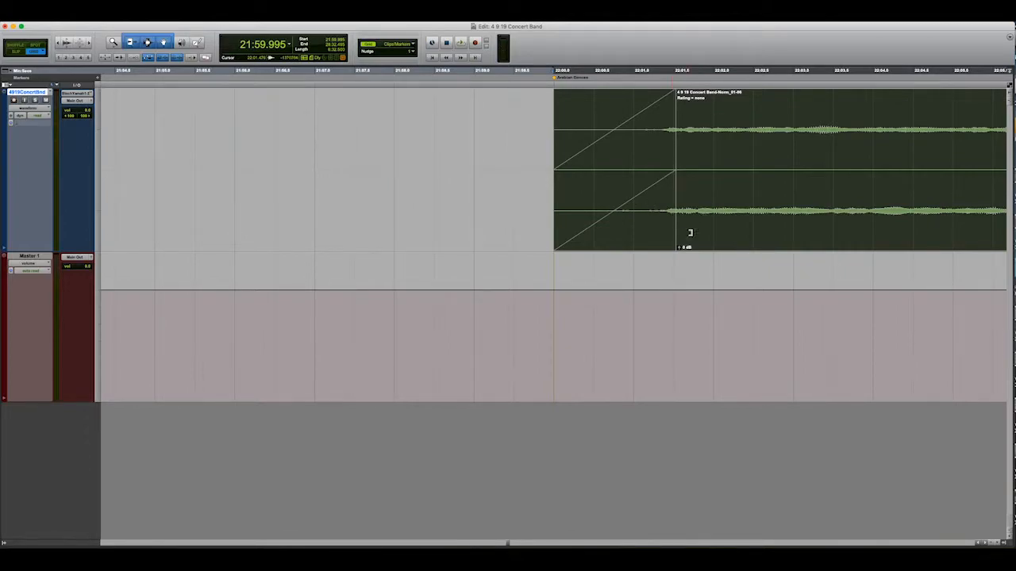
# Trim the end of the Arabian Dances clip back to about 28:22.0.
pyautogui.press('r')
pyautogui.press('r')
pyautogui.press('r')
pyautogui.press('r')
pyautogui.press('r')
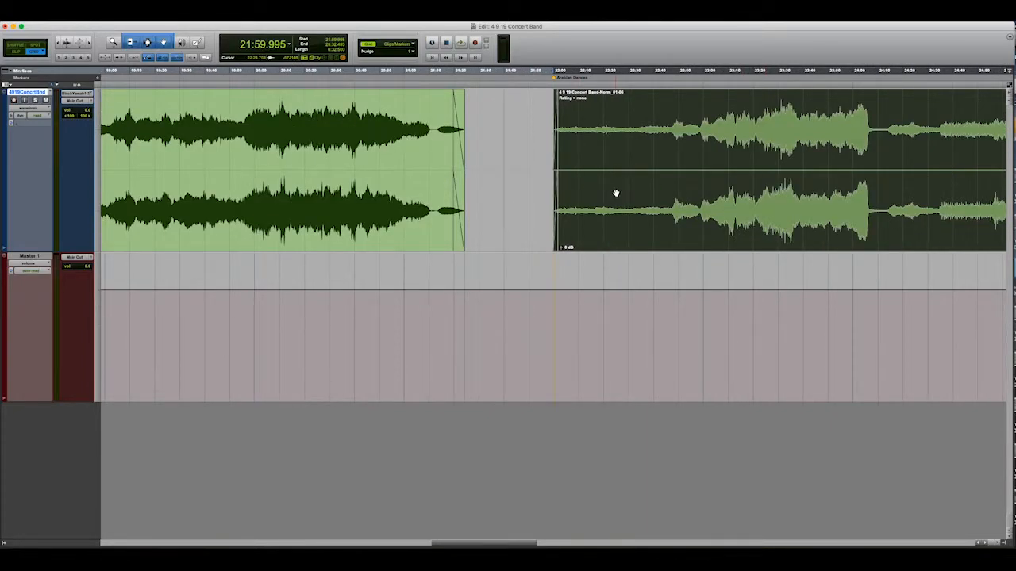
pyautogui.press('r')
pyautogui.press('r')
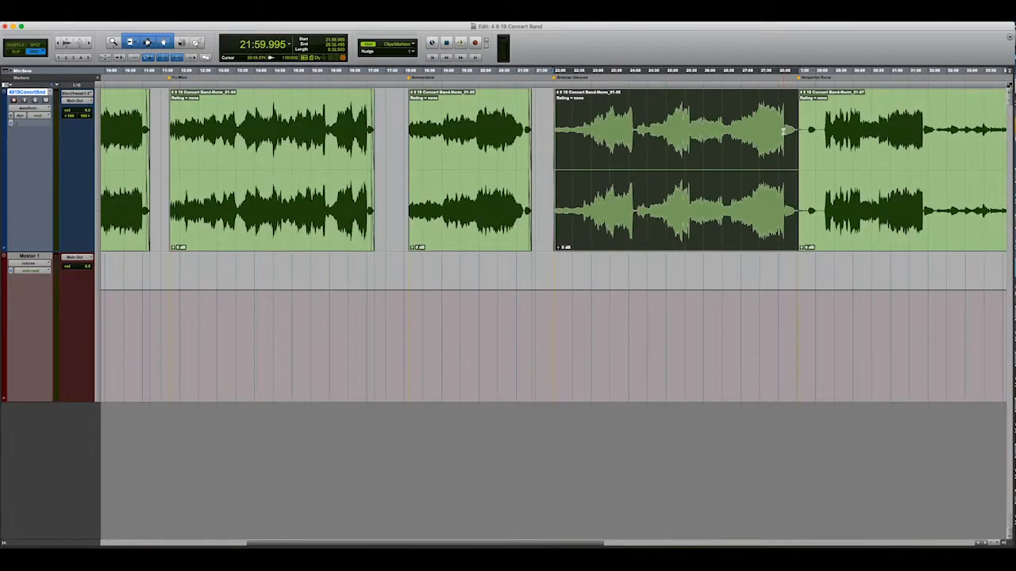
pyautogui.click(760, 155)
pyautogui.press('Tab')
pyautogui.press('t')
pyautogui.press('t')
pyautogui.press('t')
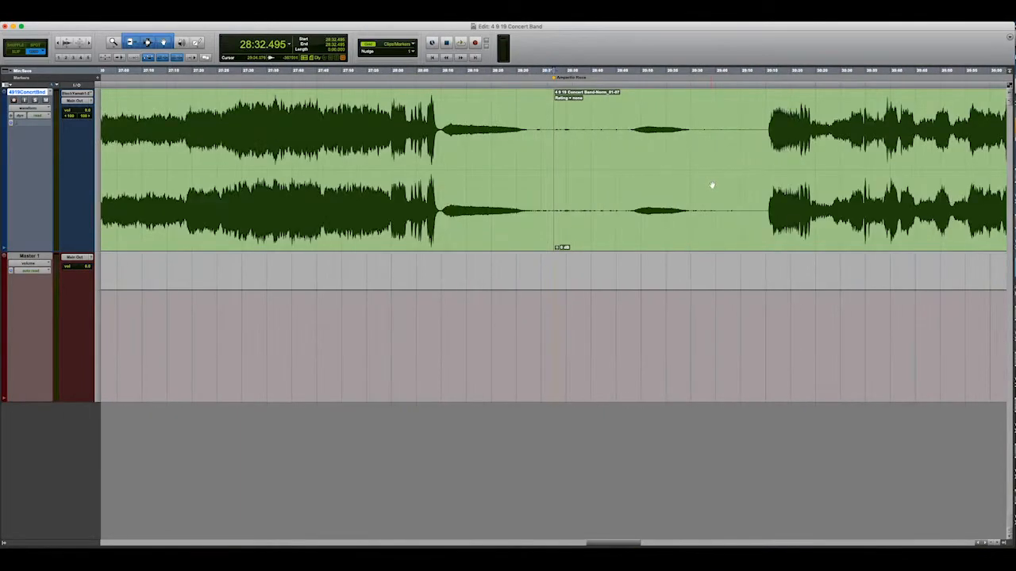
pyautogui.moveTo(547, 164); pyautogui.dragTo(488, 159)
pyautogui.click(334, 140)
pyautogui.moveTo(334, 141); pyautogui.dragTo(505, 148)
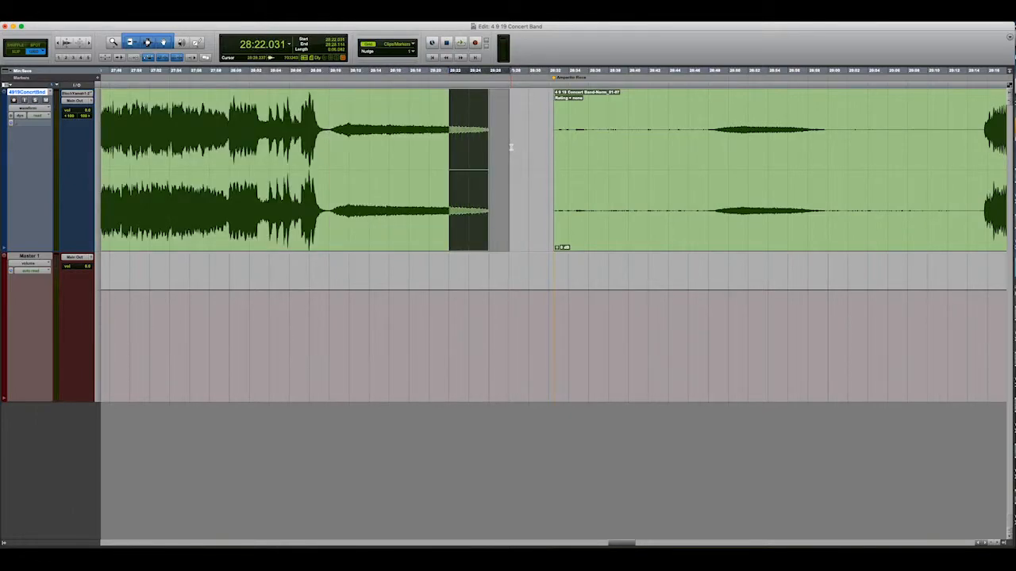
pyautogui.press('Delete')
# Give the Arabian Dances clip a standard equal-gain fade-out from about 28:17.1 to its end.
pyautogui.moveTo(400, 137); pyautogui.dragTo(456, 139)
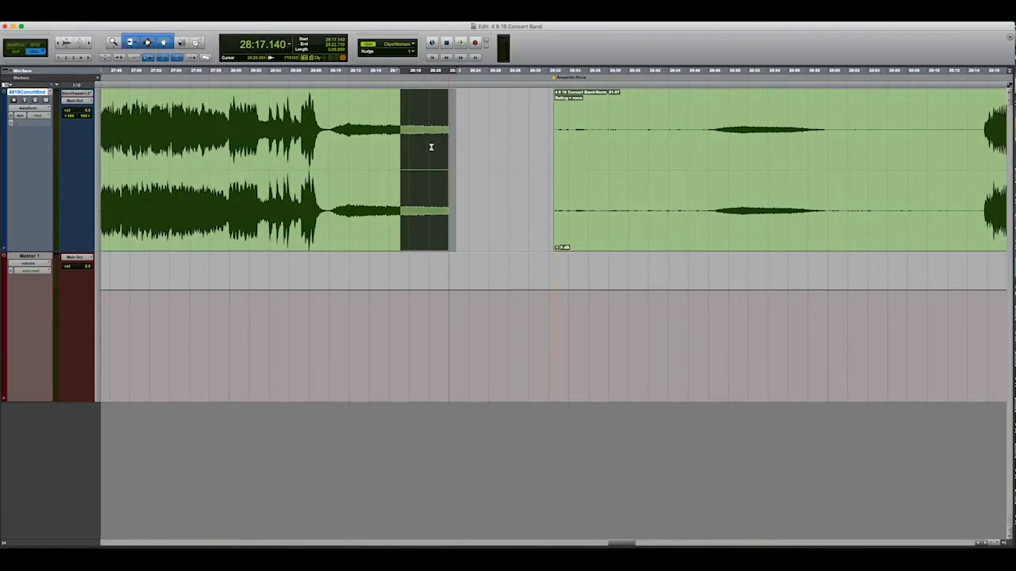
pyautogui.press('super+f')
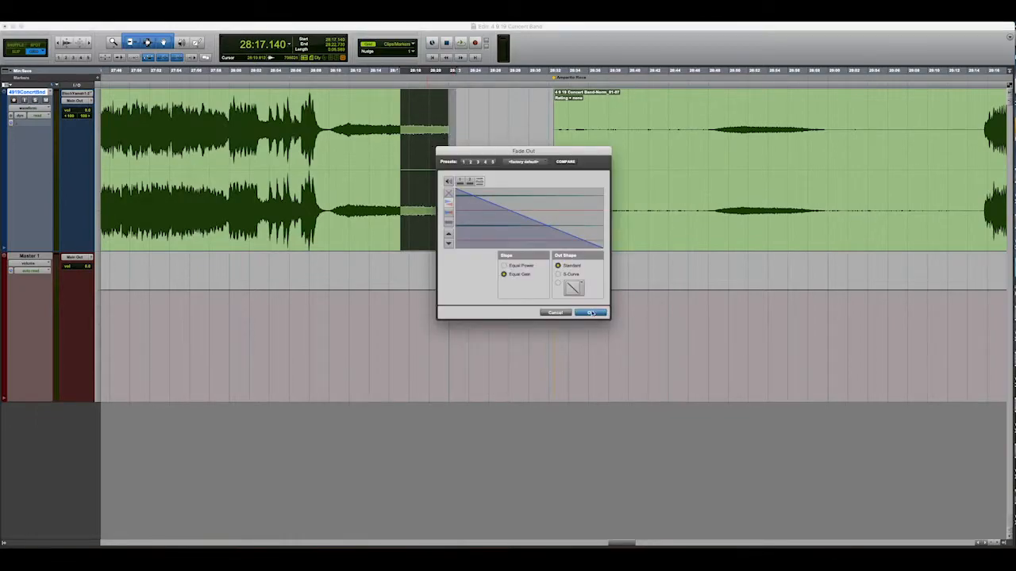
pyautogui.click(591, 313)
# Audition the opening of the Amparito Roca clip around 28:52 and 29:14 to locate where the music begins.
pyautogui.click(749, 124)
pyautogui.press('space')
pyautogui.press('space')
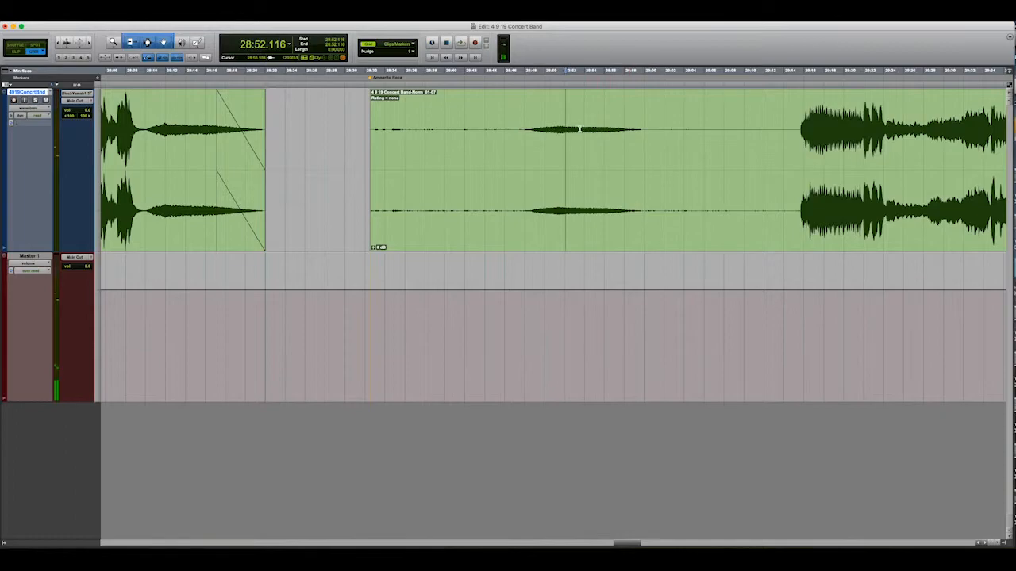
pyautogui.click(784, 125)
pyautogui.press('space')
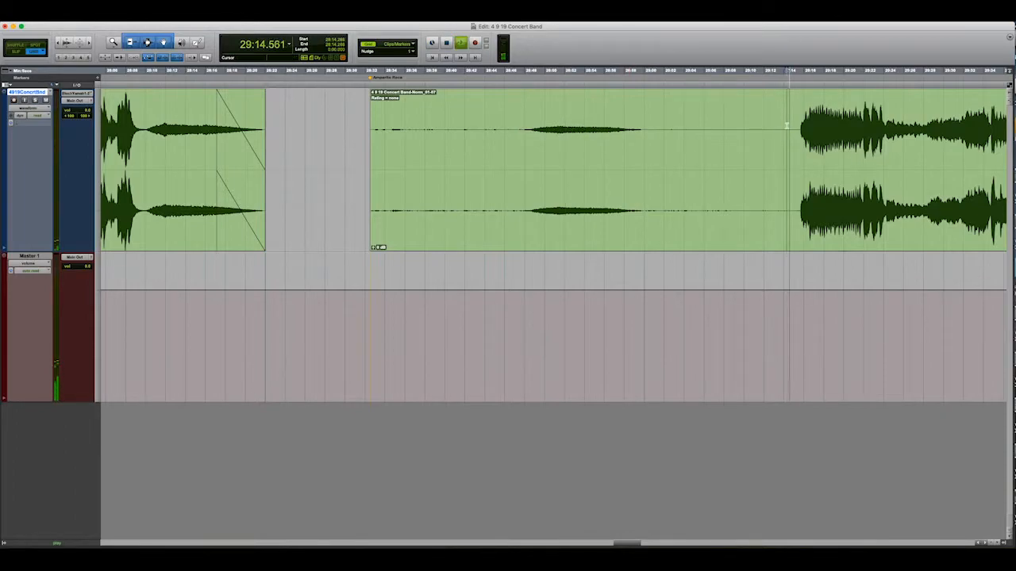
pyautogui.press('space')
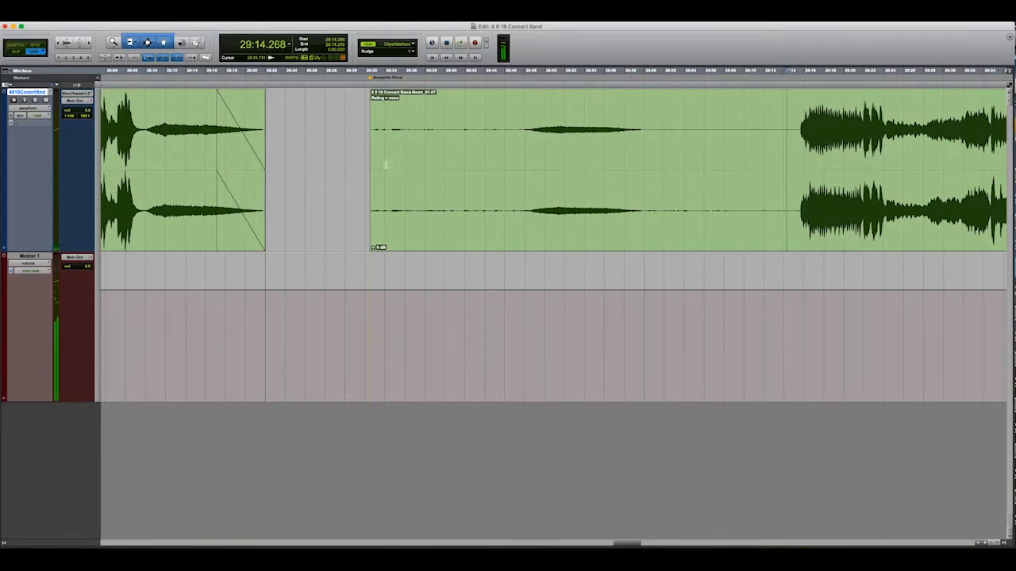
# Trim the start of the Amparito Roca clip forward to about 29:14.5, just before its first note.
pyautogui.moveTo(374, 165); pyautogui.dragTo(770, 168)
pyautogui.press('t')
pyautogui.press('t')
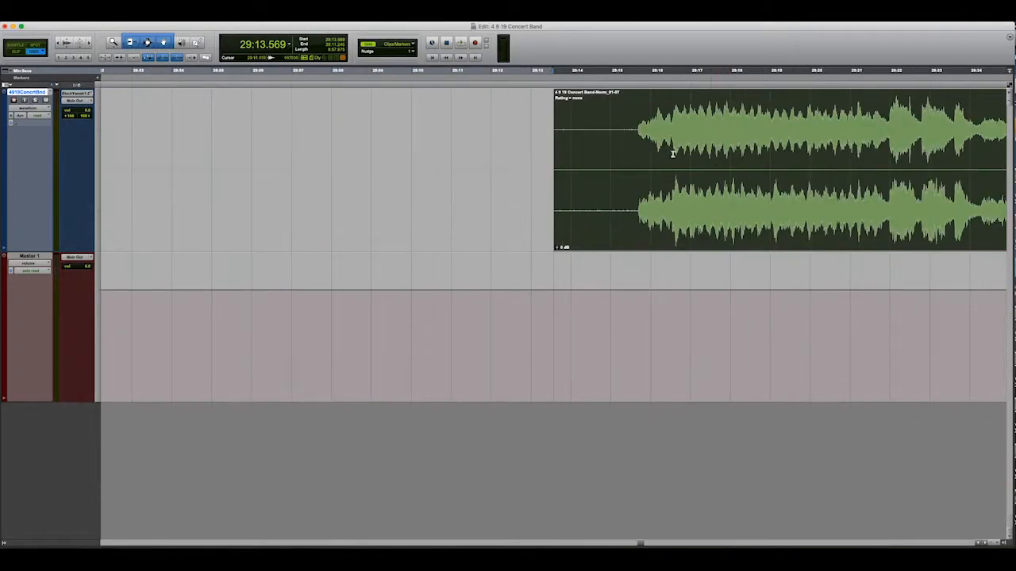
pyautogui.moveTo(652, 137); pyautogui.dragTo(554, 140)
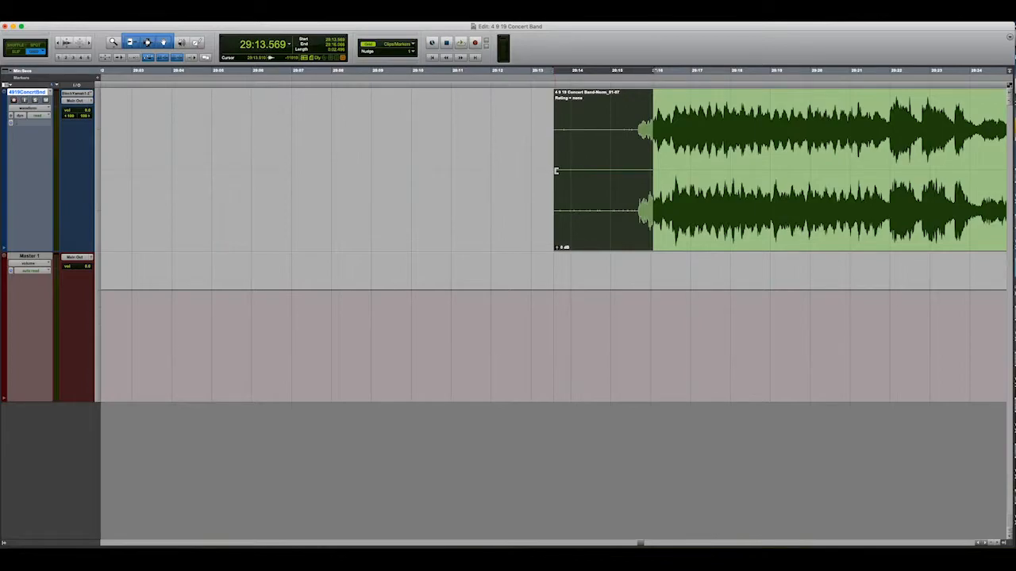
pyautogui.moveTo(555, 172); pyautogui.dragTo(593, 160)
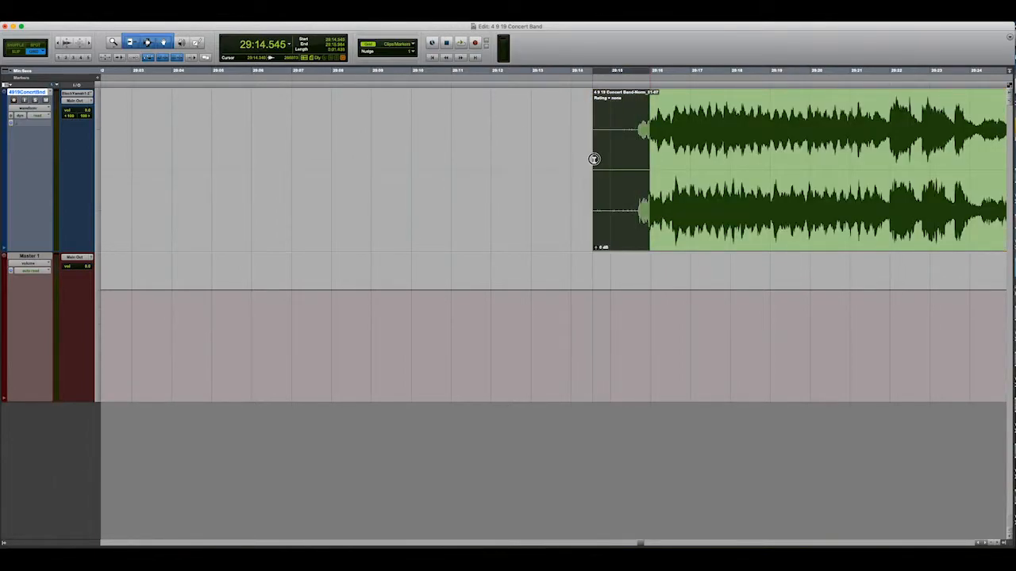
# Give the Amparito Roca clip a straight equal-gain fade-in from its start to about 29:15.8 and audition it.
pyautogui.press('super+bracketright')
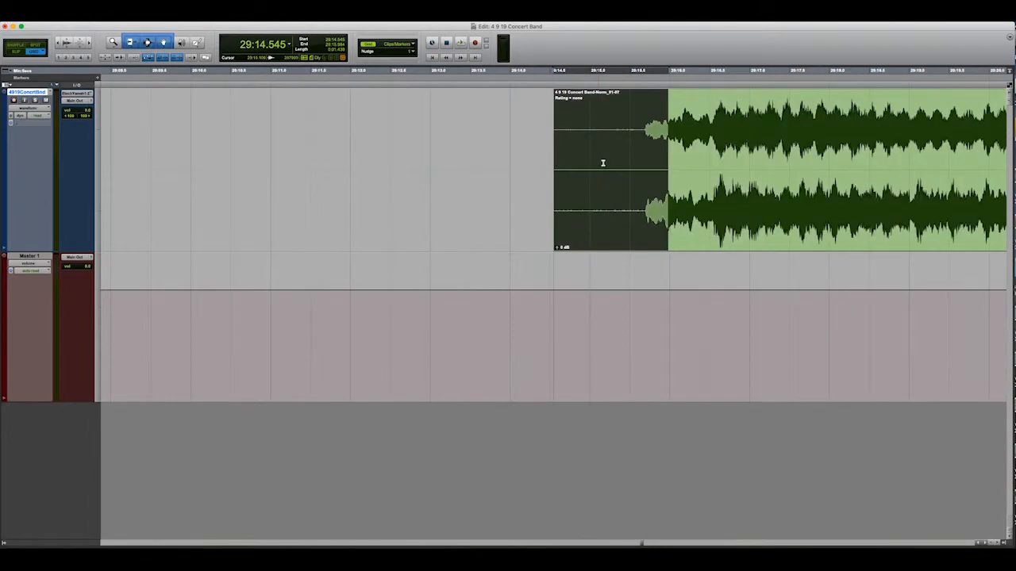
pyautogui.press('super+bracketright')
pyautogui.moveTo(753, 149); pyautogui.dragTo(542, 158)
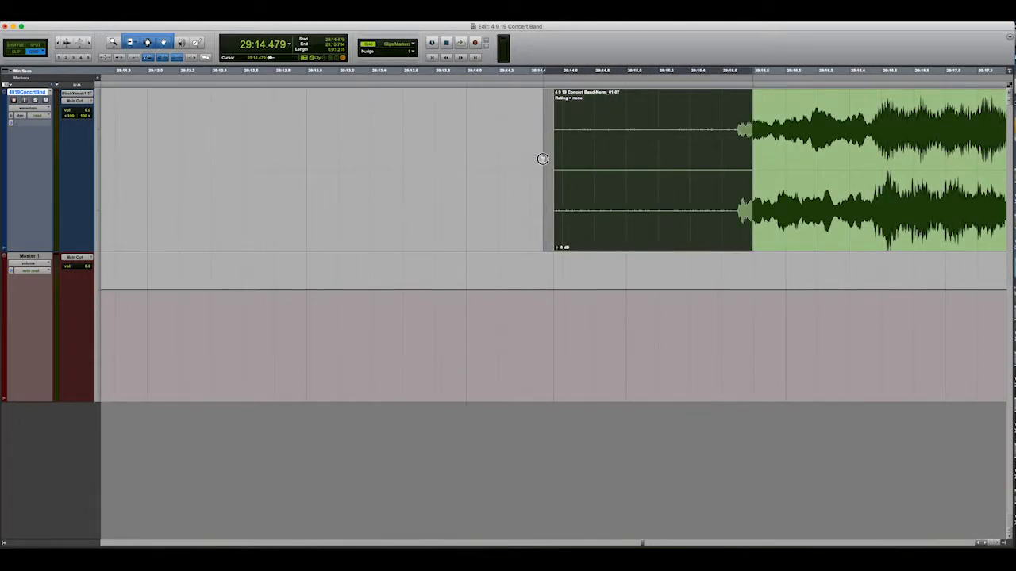
pyautogui.press('super+f')
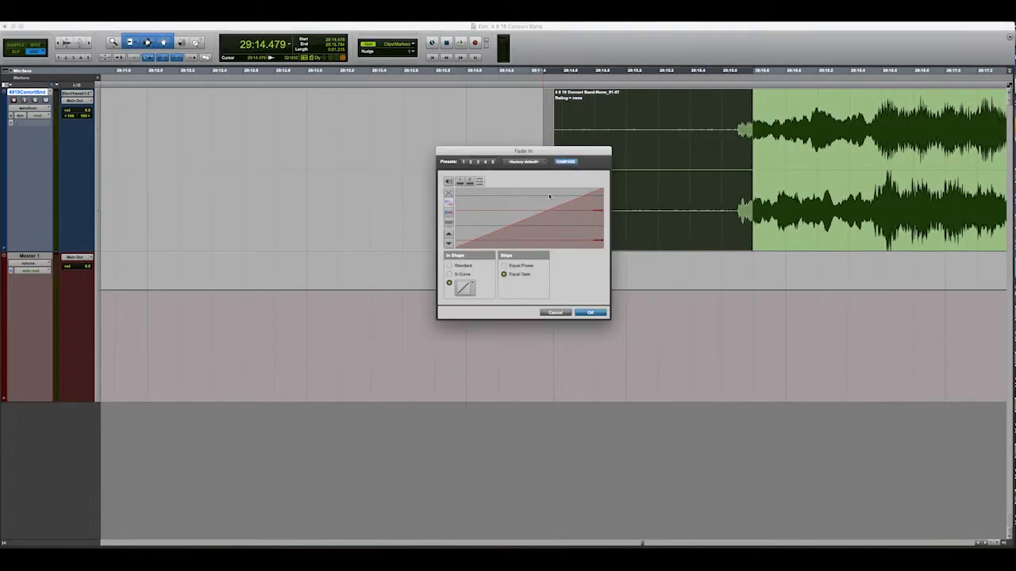
pyautogui.click(590, 313)
pyautogui.click(789, 227)
pyautogui.press('space')
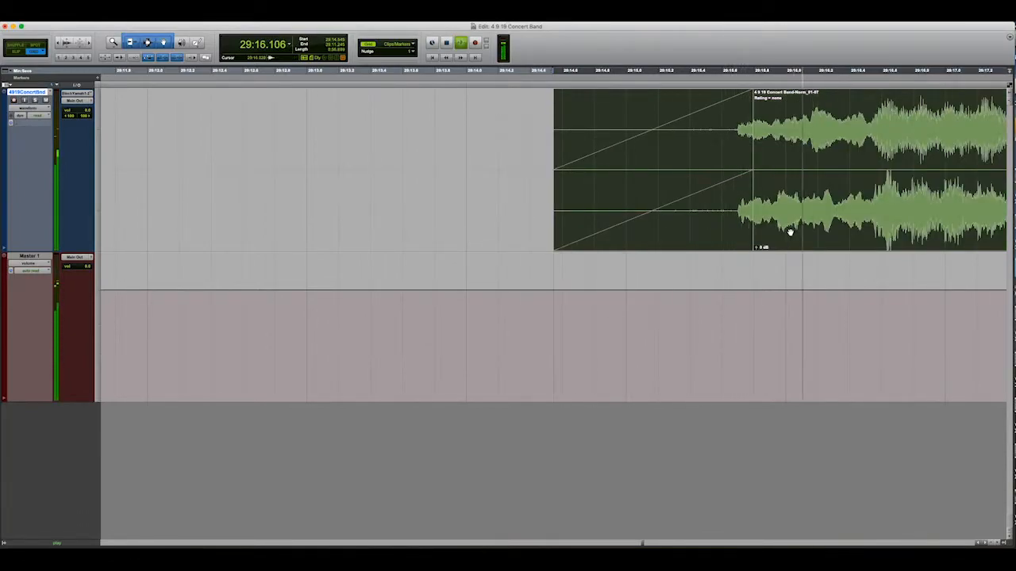
pyautogui.press('space')
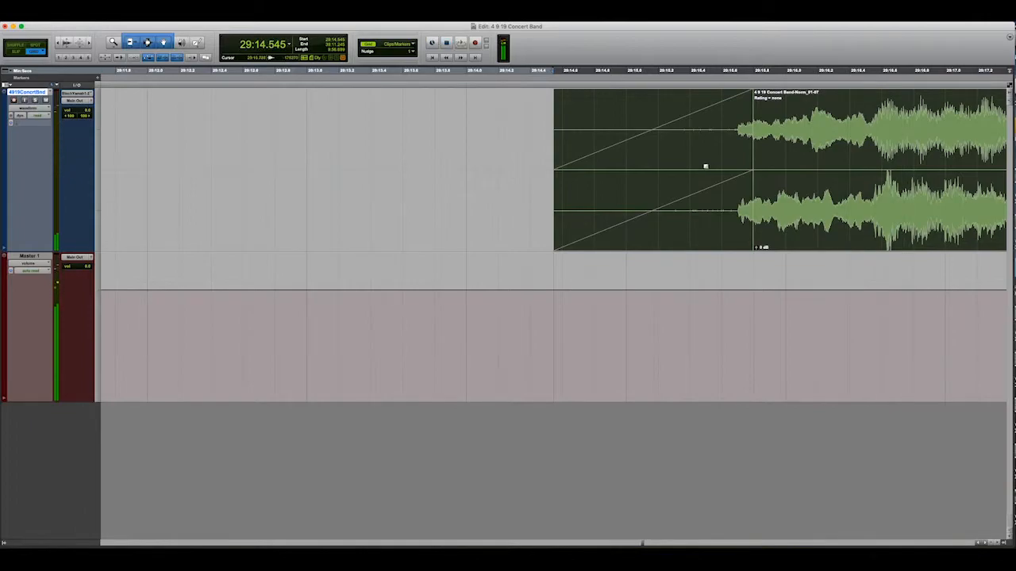
# Audition several spots in the quiet later section of the Amparito Roca clip to locate where the piece ends.
pyautogui.click(737, 109)
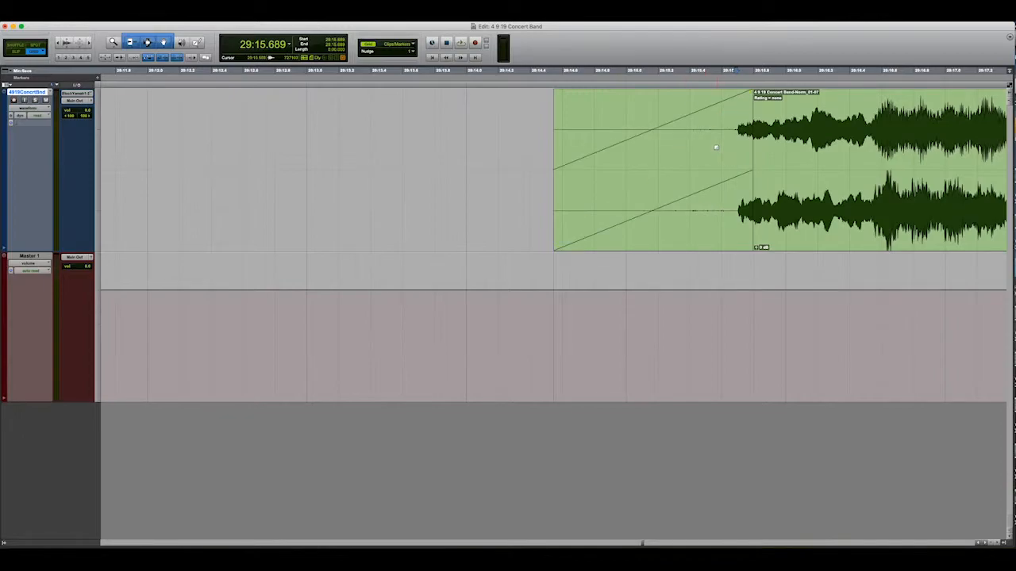
pyautogui.press('Tab')
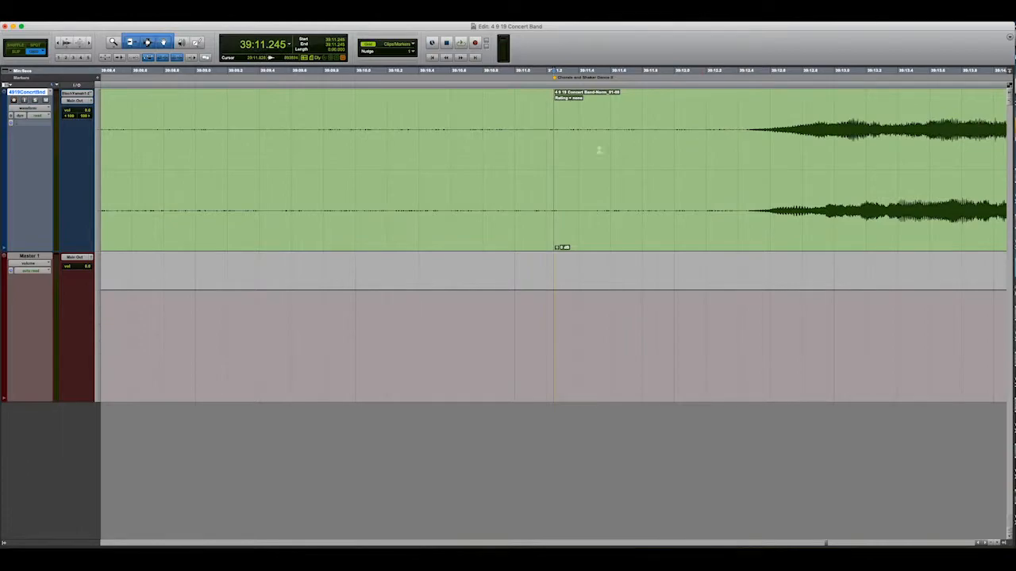
pyautogui.press('r')
pyautogui.press('r')
pyautogui.press('r')
pyautogui.press('r')
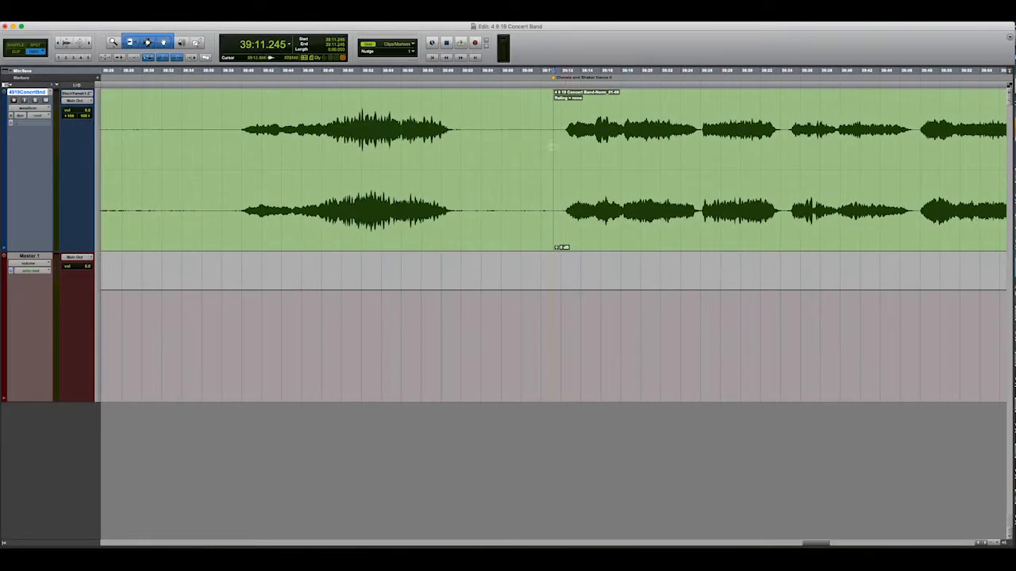
pyautogui.press('r')
pyautogui.press('r')
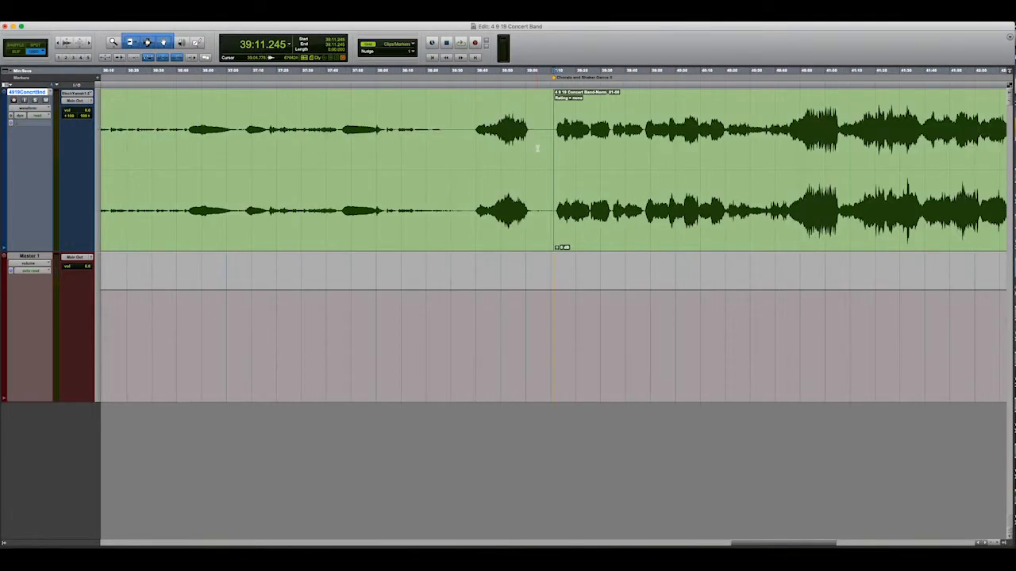
pyautogui.click(361, 123)
pyautogui.press('space')
pyautogui.click(213, 121)
pyautogui.press('space')
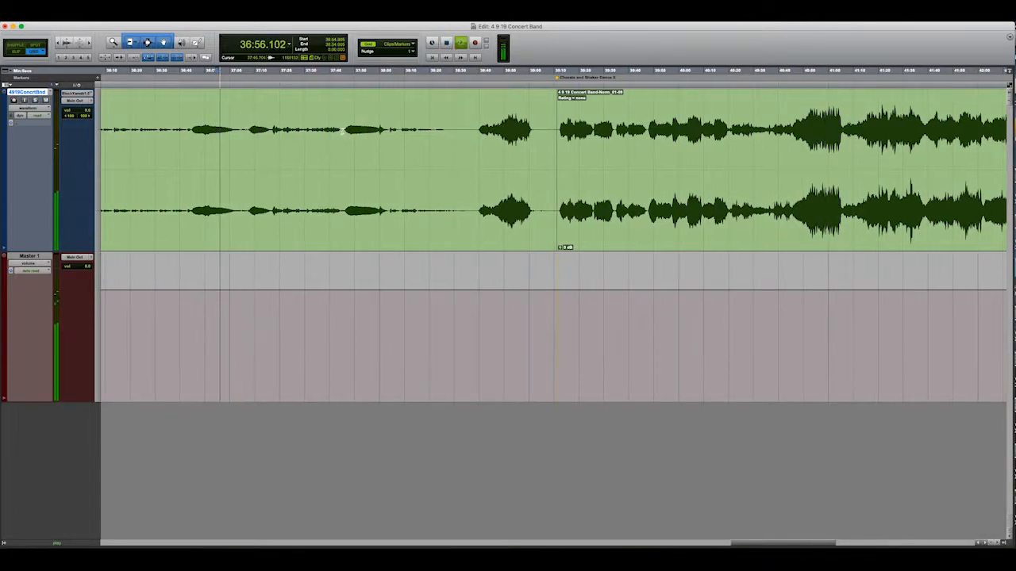
pyautogui.press('r')
pyautogui.press('r')
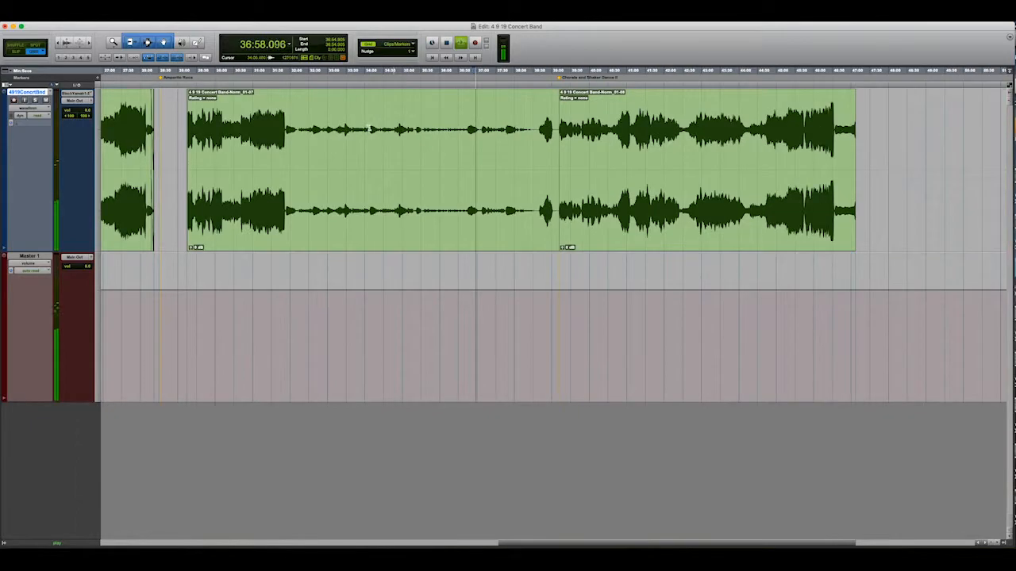
pyautogui.click(374, 128)
pyautogui.press('space')
pyautogui.click(319, 182)
pyautogui.press('space')
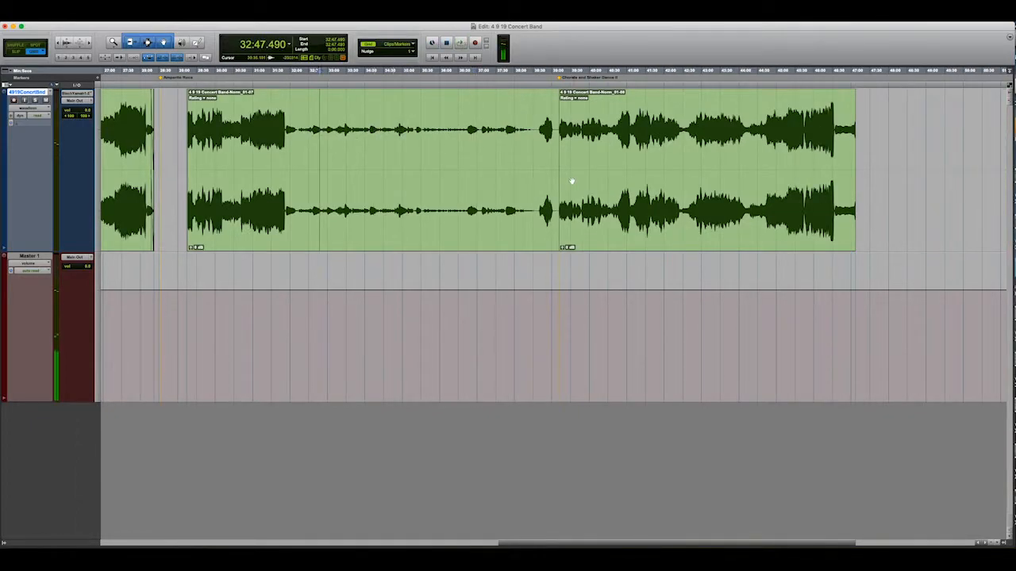
# Trim the end of the Amparito Roca clip back to about 32:05.0, auditioning the end of the music.
pyautogui.moveTo(557, 172); pyautogui.dragTo(302, 158)
pyautogui.press('t')
pyautogui.press('t')
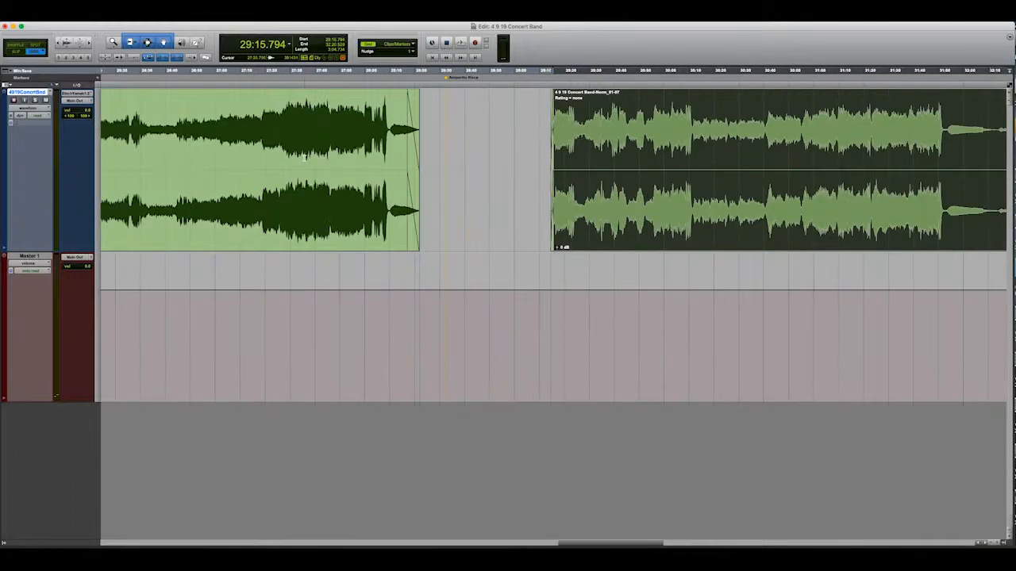
pyautogui.hscroll(5, 580, 176)
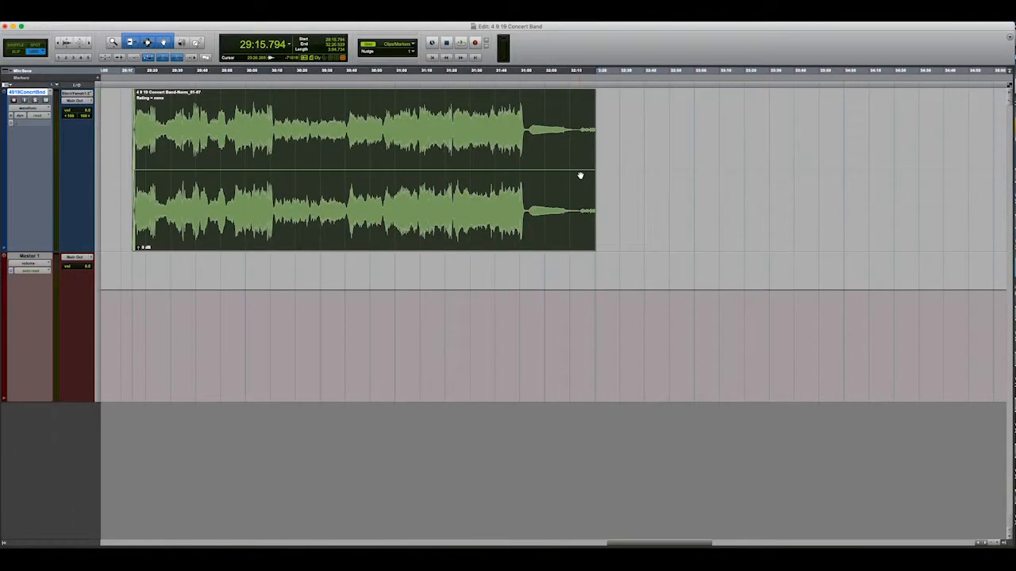
pyautogui.click(528, 131)
pyautogui.press('space')
pyautogui.press('t')
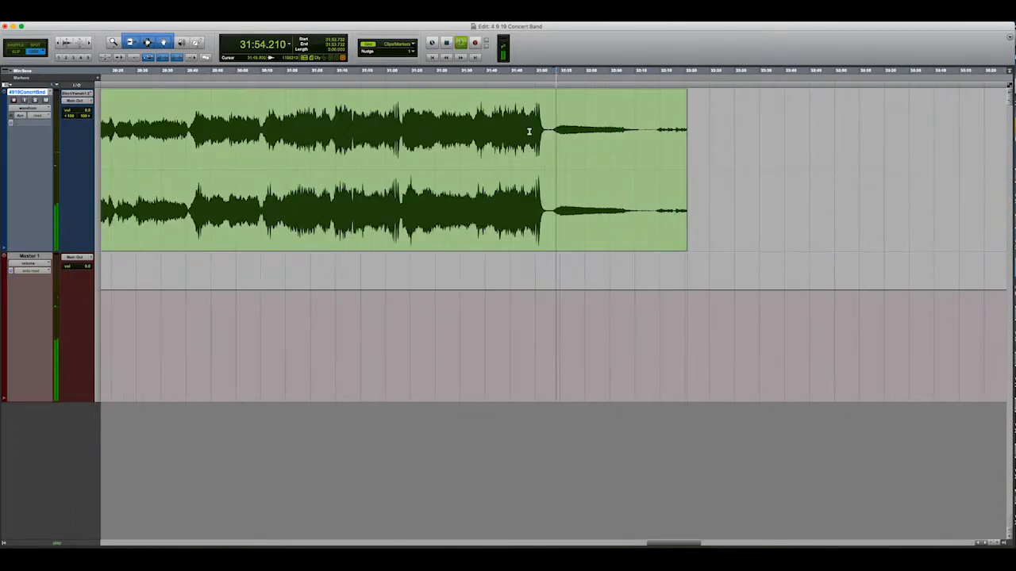
pyautogui.press('t')
pyautogui.press('space')
pyautogui.moveTo(553, 136); pyautogui.dragTo(843, 154)
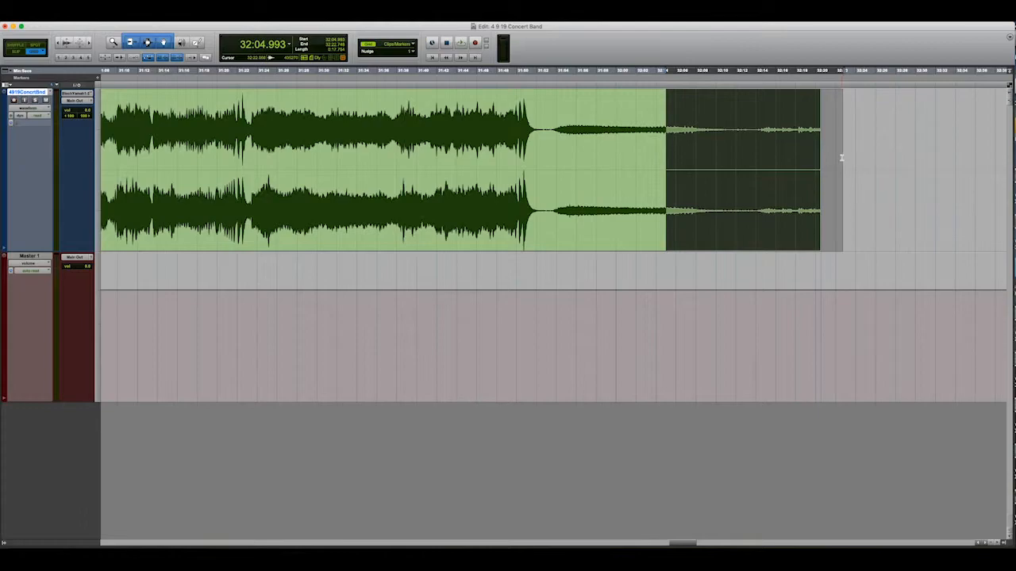
pyautogui.press('Delete')
# Give the Amparito Roca clip a standard equal-gain fade-out about 4.5 s long, starting at about 32:00.5.
pyautogui.moveTo(621, 148); pyautogui.dragTo(665, 149)
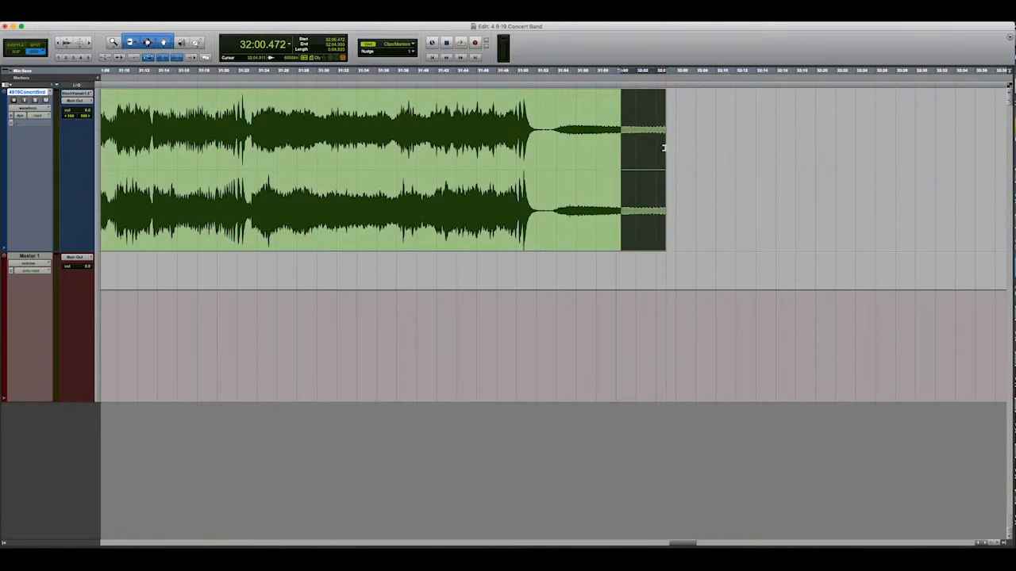
pyautogui.press('super+f')
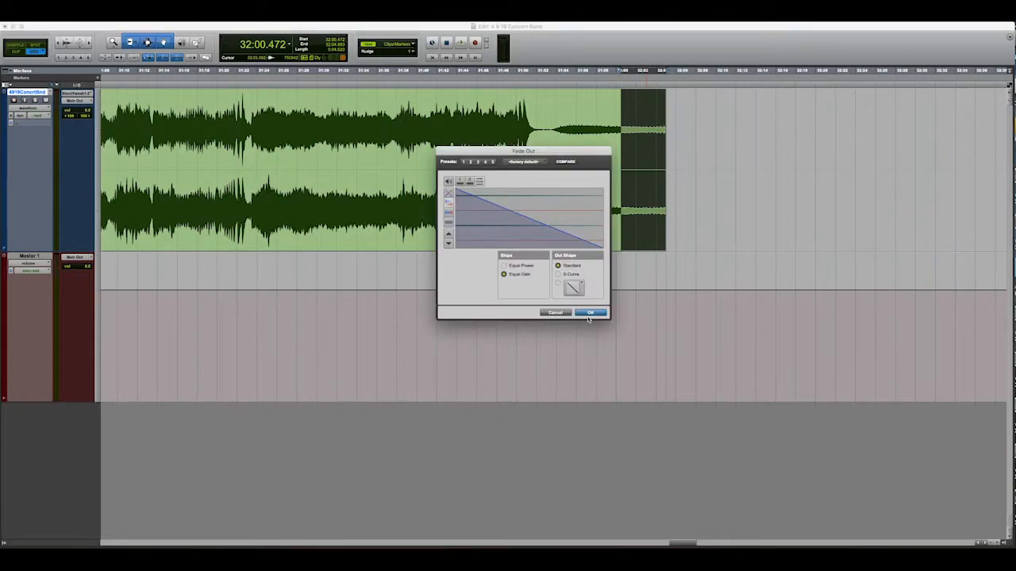
pyautogui.click(590, 312)
# Give the Chorale and Shaker Dance II clip a straight fade-in from its start to about 39:12.5 and audition it.
pyautogui.press('Tab')
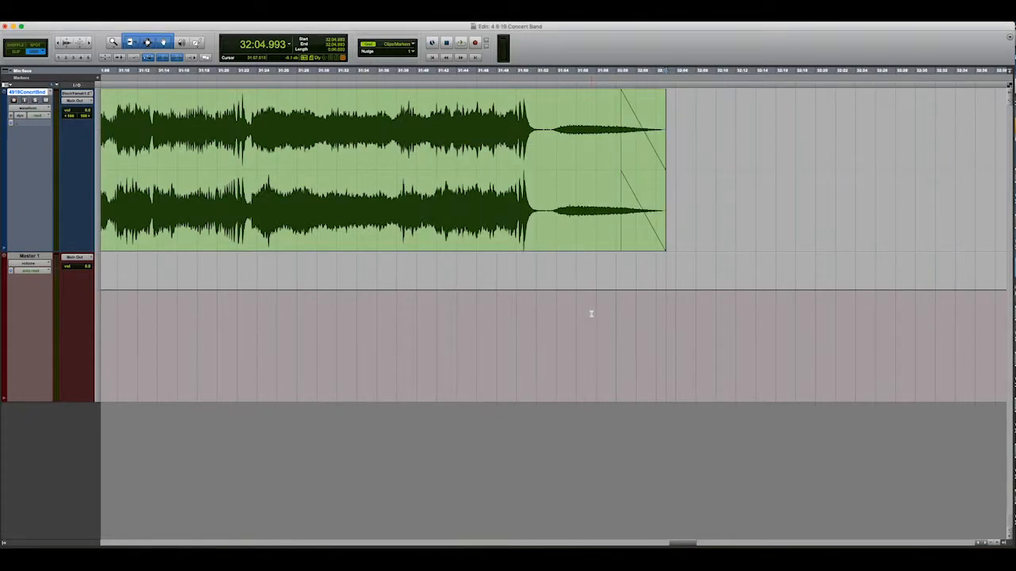
pyautogui.press('Tab')
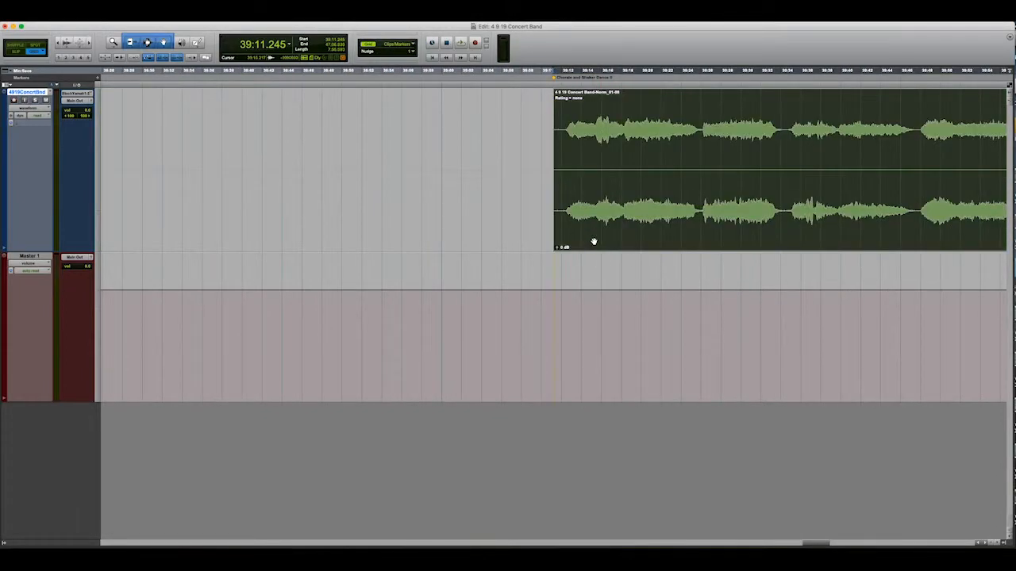
pyautogui.press('t')
pyautogui.press('t')
pyautogui.press('t')
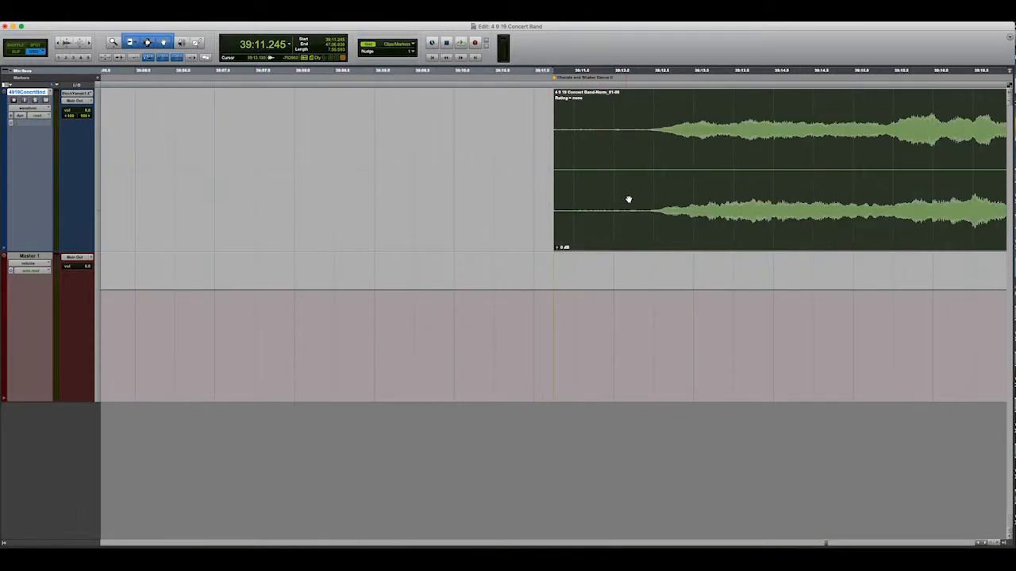
pyautogui.moveTo(655, 141); pyautogui.dragTo(545, 151)
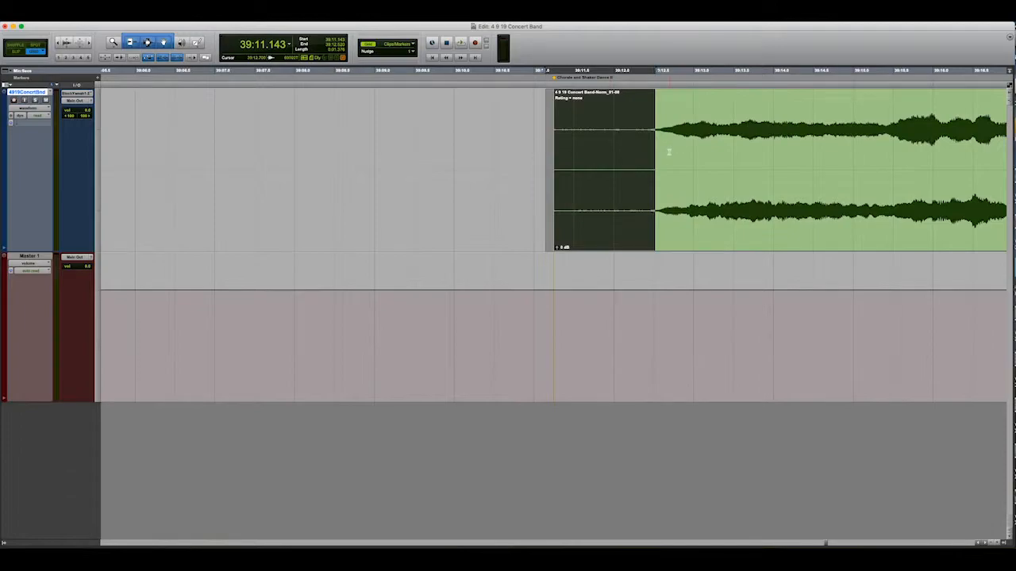
pyautogui.press('super+f')
pyautogui.click(592, 313)
pyautogui.click(728, 228)
pyautogui.press('space')
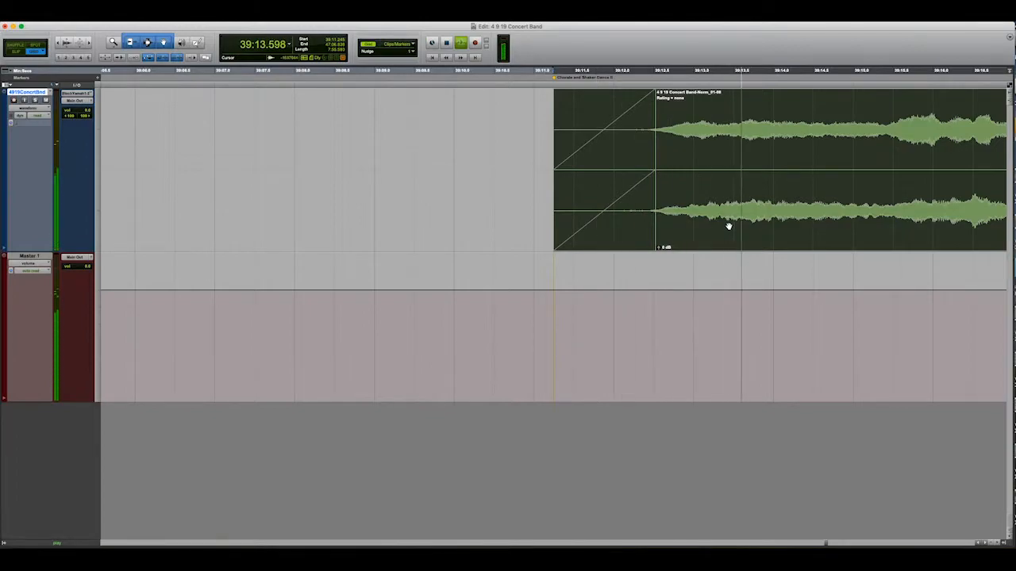
# Trim the applause off the end of the Chorale and Shaker Dance II clip back to about 46:45.9, auditioning the cut point.
pyautogui.press('space')
pyautogui.click(723, 223)
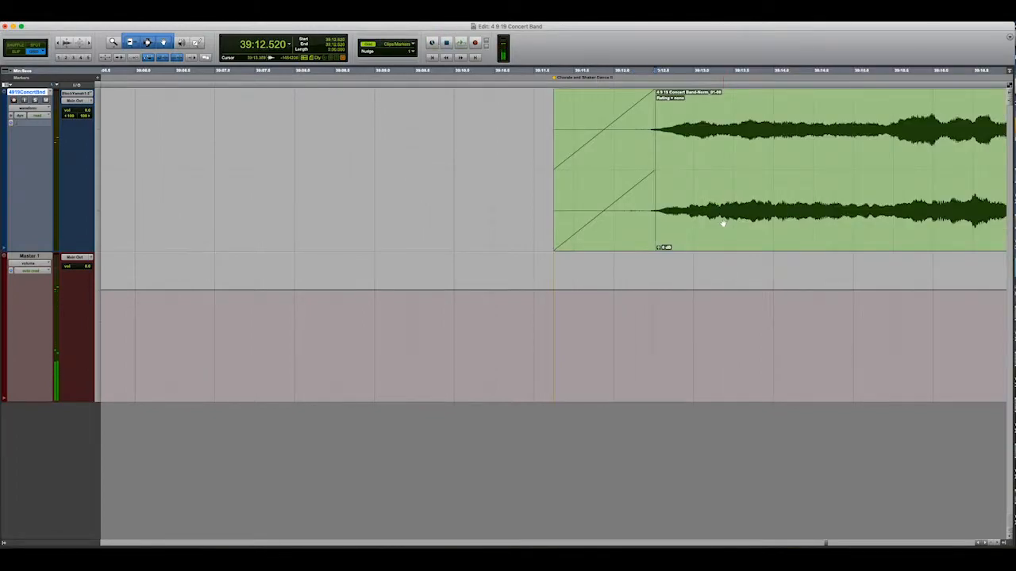
pyautogui.press('Tab')
pyautogui.press('r')
pyautogui.press('r')
pyautogui.press('r')
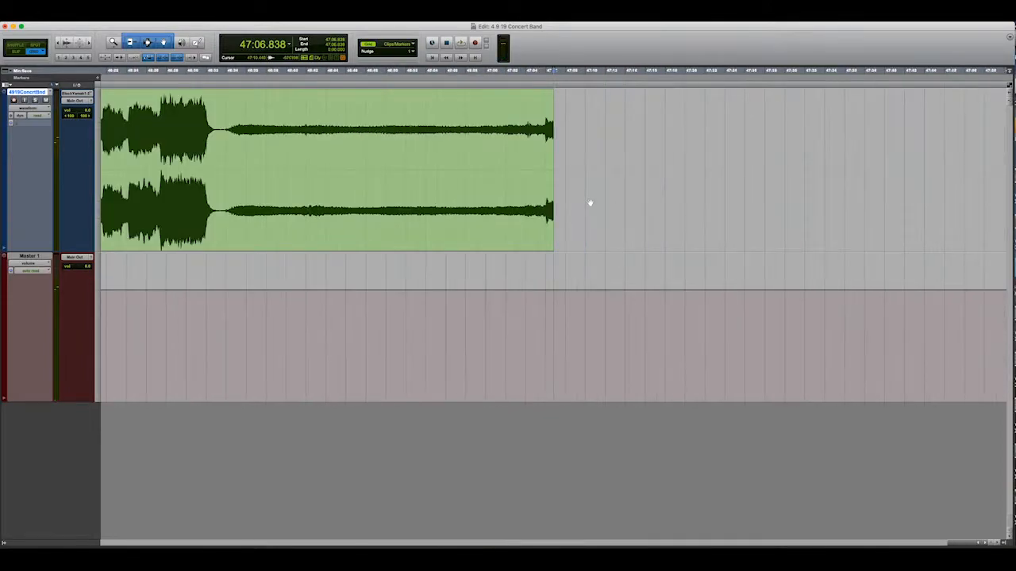
pyautogui.press('t')
pyautogui.click(391, 133)
pyautogui.press('space')
pyautogui.press('space')
pyautogui.moveTo(391, 151); pyautogui.dragTo(585, 165)
pyautogui.press('Delete')
# Give the Chorale and Shaker Dance II clip a standard equal-gain fade-out about 4.4 s long, starting at about 46:41.5.
pyautogui.click(429, 142)
pyautogui.press('super+bracketright')
pyautogui.moveTo(556, 141); pyautogui.dragTo(599, 154)
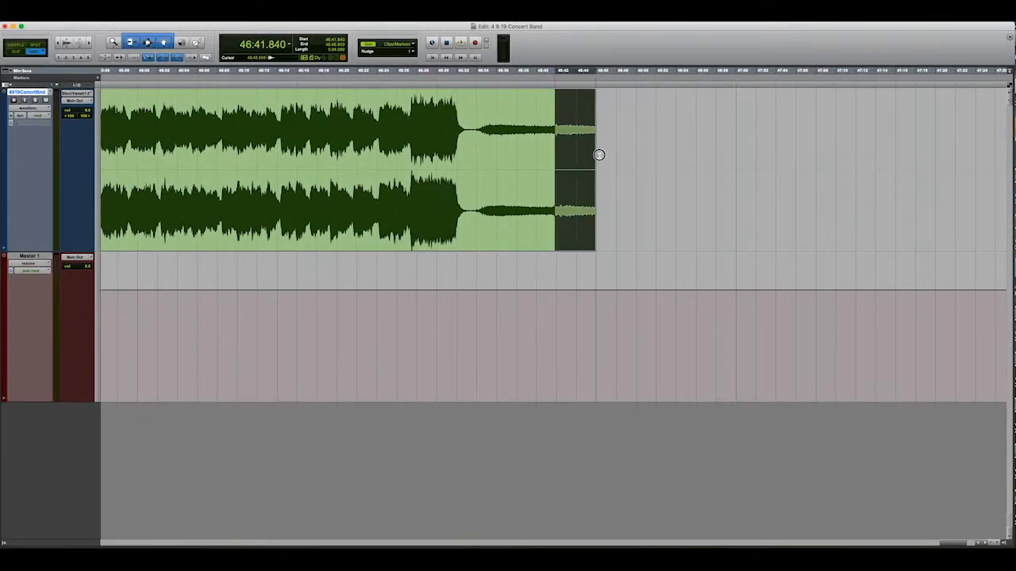
pyautogui.moveTo(556, 73); pyautogui.dragTo(551, 72)
pyautogui.press('super+f')
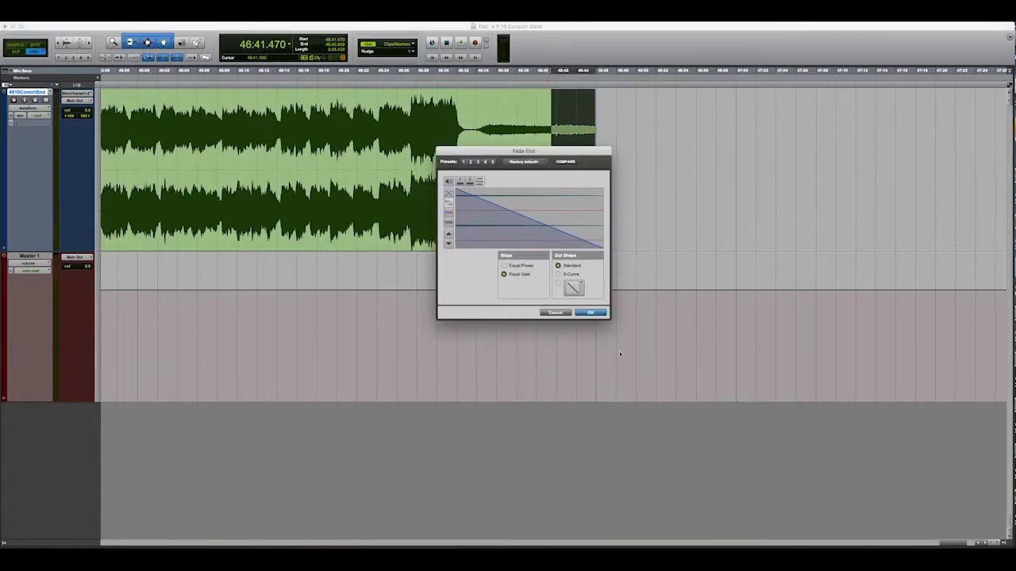
pyautogui.click(592, 314)
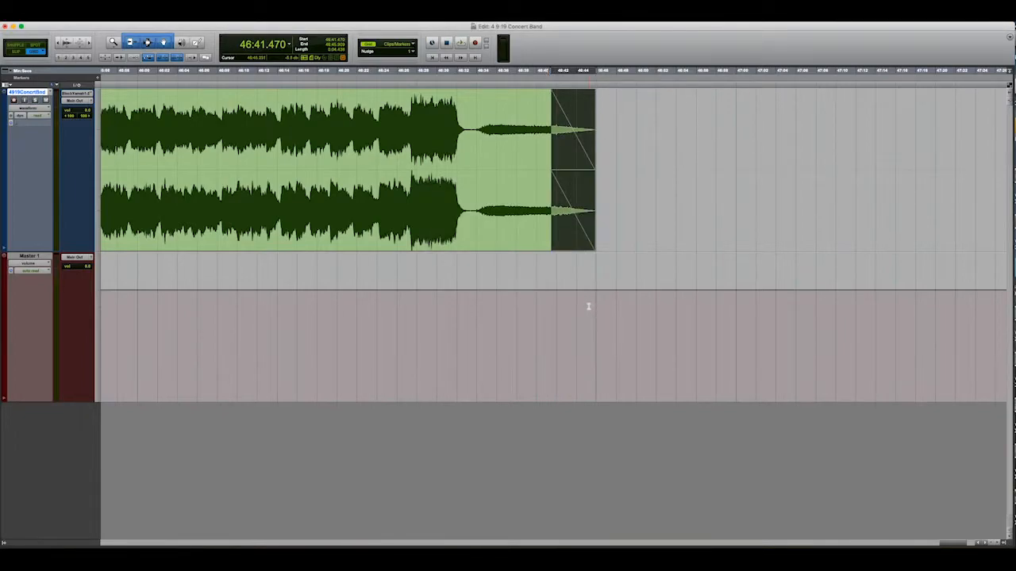
# Return to the session start and check the fades on the Mt Everest and The Rakes of Mallow clips.
pyautogui.press('Return')
pyautogui.press('super+[')
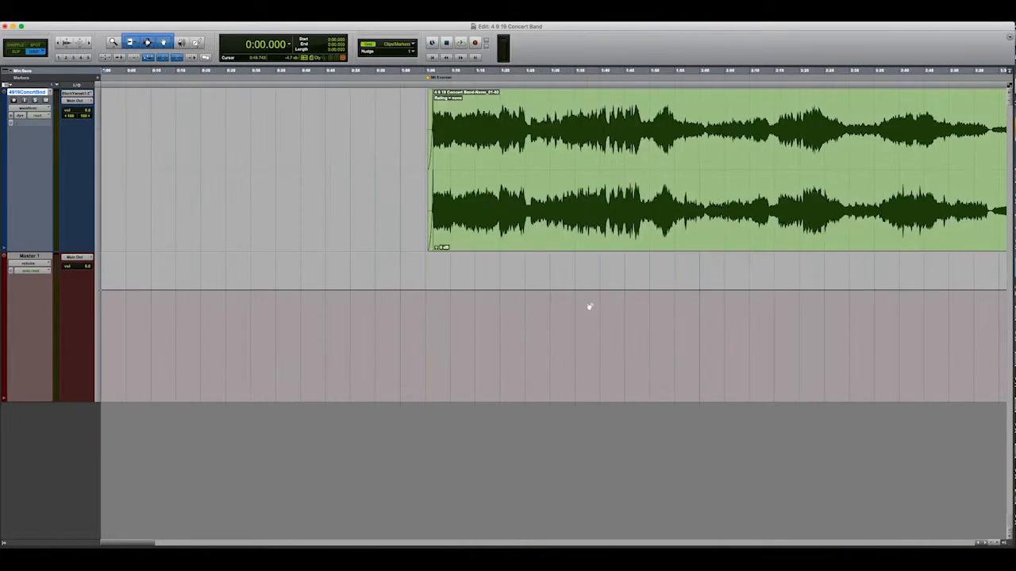
pyautogui.press('super+[')
pyautogui.click(413, 228)
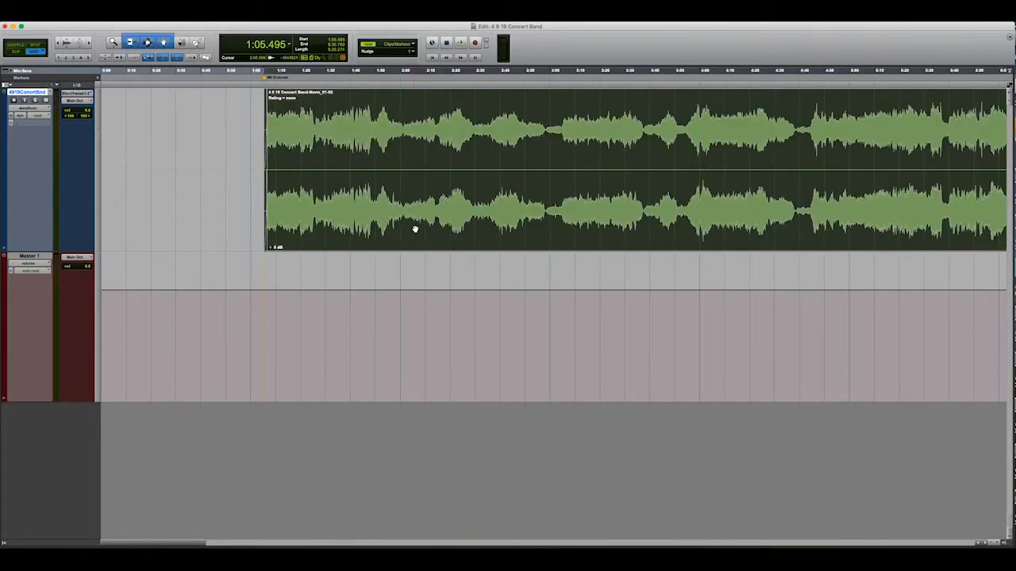
pyautogui.press('super+]')
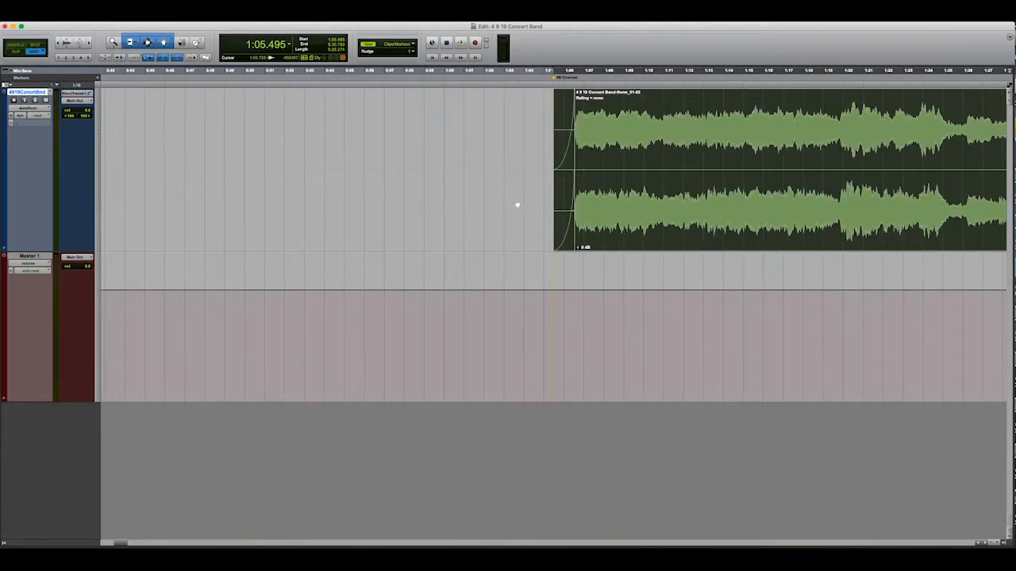
pyautogui.click(584, 211)
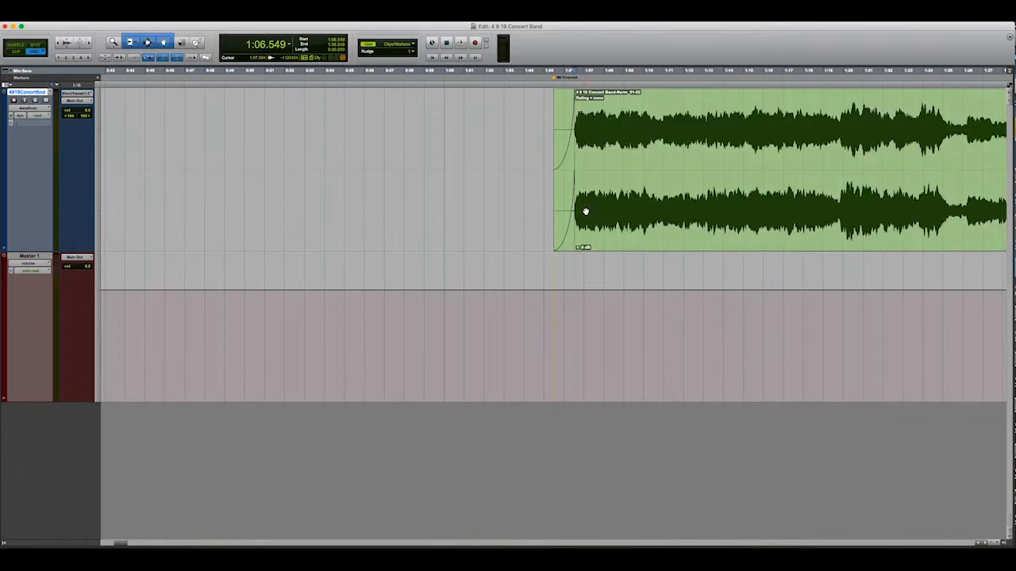
pyautogui.press('Tab')
pyautogui.press('Tab')
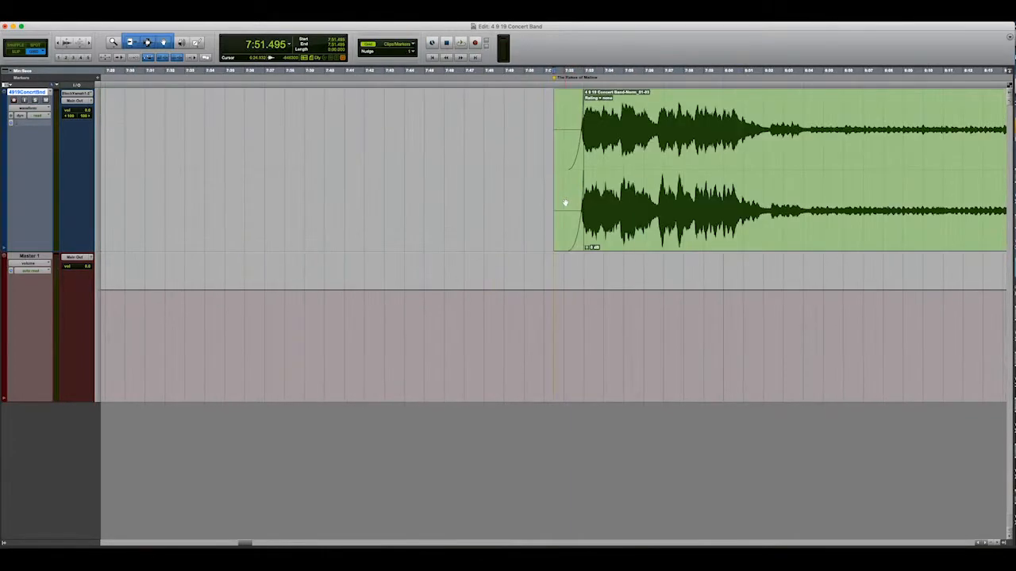
pyautogui.click(565, 229)
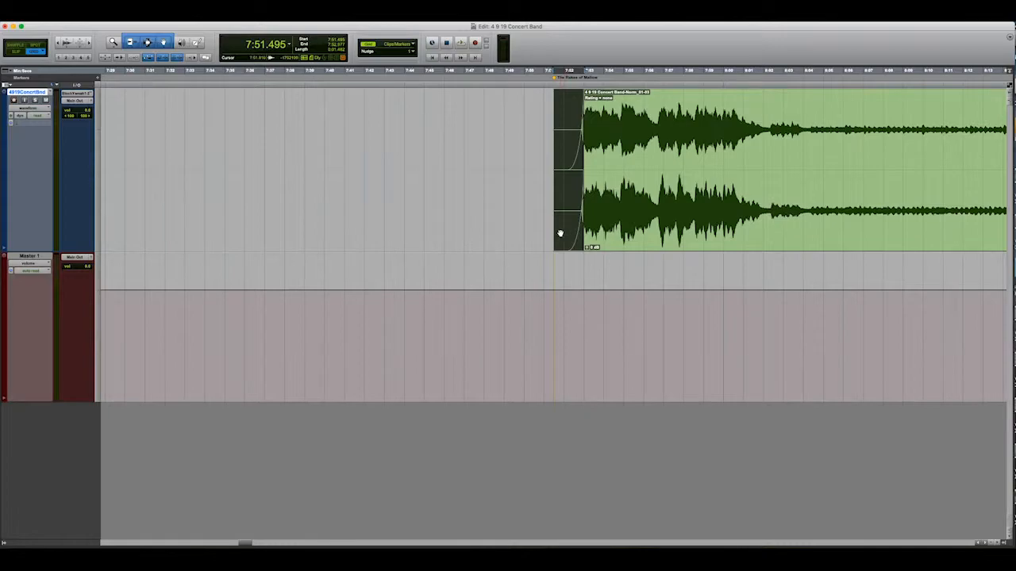
pyautogui.press('Tab')
pyautogui.press('Tab')
pyautogui.press('Tab')
pyautogui.press('Tab')
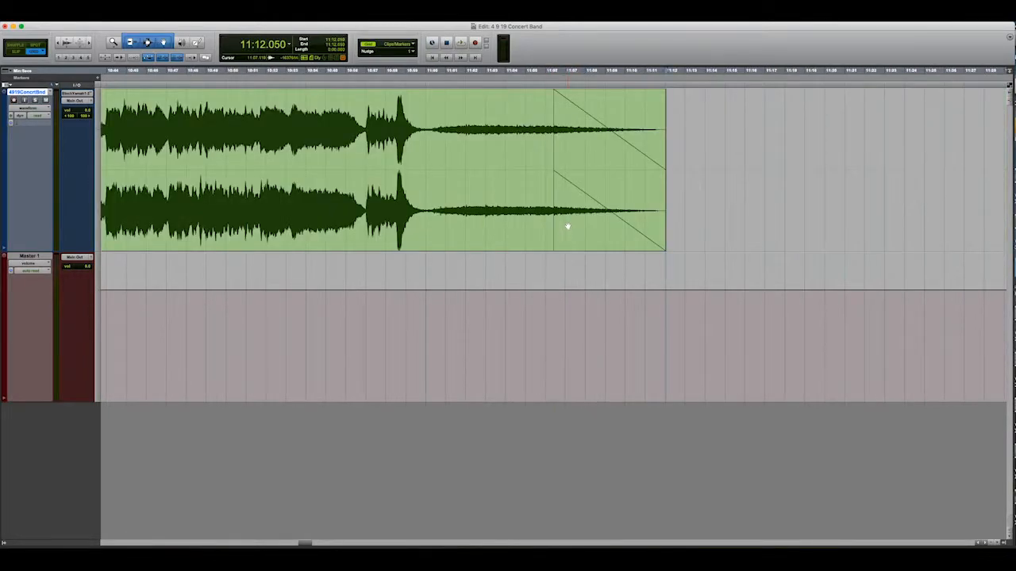
# Check the fades on the third piece and on the Ammerland and Arabian Dances clips.
pyautogui.click(562, 229)
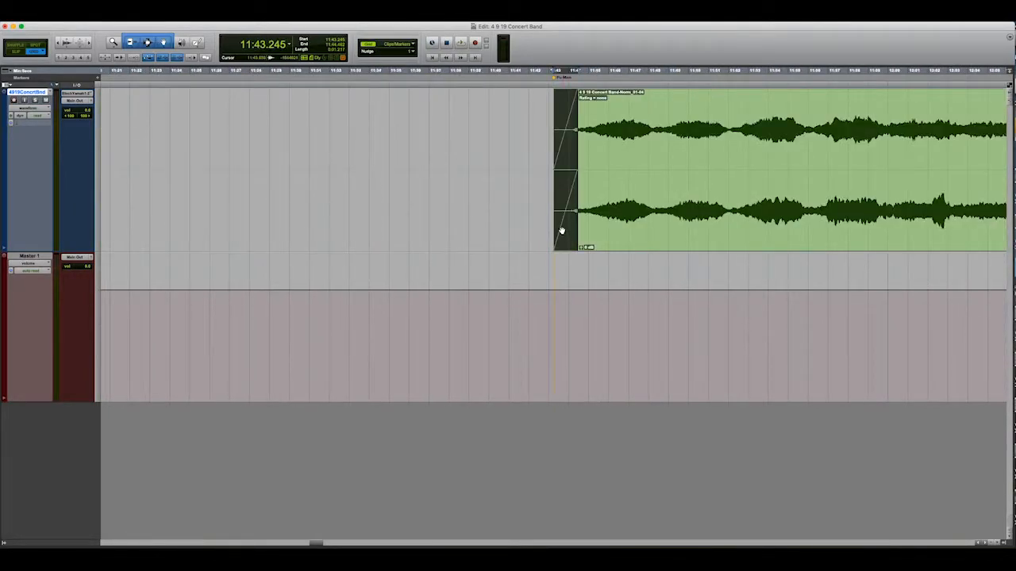
pyautogui.press('Tab')
pyautogui.press('Tab')
pyautogui.press('Tab')
pyautogui.press('Tab')
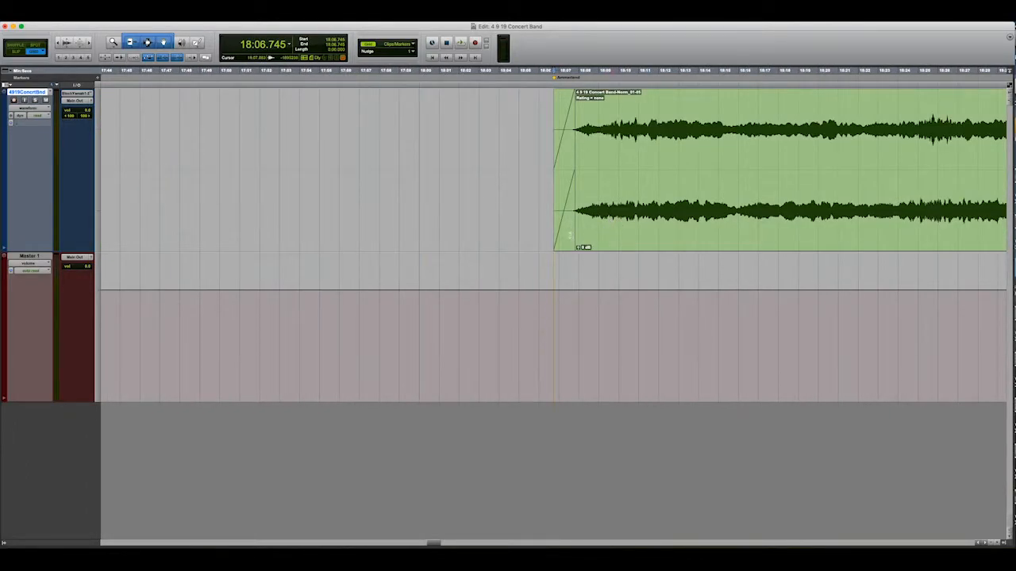
pyautogui.click(568, 236)
pyautogui.press('Tab')
pyautogui.press('Tab')
pyautogui.press('Tab')
pyautogui.press('Tab')
pyautogui.click(570, 238)
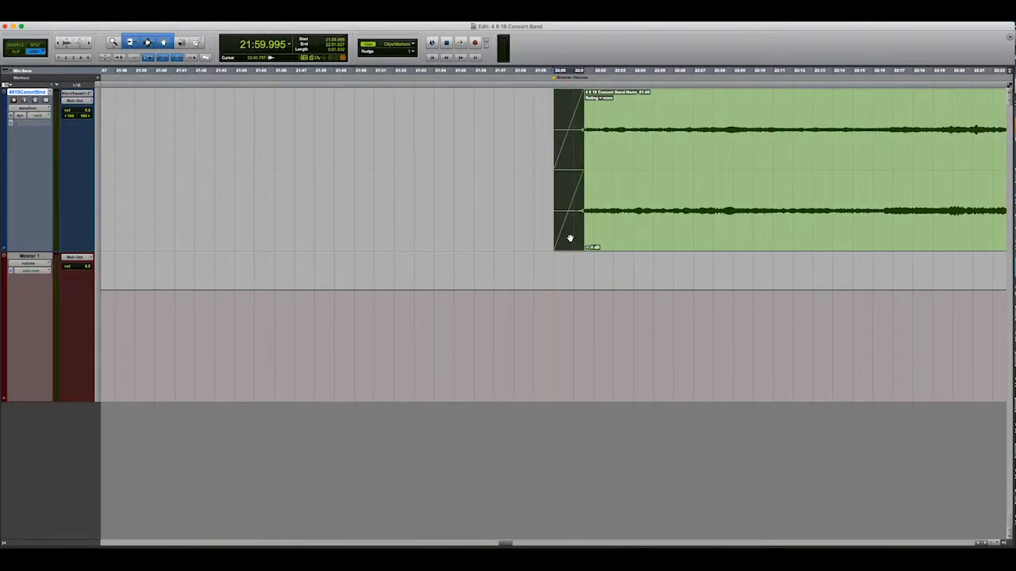
pyautogui.press('Tab')
pyautogui.press('Tab')
pyautogui.press('Tab')
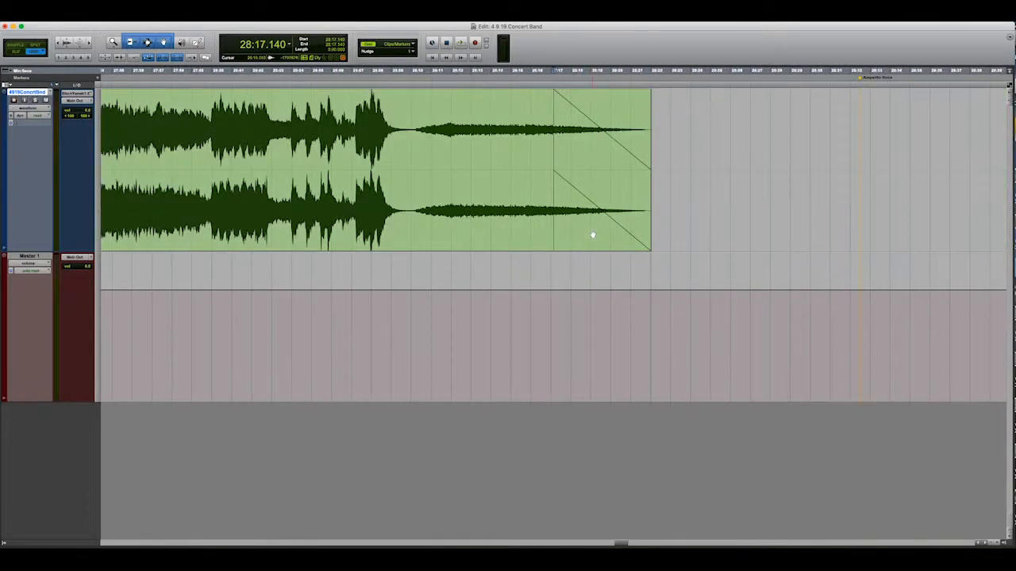
# Select all the clips on the concert band track and try to consolidate them into a single clip.
pyautogui.press('r')
pyautogui.press('r')
pyautogui.press('r')
pyautogui.press('r')
pyautogui.press('r')
pyautogui.press('r')
pyautogui.press('r')
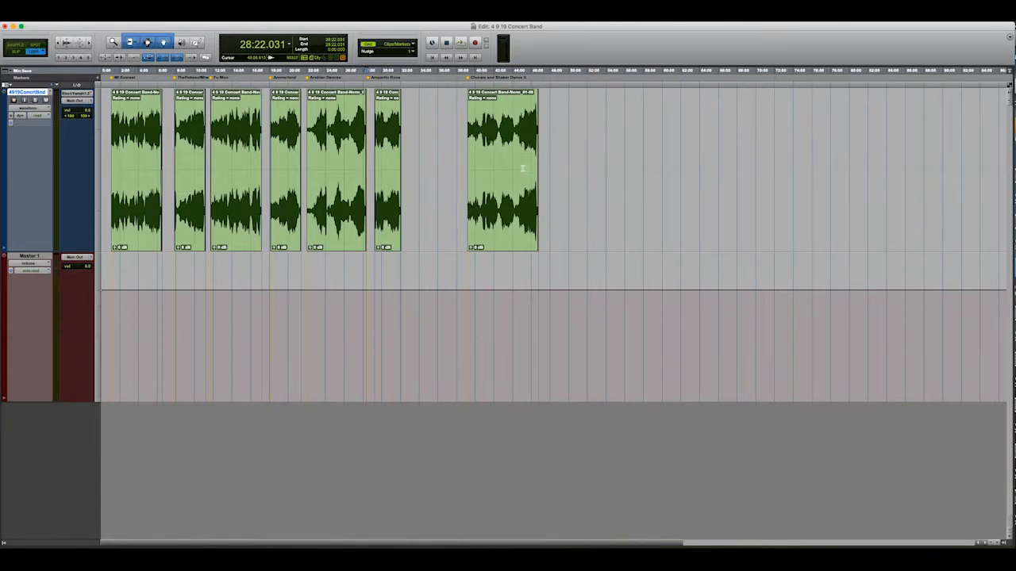
pyautogui.press('super+a')
pyautogui.click(75, 21)
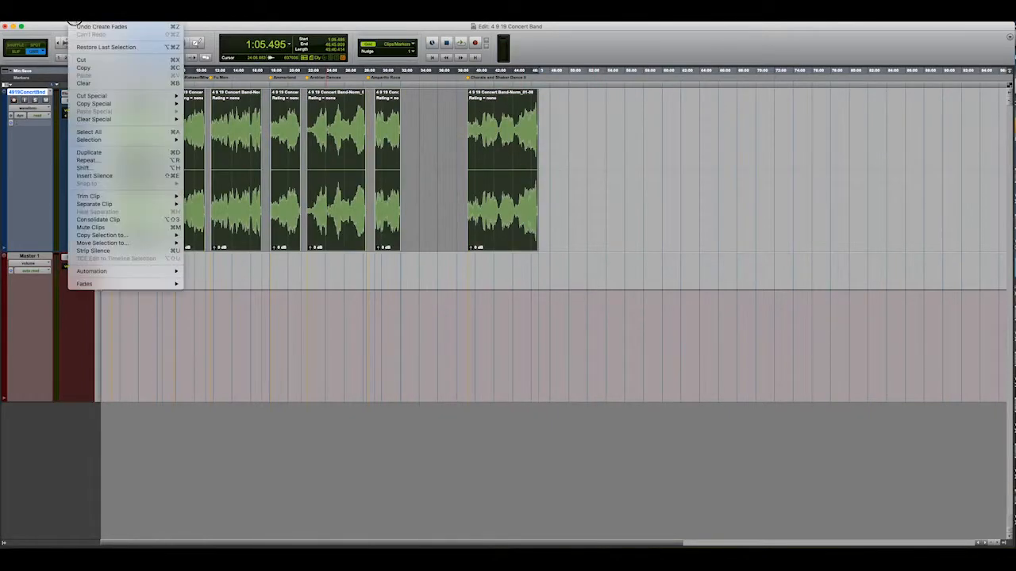
pyautogui.press('Escape')
pyautogui.click(75, 23)
pyautogui.press('Escape')
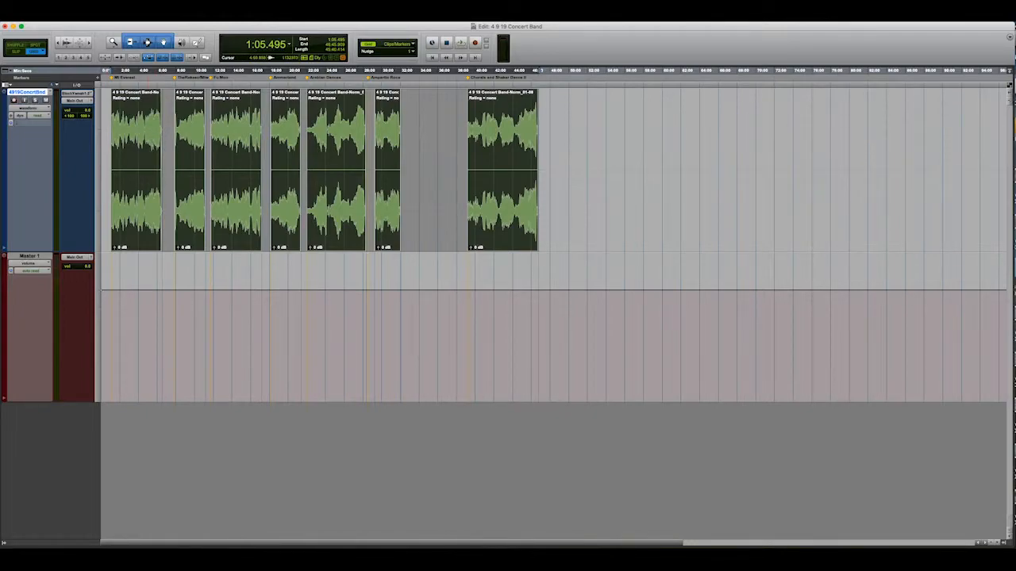
pyautogui.click(76, 17)
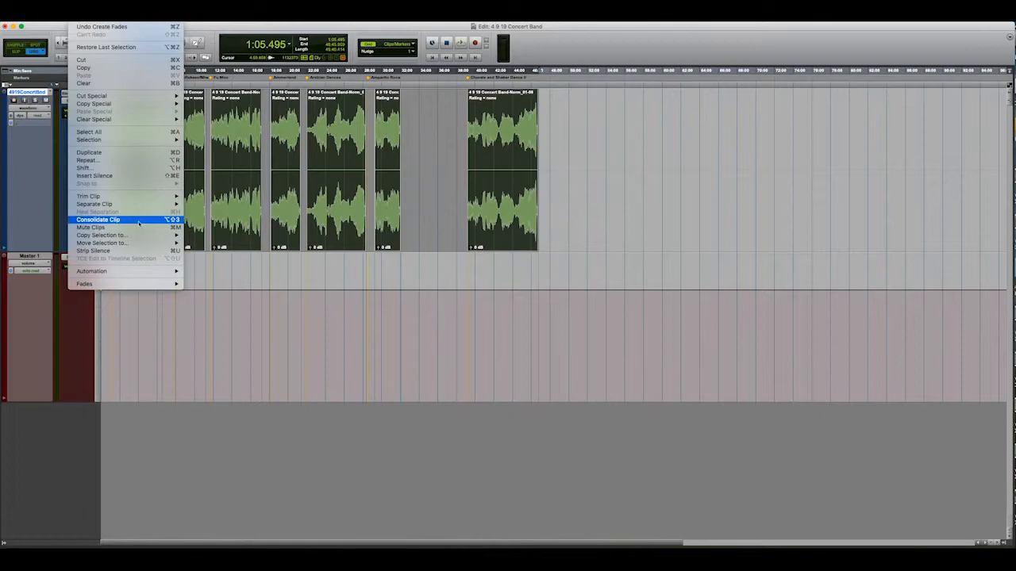
pyautogui.click(138, 223)
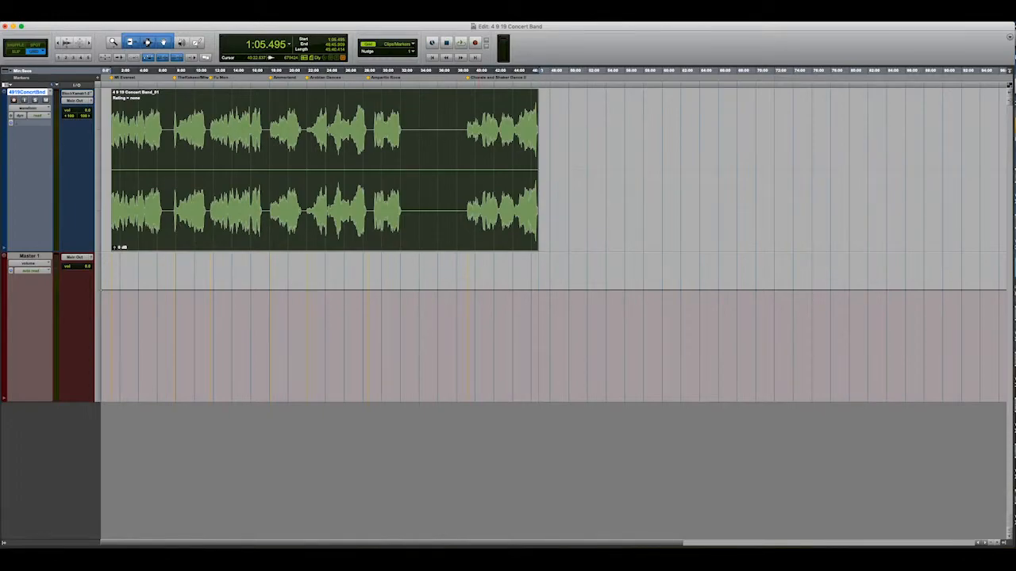
# Undo the clip consolidation and select the first three pieces one at a time to check them as separate clips.
pyautogui.click(76, 18)
pyautogui.click(82, 27)
pyautogui.click(138, 125)
pyautogui.click(137, 243)
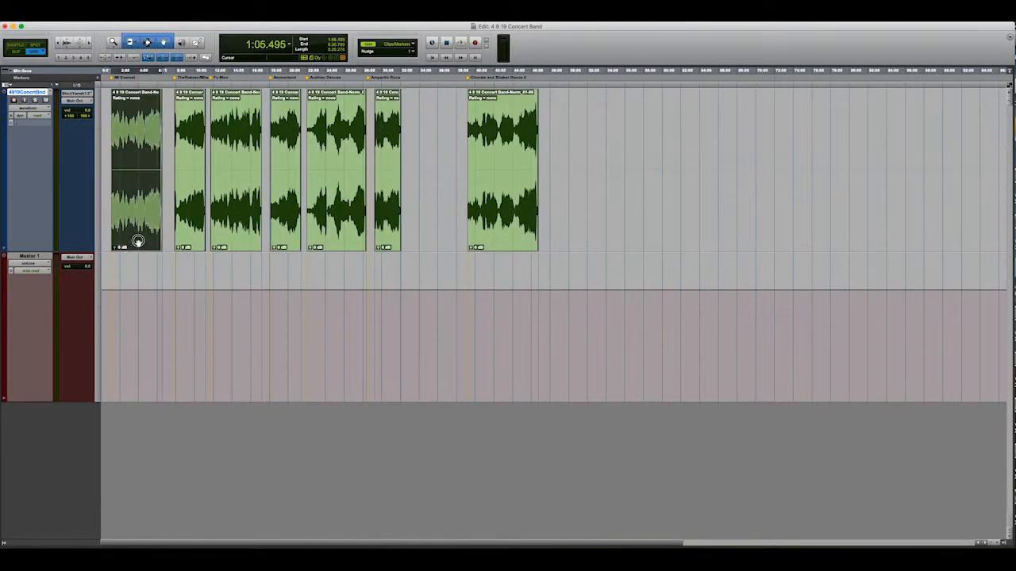
pyautogui.click(188, 239)
pyautogui.click(247, 230)
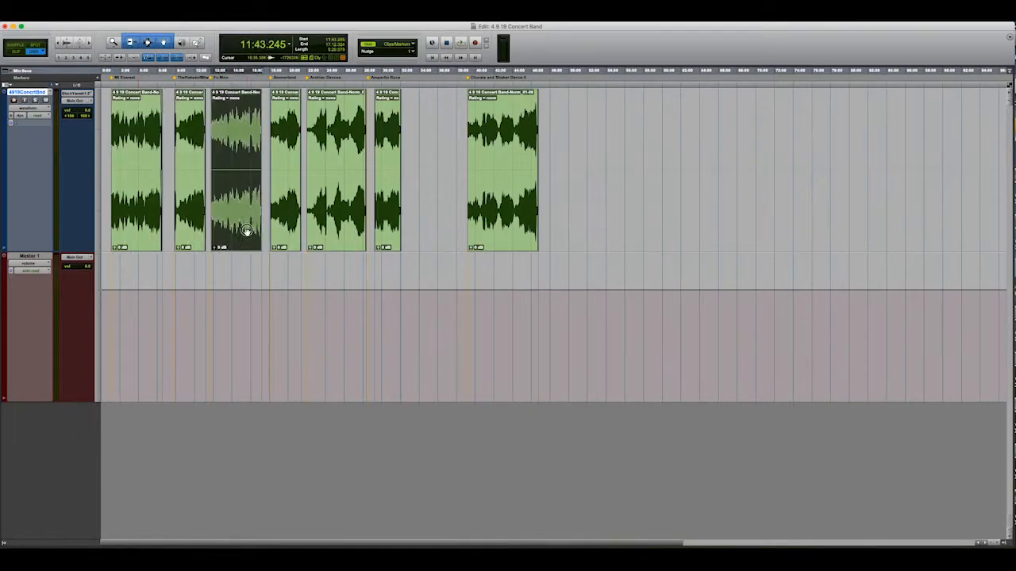
# Select all the clips and set up the AudioSuite L1 limiter Stereo with threshold -2.0 and output ceiling -0.3.
pyautogui.press('super+a')
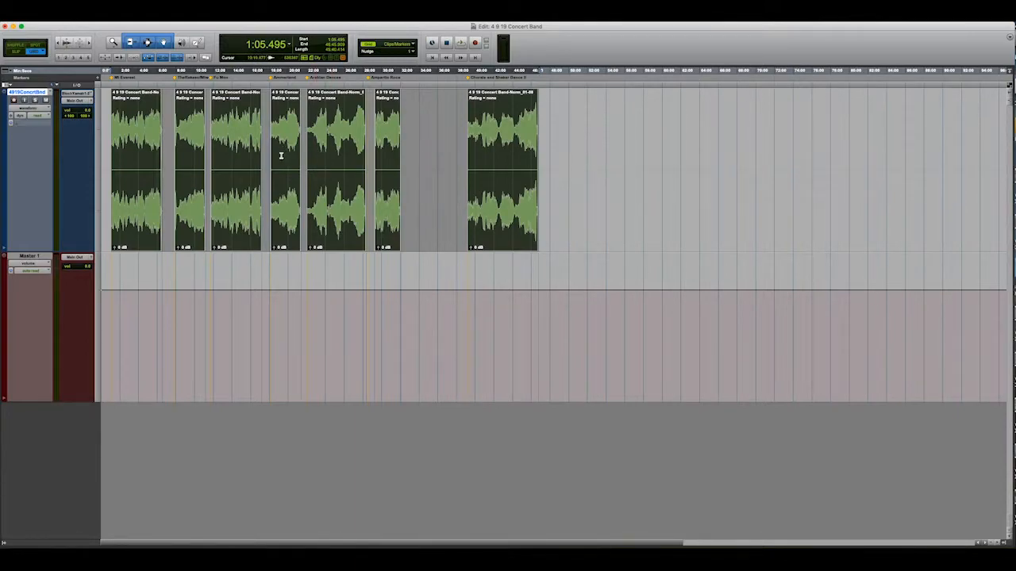
pyautogui.click(183, 19)
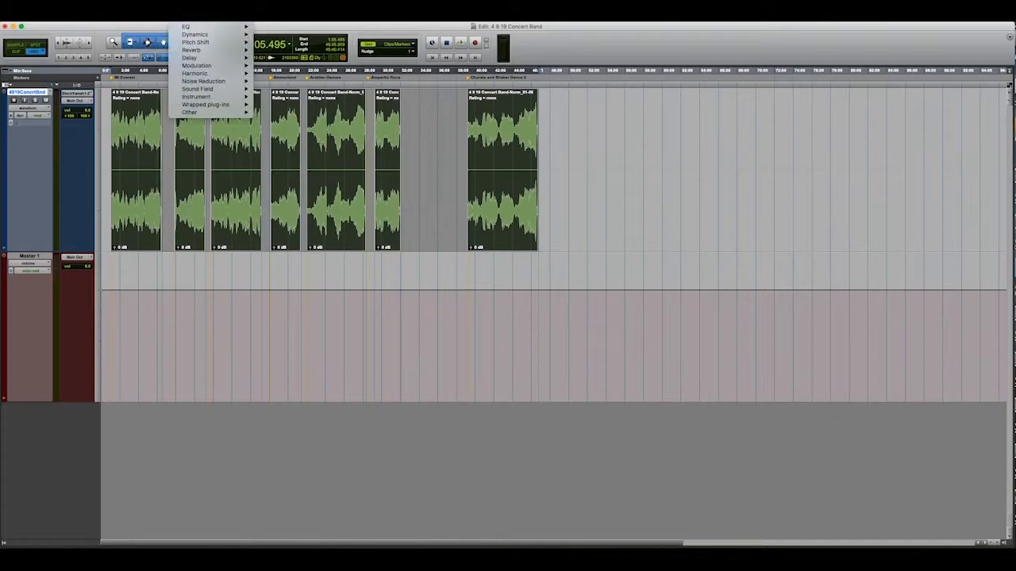
pyautogui.moveTo(196, 35)
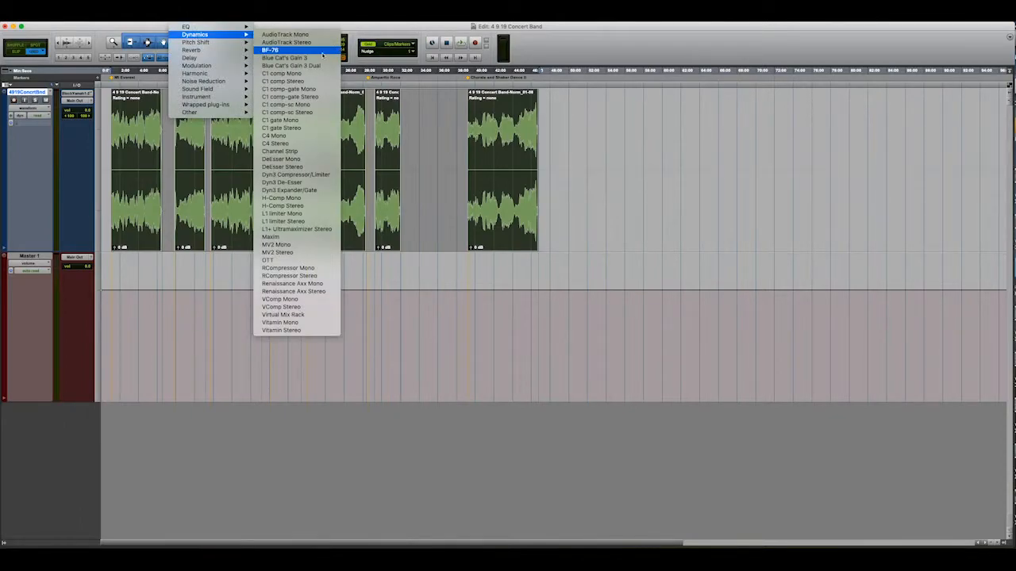
pyautogui.click(293, 221)
pyautogui.moveTo(363, 192); pyautogui.dragTo(653, 108)
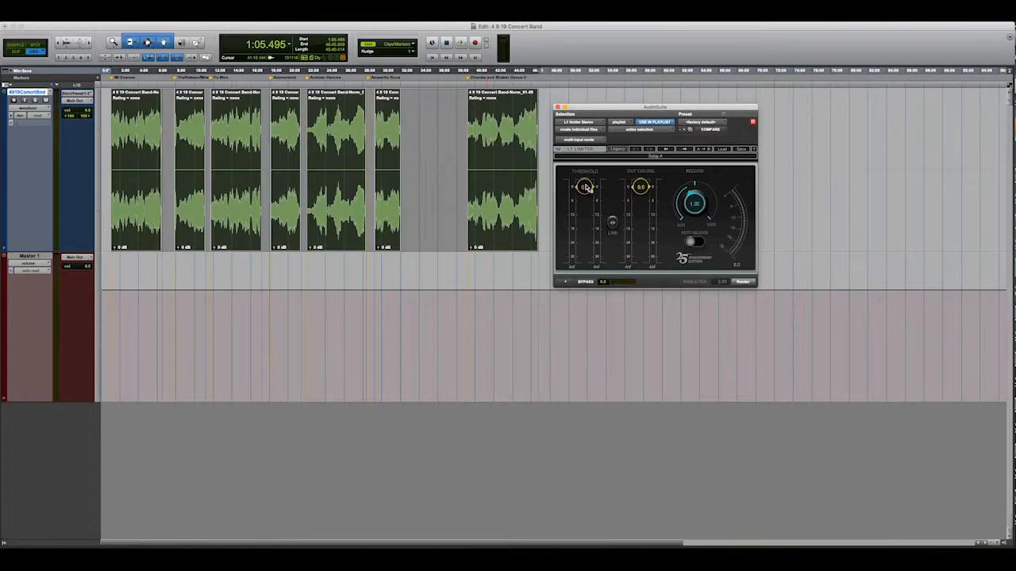
pyautogui.moveTo(586, 188); pyautogui.dragTo(640, 190)
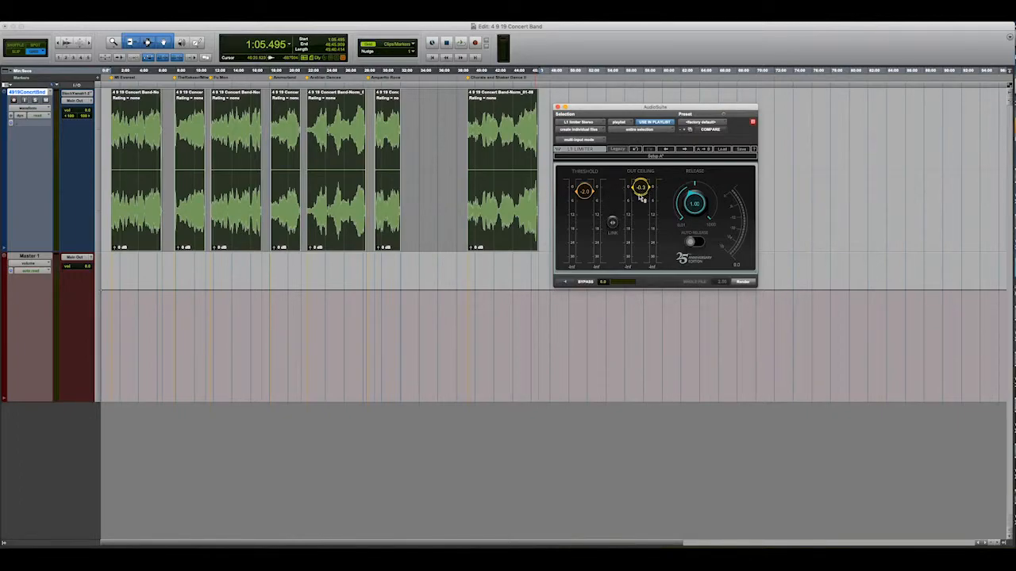
# Render the limiter on the selected clips with the create individual files option and close the plug-in.
pyautogui.click(577, 129)
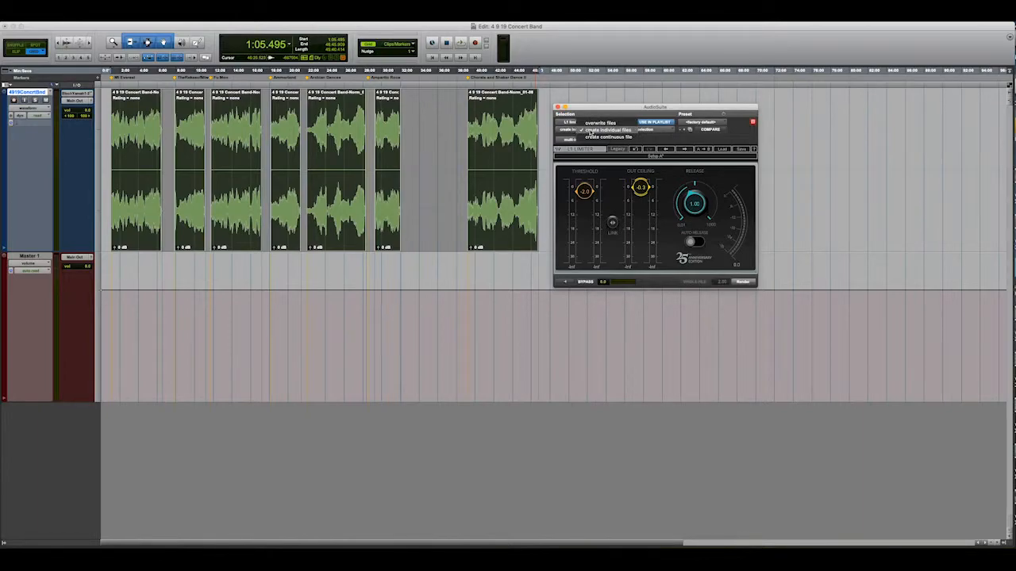
pyautogui.click(589, 130)
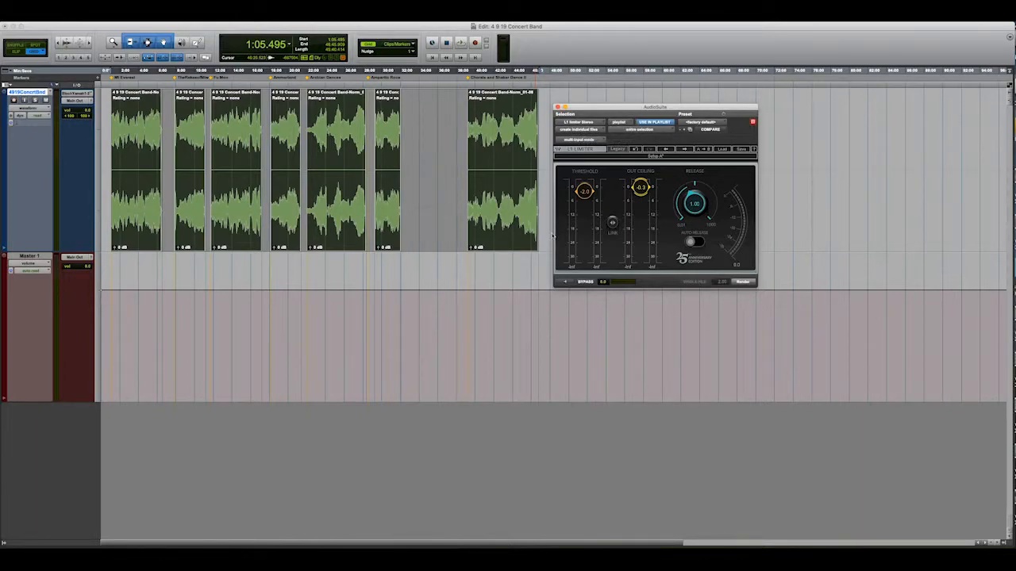
pyautogui.click(743, 282)
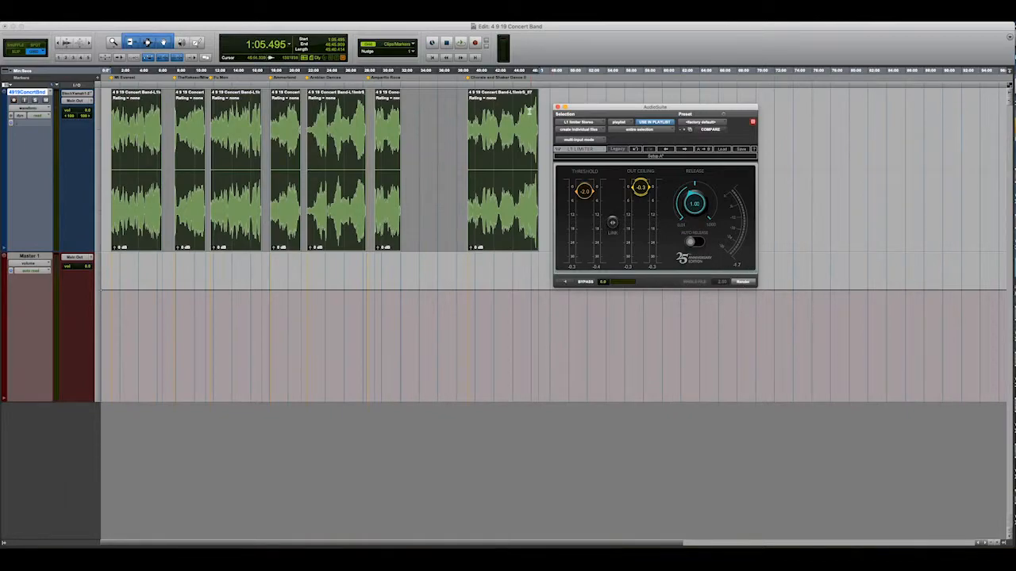
pyautogui.click(557, 107)
# Undo and redo the L1 limiter render to compare the waveforms before and after limiting.
pyautogui.click(77, 10)
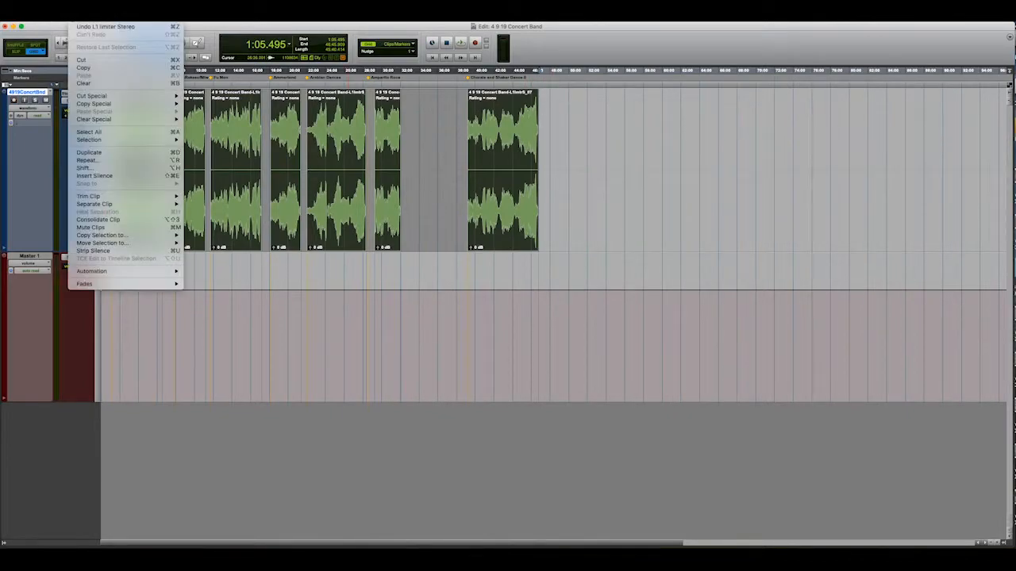
pyautogui.click(78, 30)
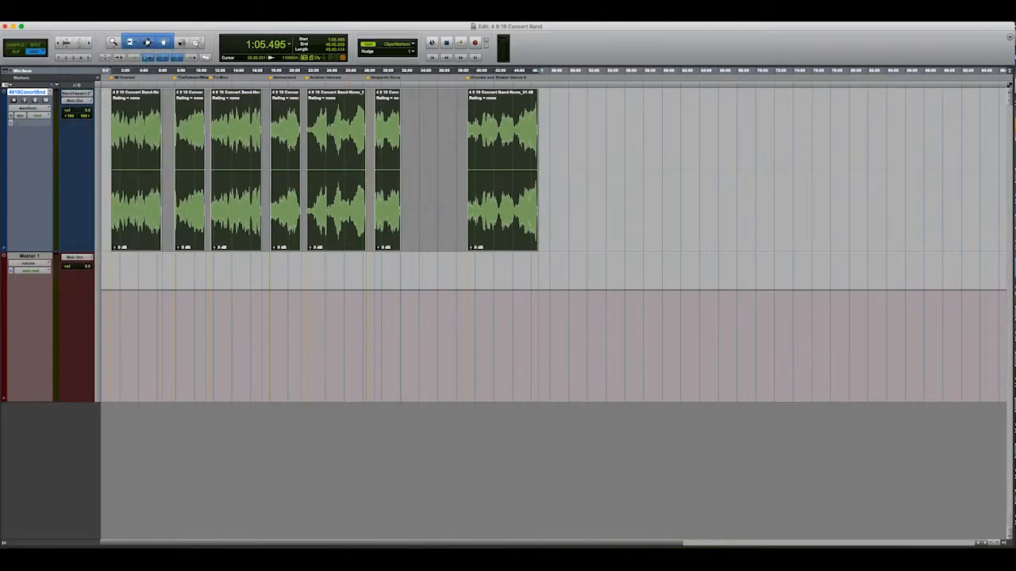
pyautogui.click(78, 9)
pyautogui.click(88, 40)
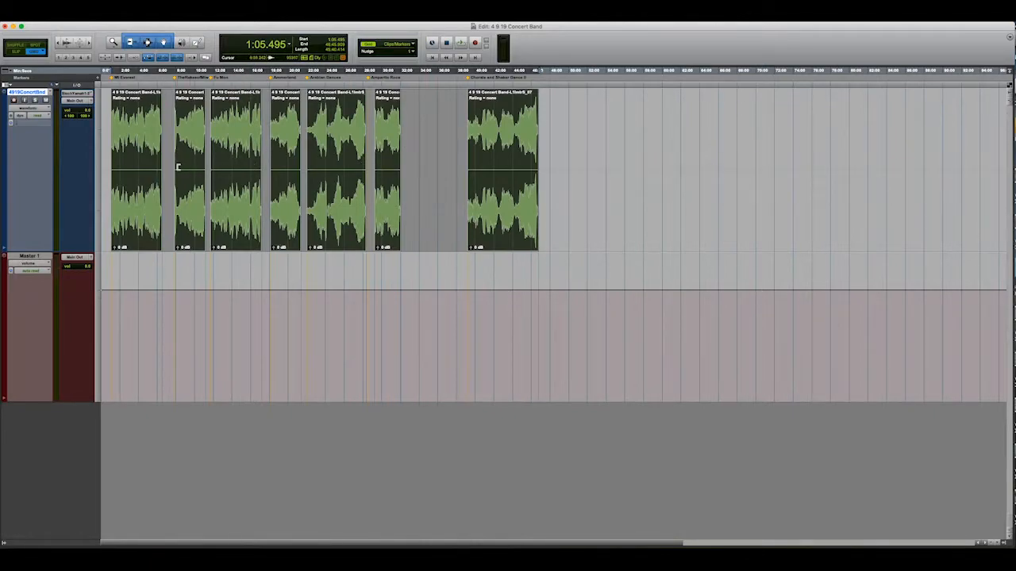
# Examine the start of the limited Mt Everest clip close up.
pyautogui.press('t')
pyautogui.press('t')
pyautogui.press('t')
pyautogui.press('t')
pyautogui.press('t')
pyautogui.press('t')
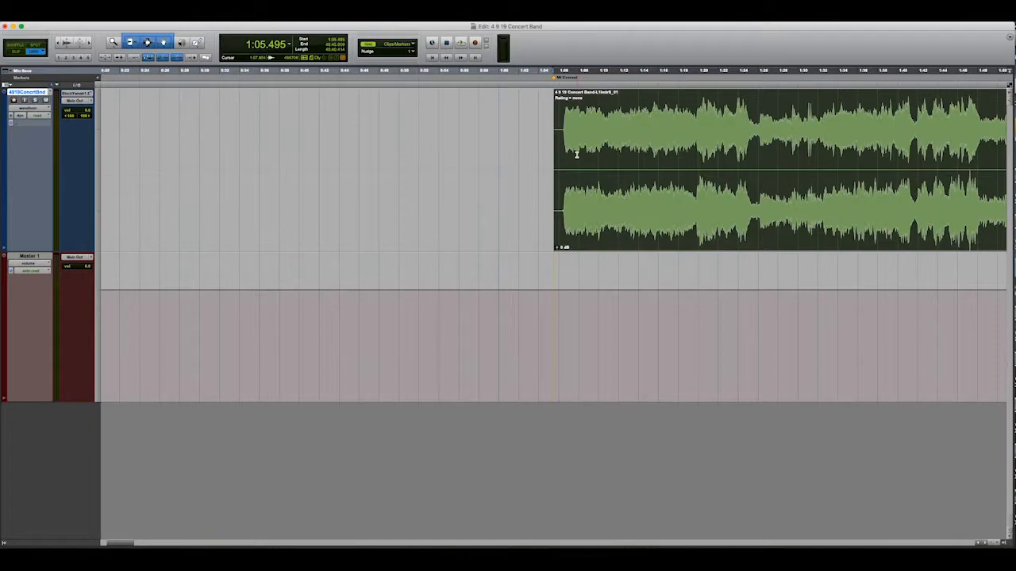
# Look up the Export Clips as Files command among the clip list options.
pyautogui.press('r')
pyautogui.press('r')
pyautogui.press('r')
pyautogui.press('r')
pyautogui.press('r')
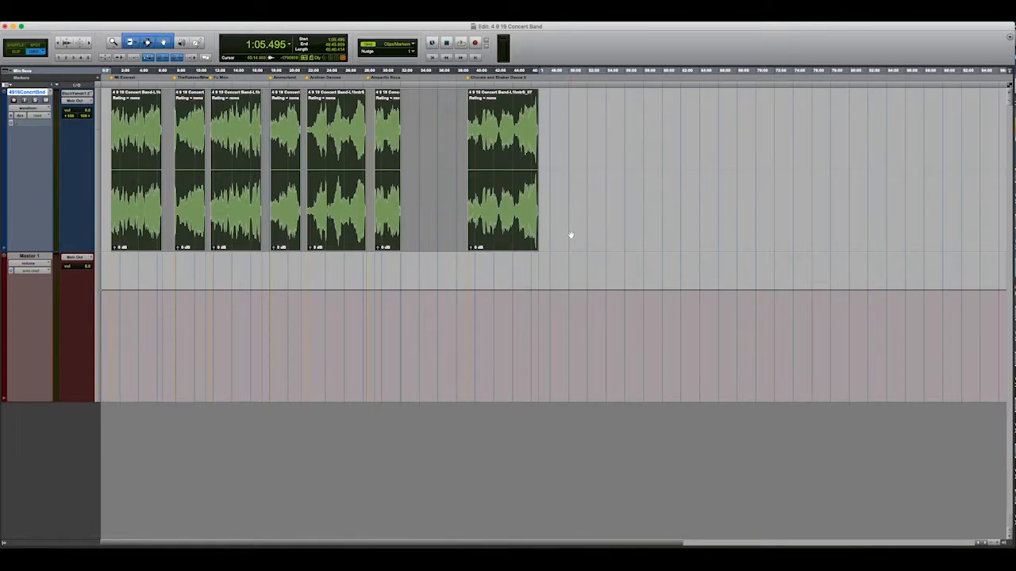
pyautogui.press('super+shift+k')
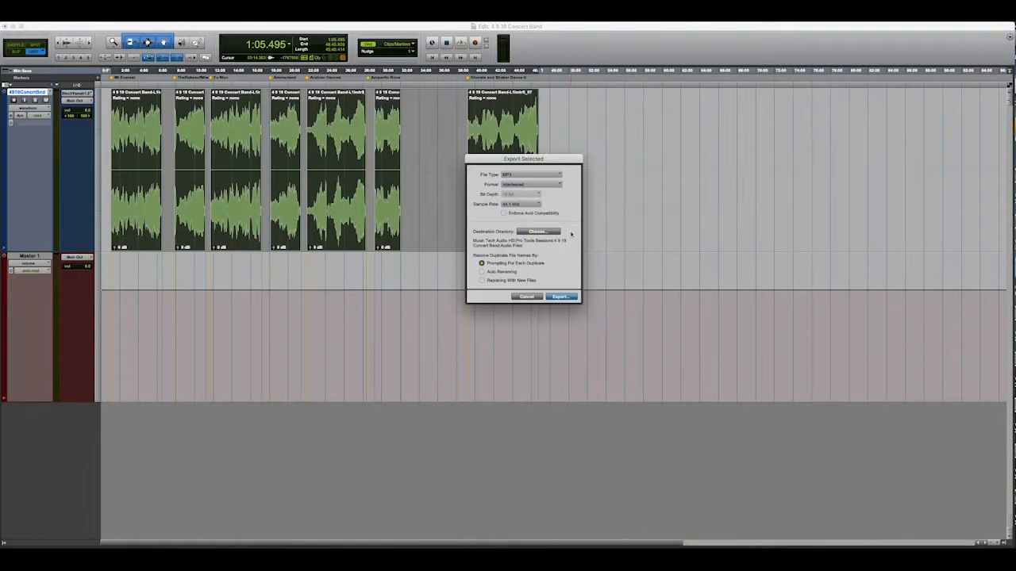
pyautogui.click(526, 296)
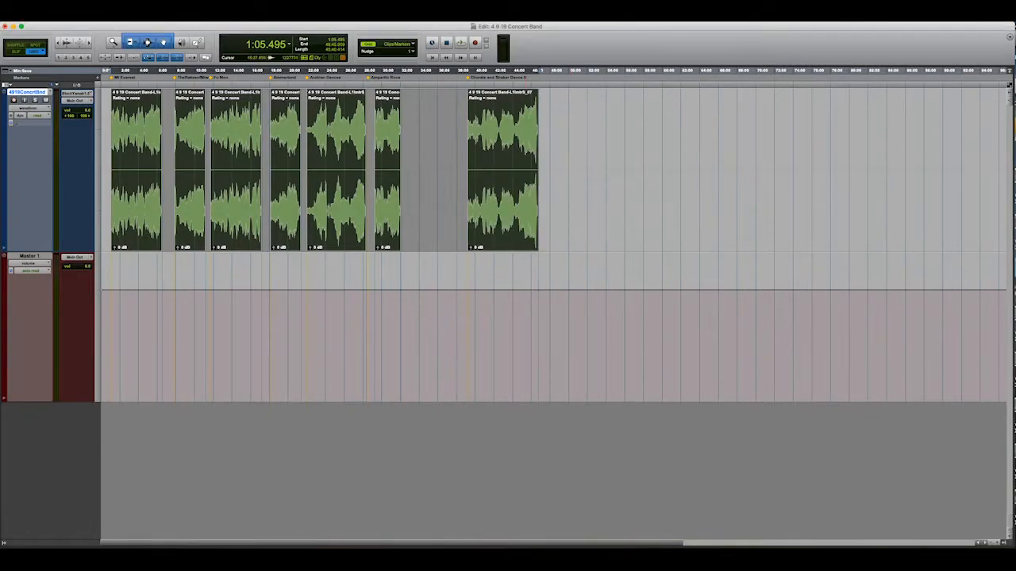
pyautogui.click(1005, 544)
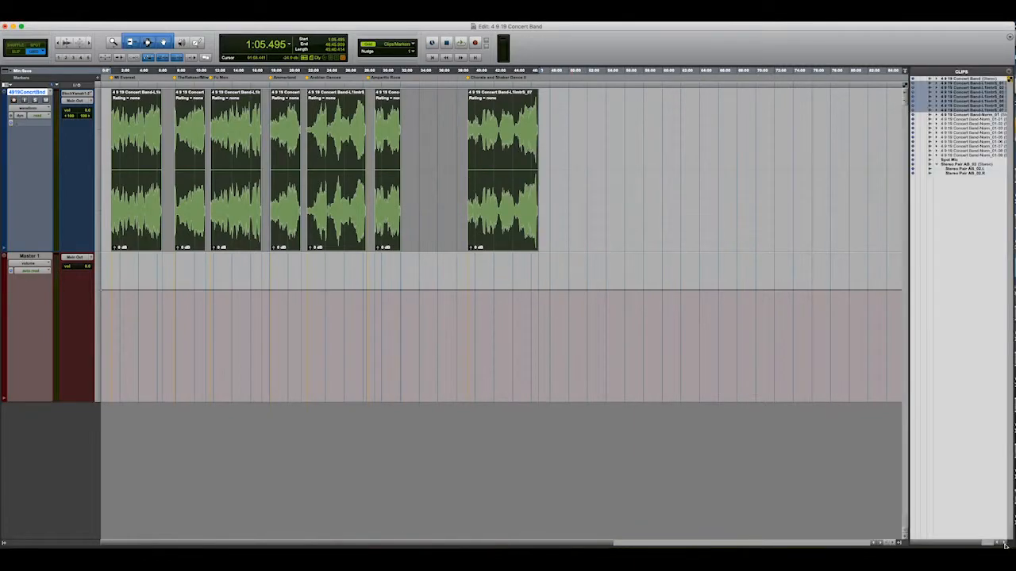
pyautogui.click(1009, 73)
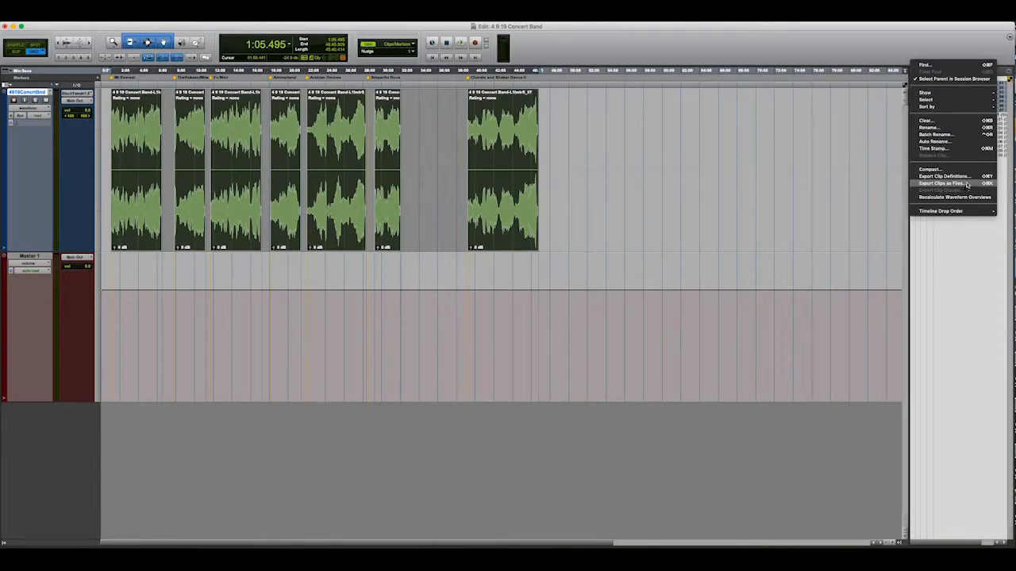
pyautogui.click(816, 48)
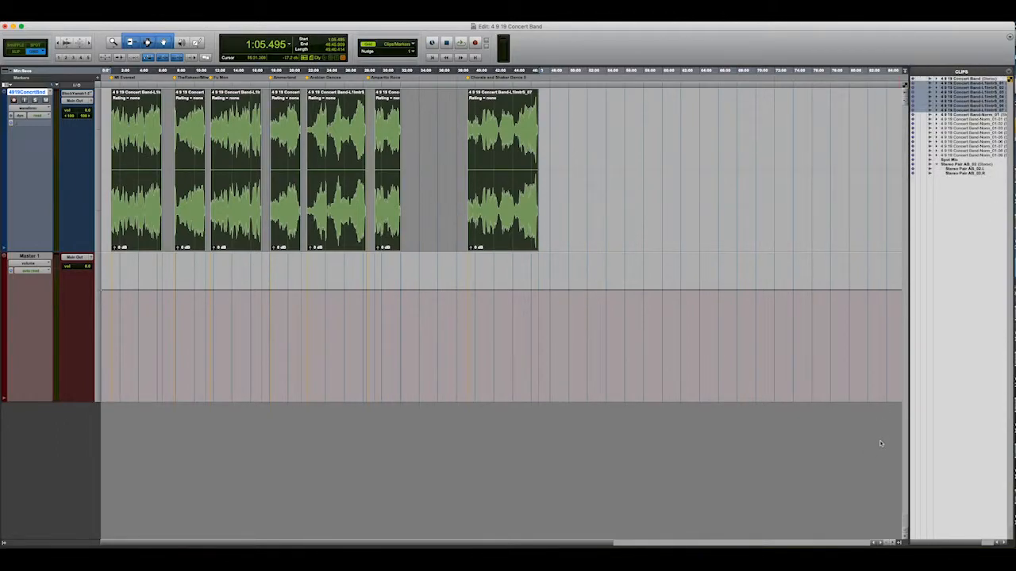
pyautogui.click(899, 543)
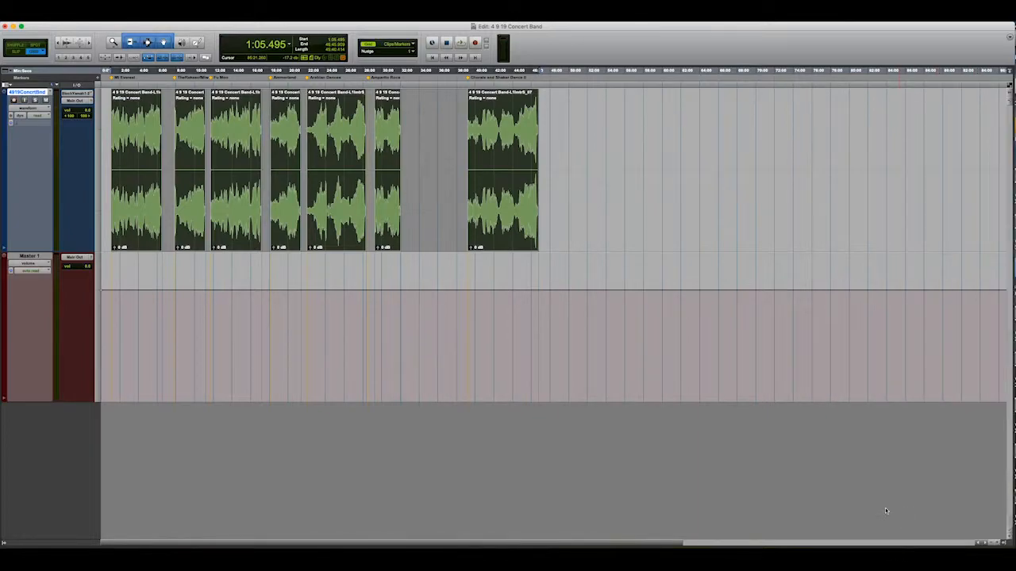
# Export the selected clips as MP3 files into a new 4 9 19 Concert Band folder inside Google Drive's WVU Music Faculty mp3 access folder.
pyautogui.press('super+shift+k')
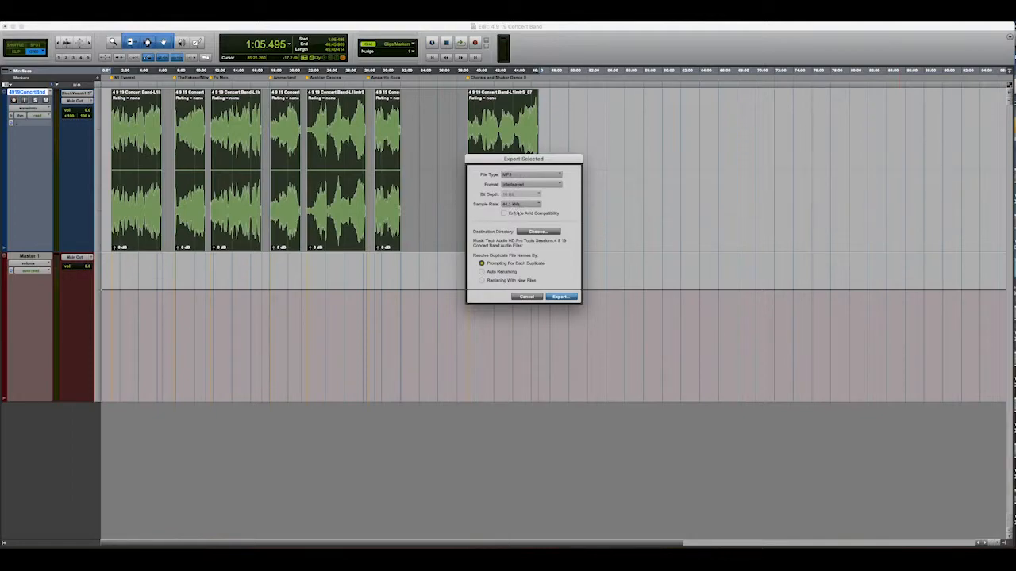
pyautogui.click(534, 231)
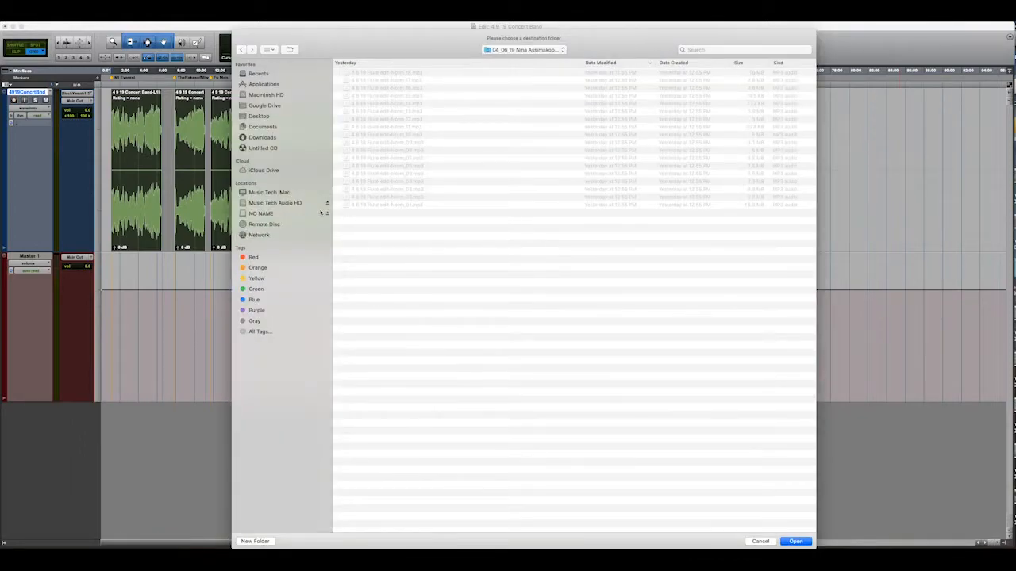
pyautogui.click(263, 107)
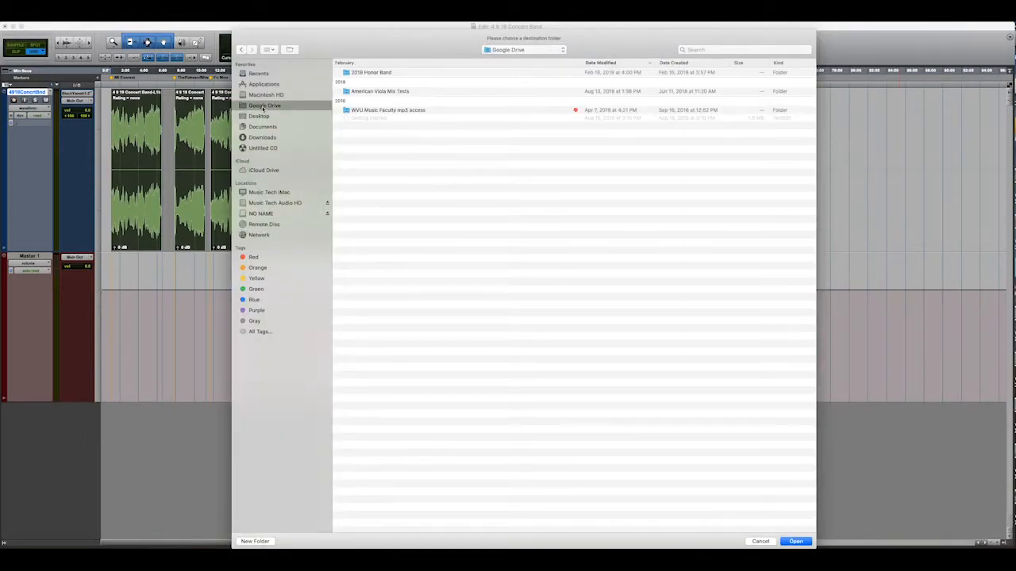
pyautogui.doubleClick(369, 111)
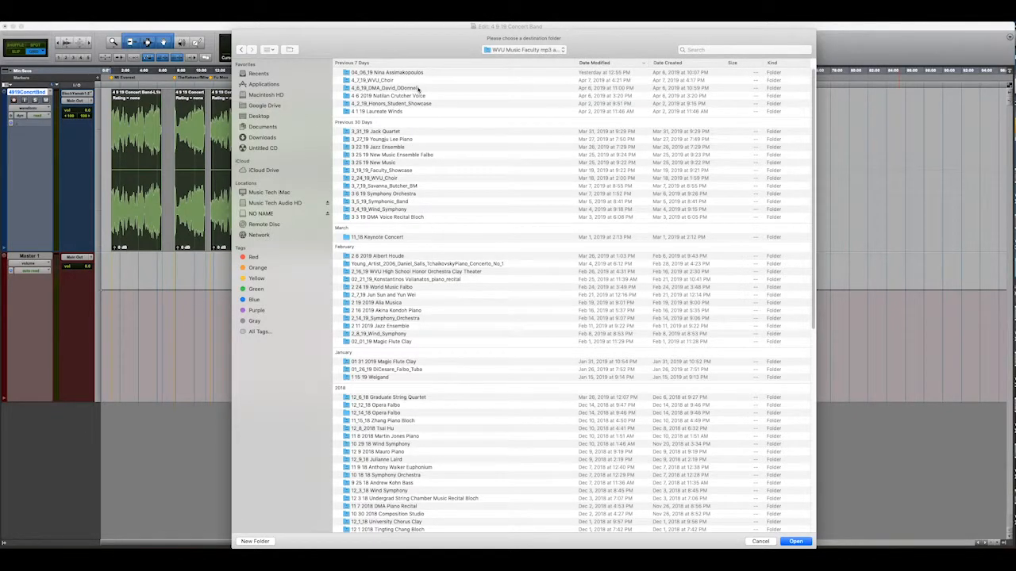
pyautogui.click(263, 542)
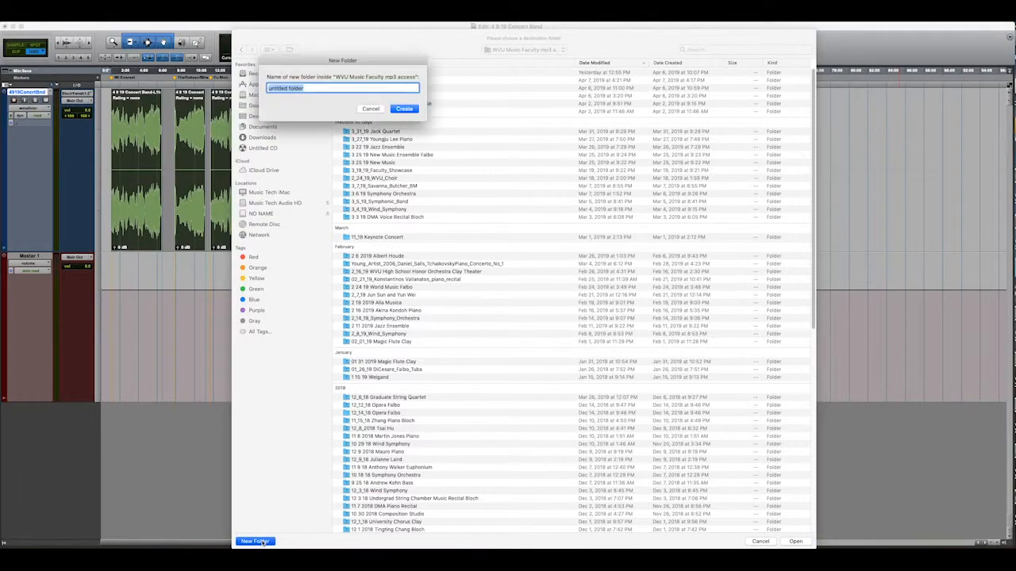
pyautogui.write('4 9 19 Concert Band')
pyautogui.press('Return')
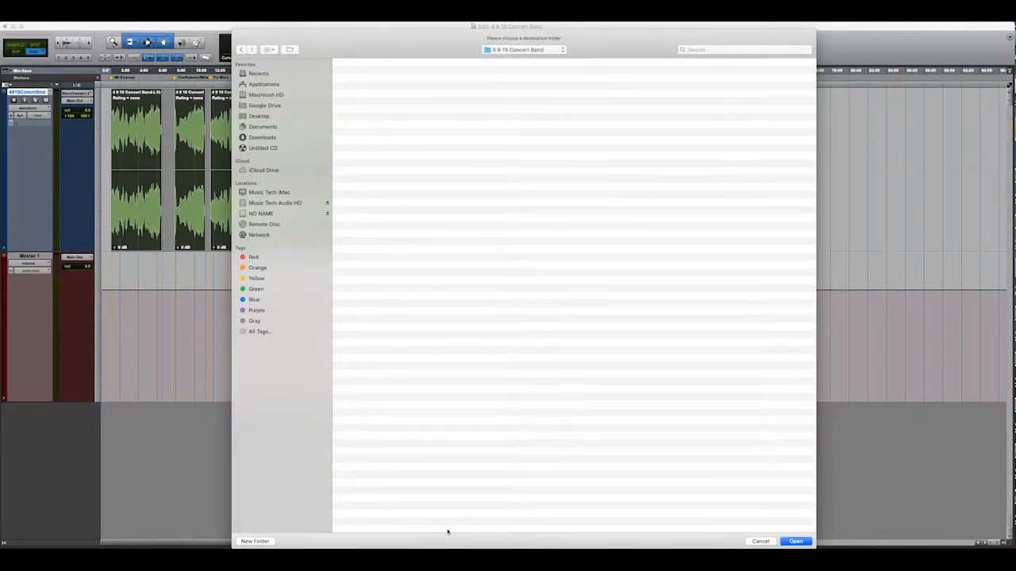
pyautogui.click(794, 541)
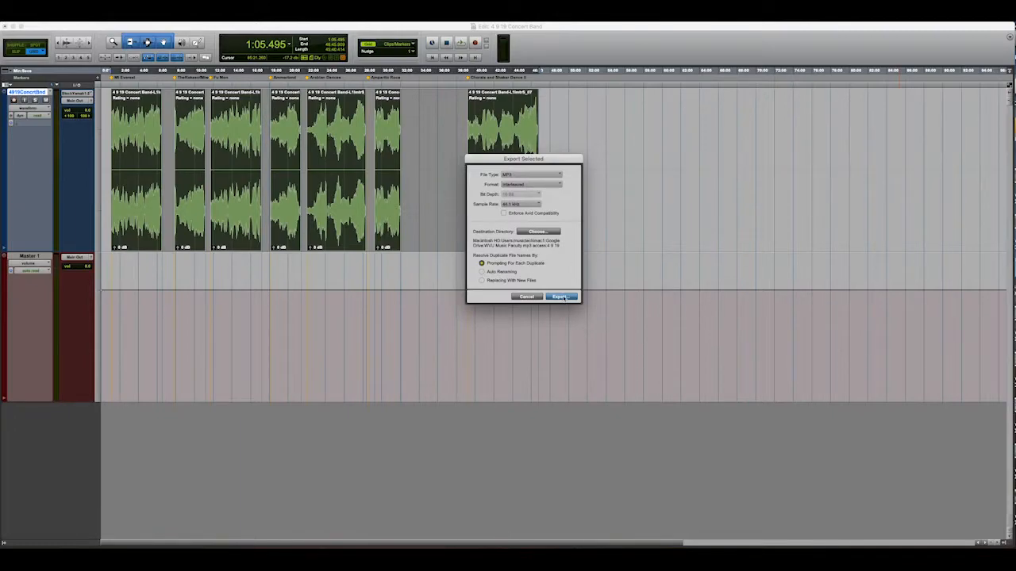
pyautogui.click(561, 297)
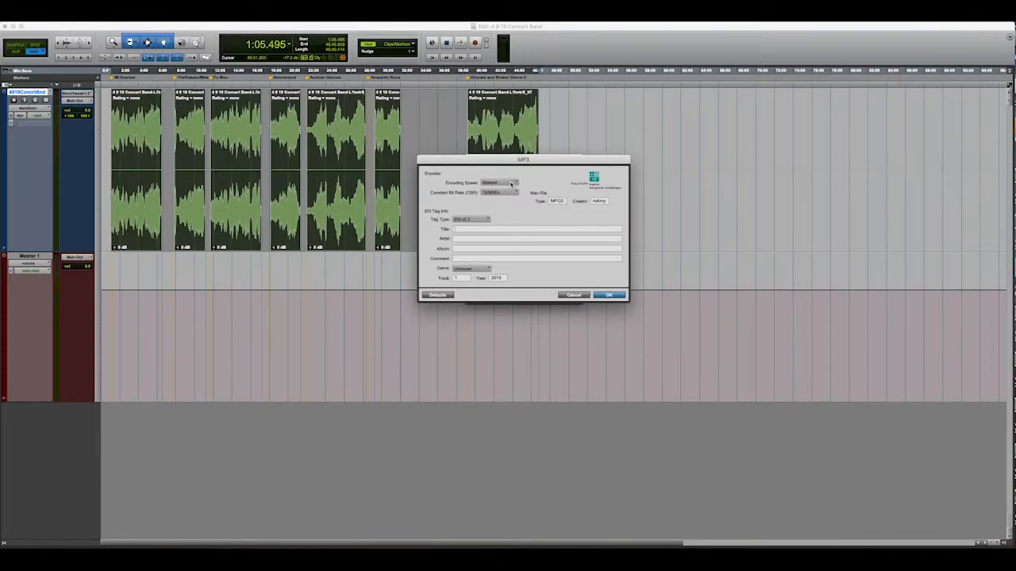
pyautogui.click(609, 295)
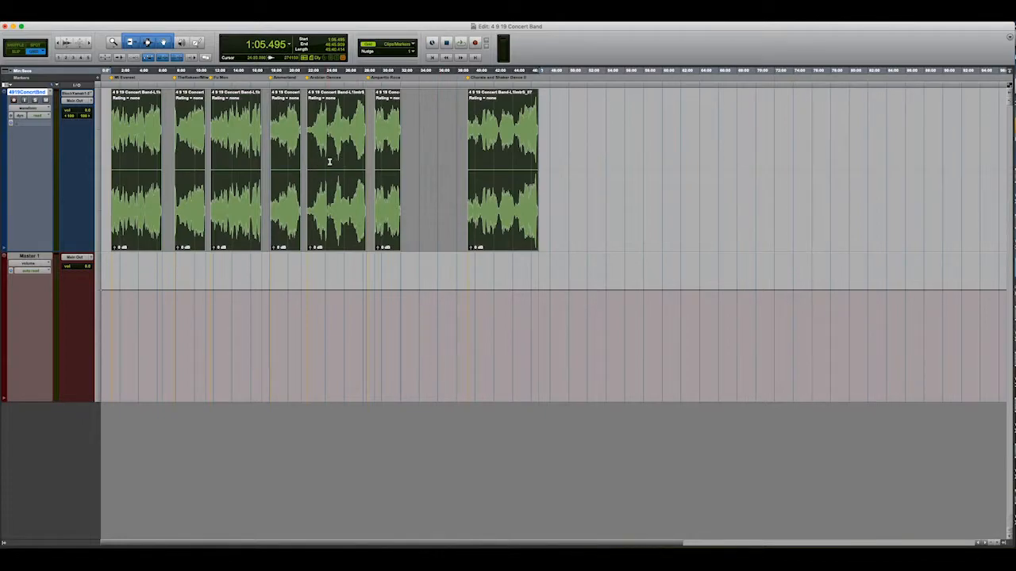
# Set up another export of the selected clips with file type WAV and bit depth 16 Bit.
pyautogui.press('super+shift+k')
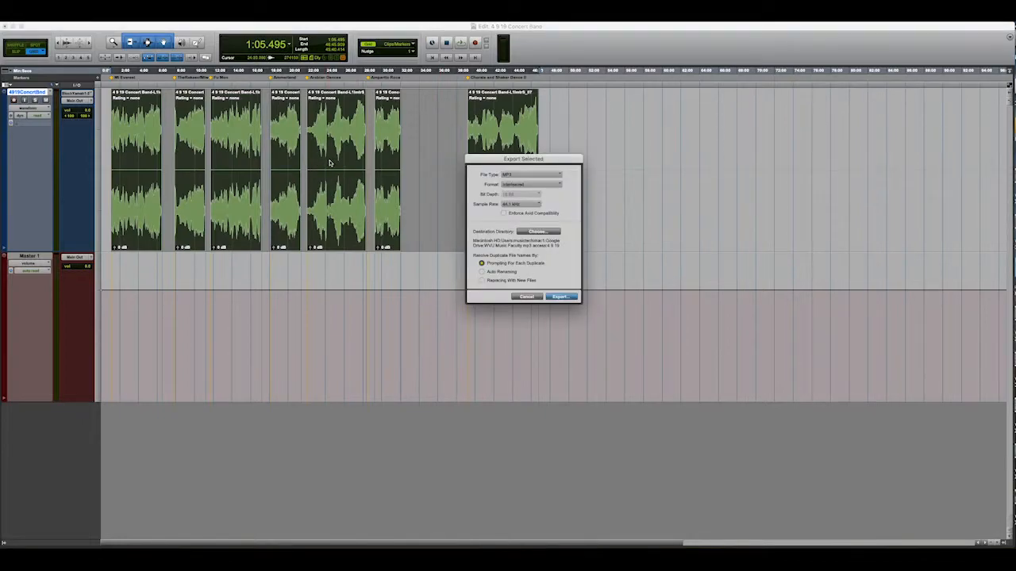
pyautogui.click(505, 175)
pyautogui.click(517, 162)
pyautogui.click(510, 194)
pyautogui.click(515, 190)
# Export the WAV files into a new 4 9 19 Concert Band folder inside Exported Files for CD Burning on Music Tech Audio HD.
pyautogui.click(542, 232)
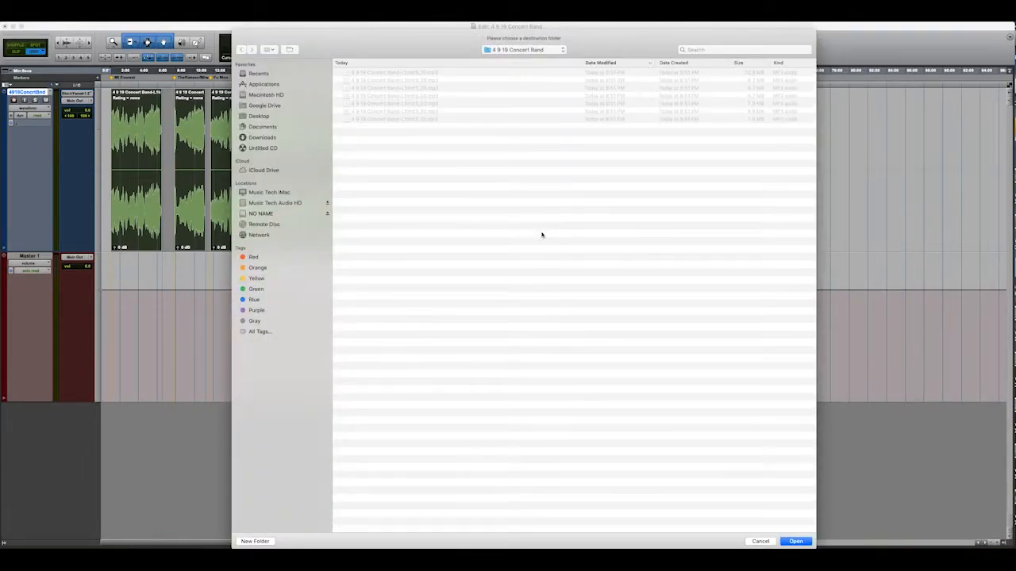
pyautogui.click(280, 203)
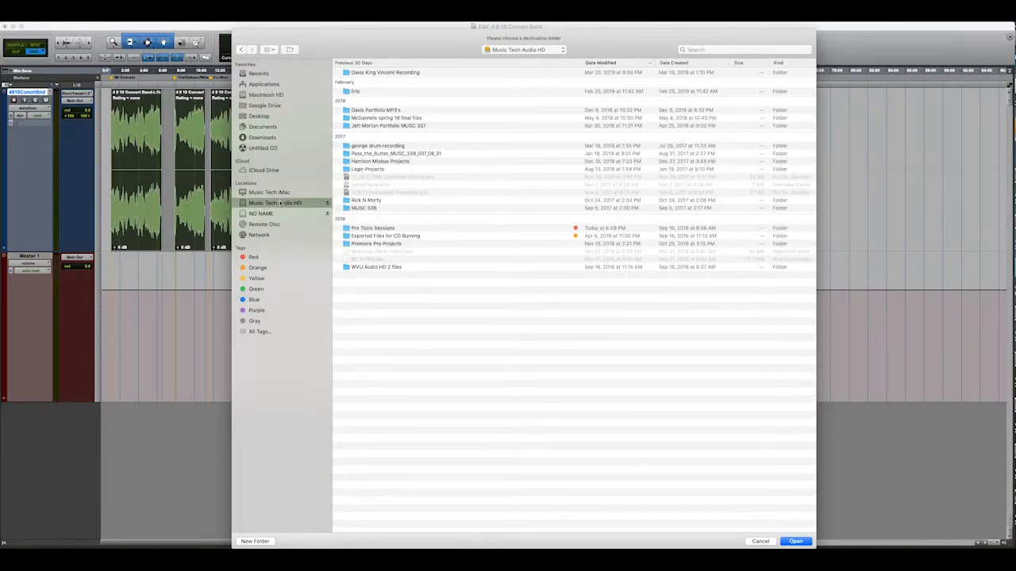
pyautogui.click(412, 236)
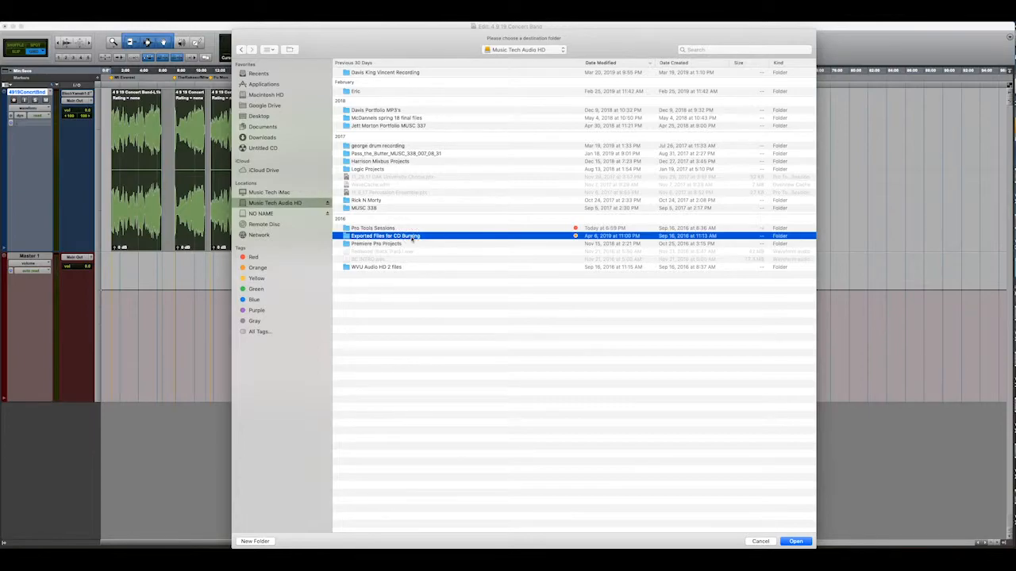
pyautogui.doubleClick(412, 236)
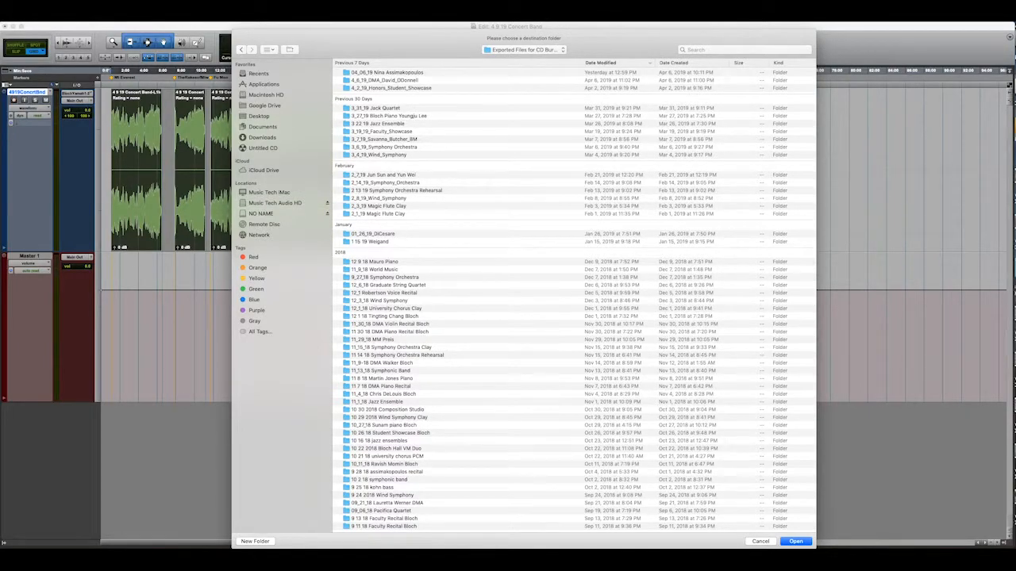
pyautogui.click(255, 541)
pyautogui.write('4 9 19')
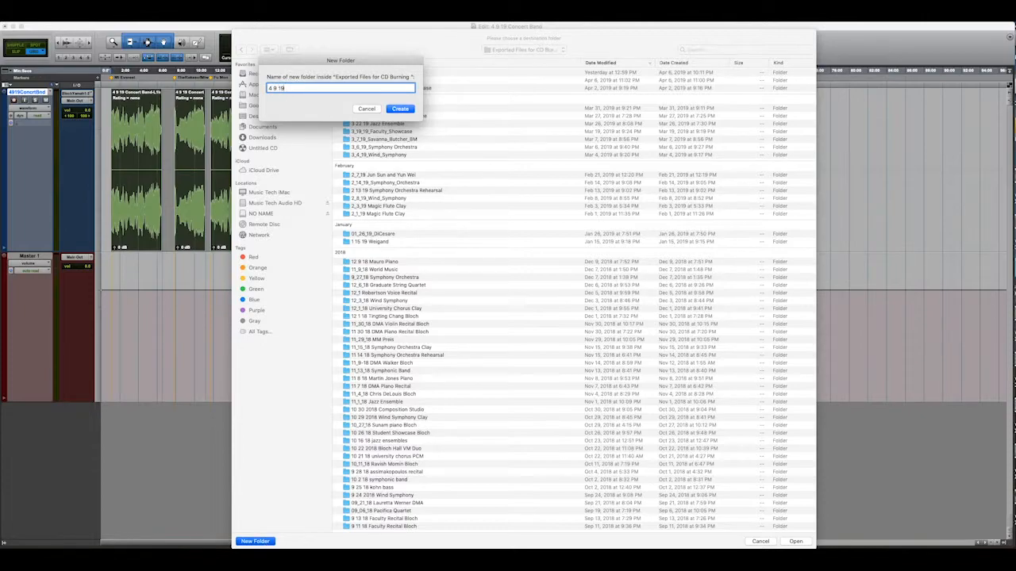
pyautogui.write(' Concert Band')
pyautogui.press('Return')
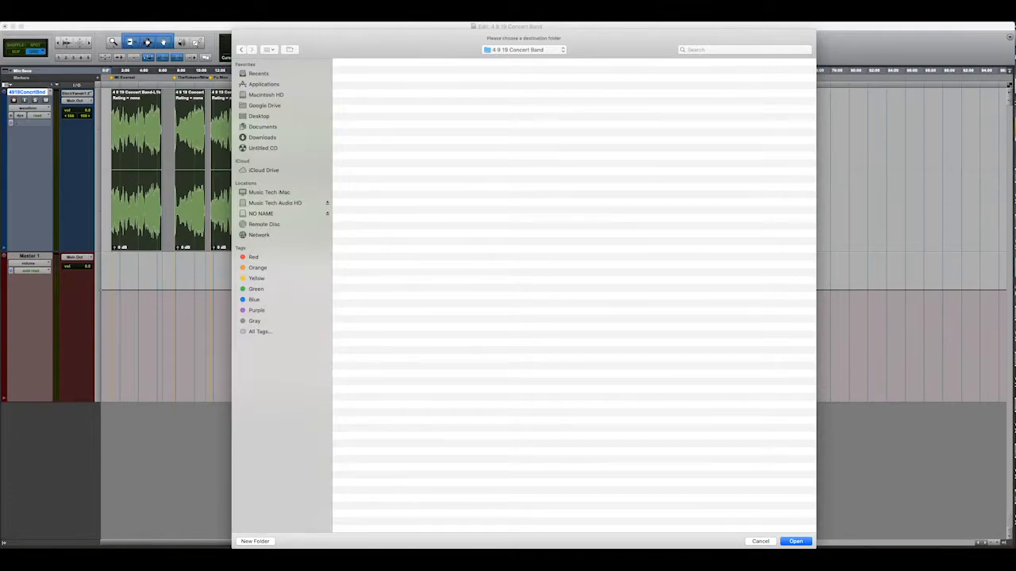
pyautogui.click(794, 542)
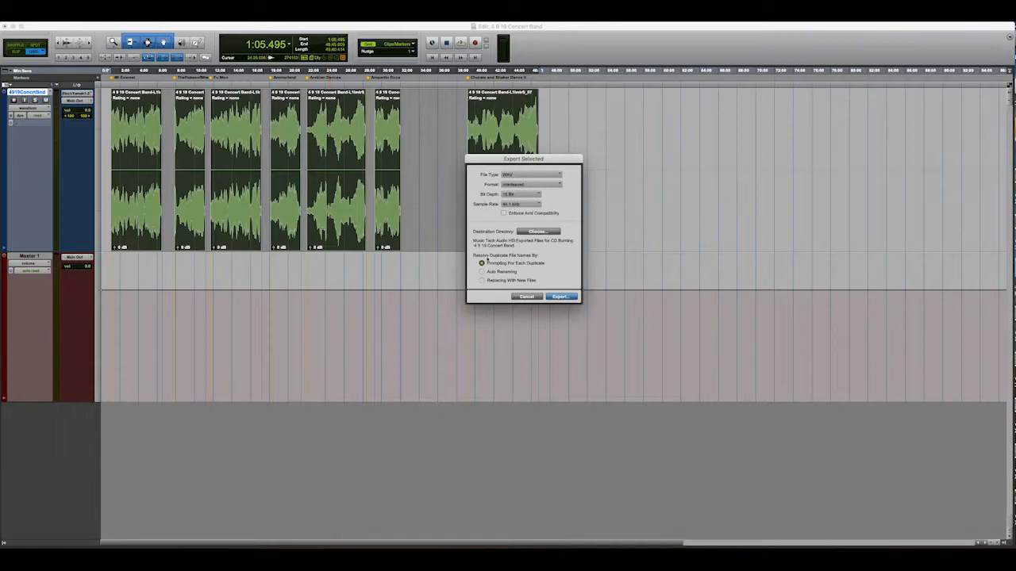
pyautogui.click(562, 297)
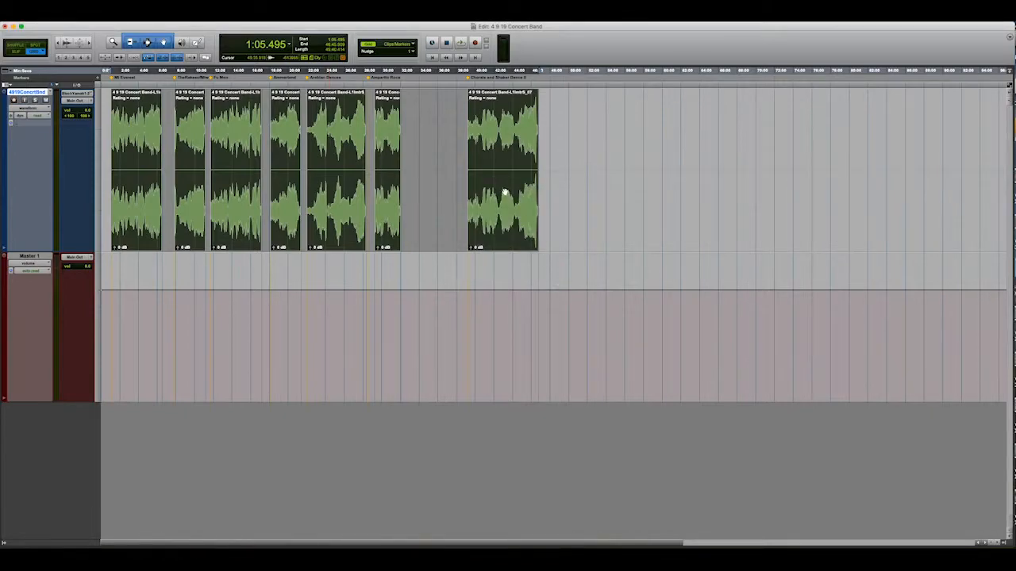
# Save the concert band session.
pyautogui.click(62, 16)
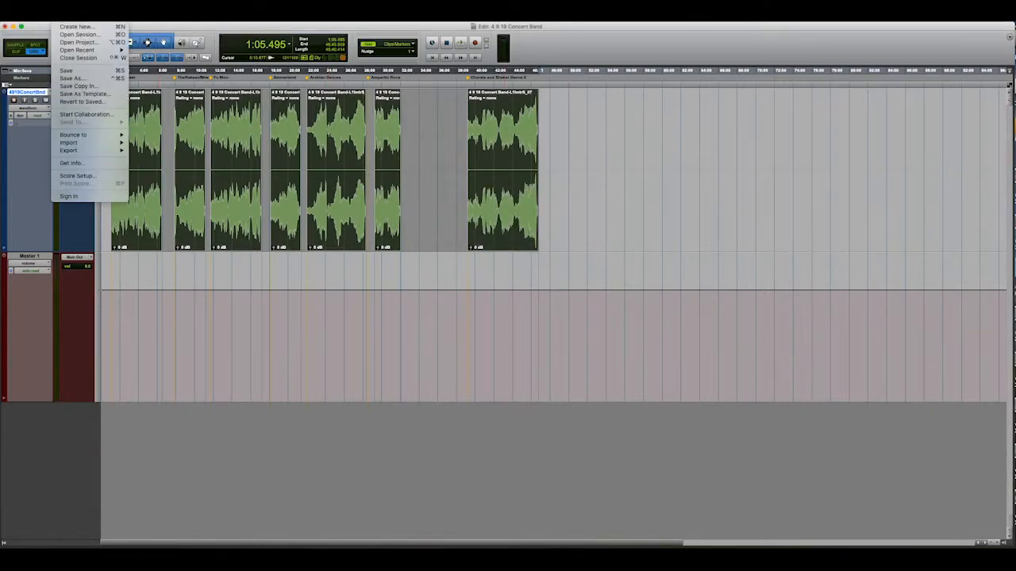
pyautogui.click(64, 71)
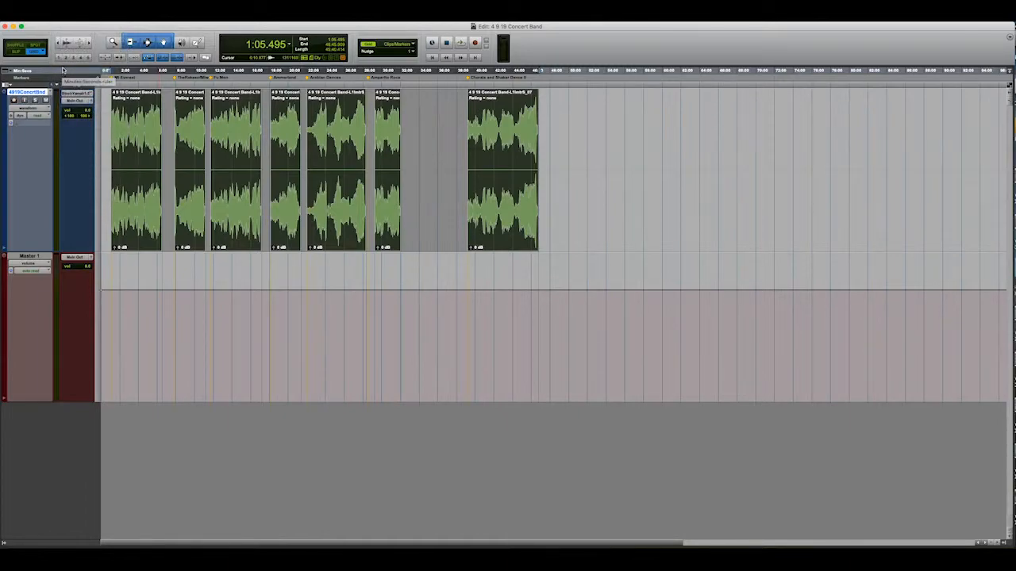
# Switch to Adobe Audition and create an empty CD layout in the CD Editor.
pyautogui.click(62, 16)
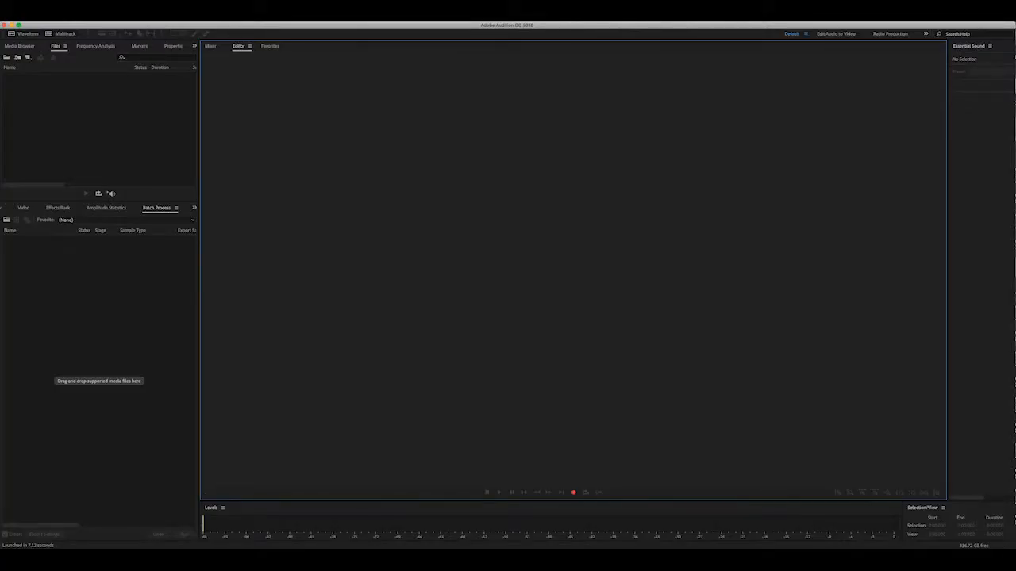
pyautogui.click(230, 18)
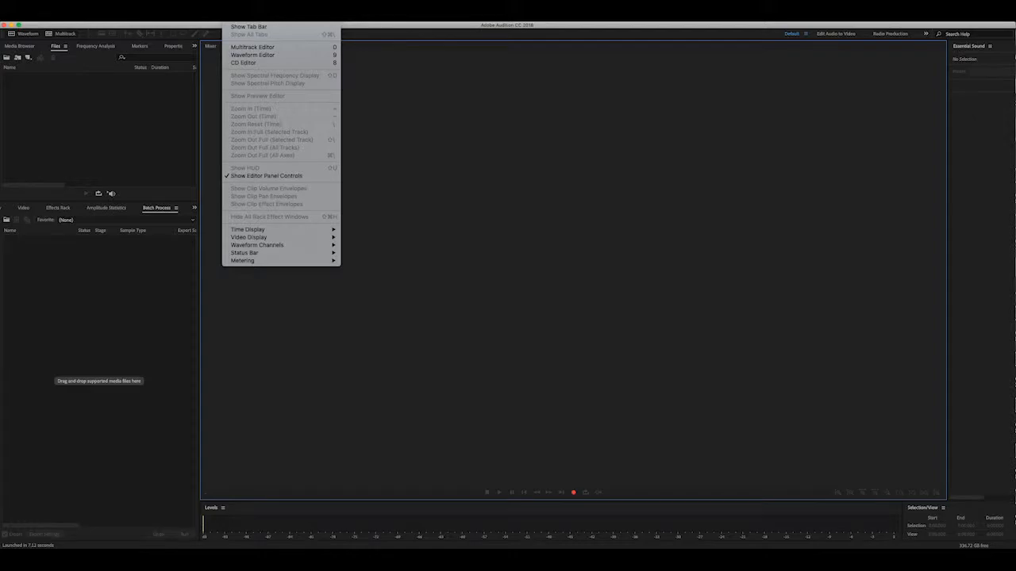
pyautogui.click(248, 63)
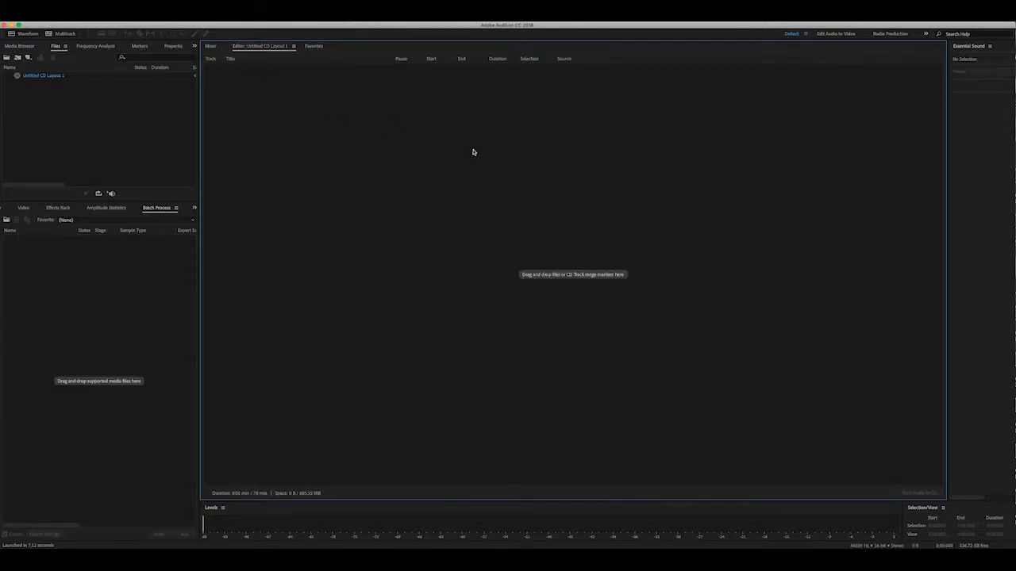
# Insert all seven WAV files from the 4 9 19 Concert Band folder in Exported Files for CD Burning into the CD layout.
pyautogui.rightClick(478, 222)
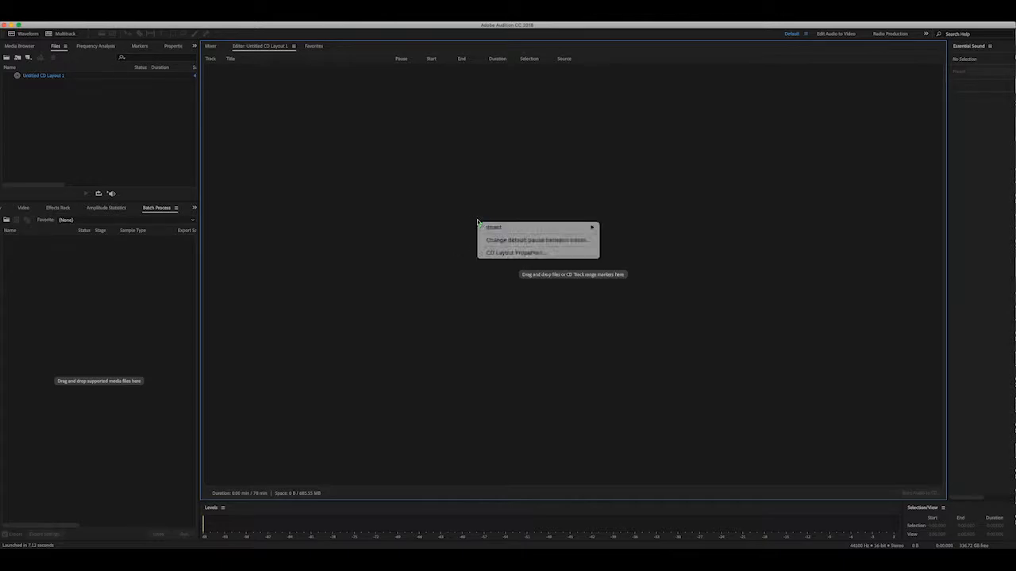
pyautogui.moveTo(484, 228)
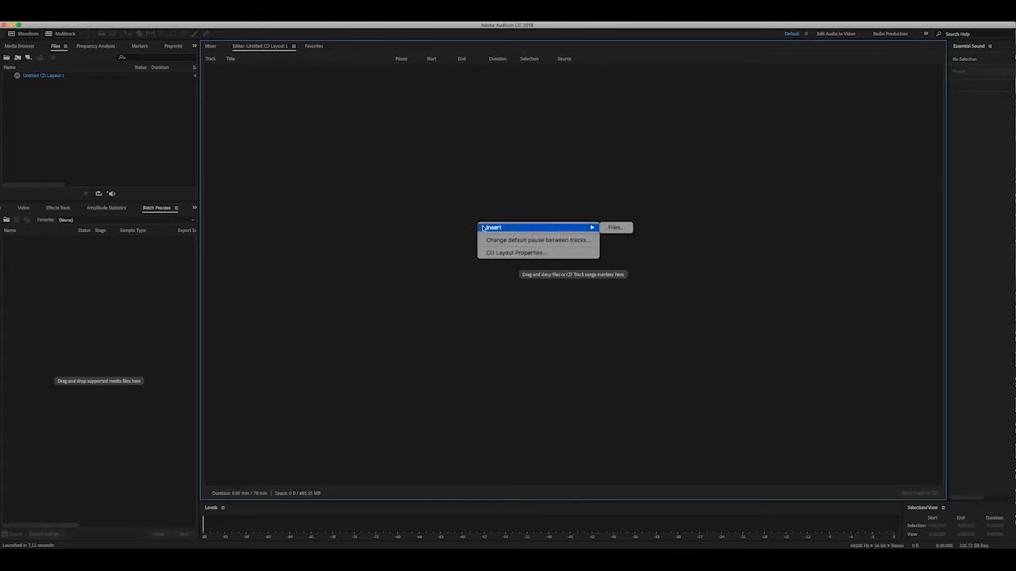
pyautogui.click(623, 227)
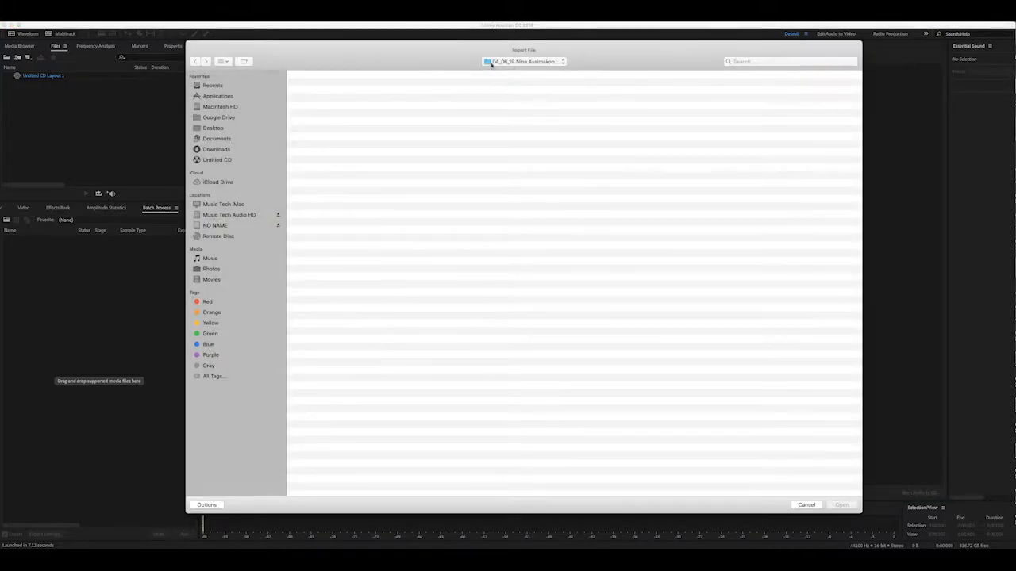
pyautogui.click(492, 63)
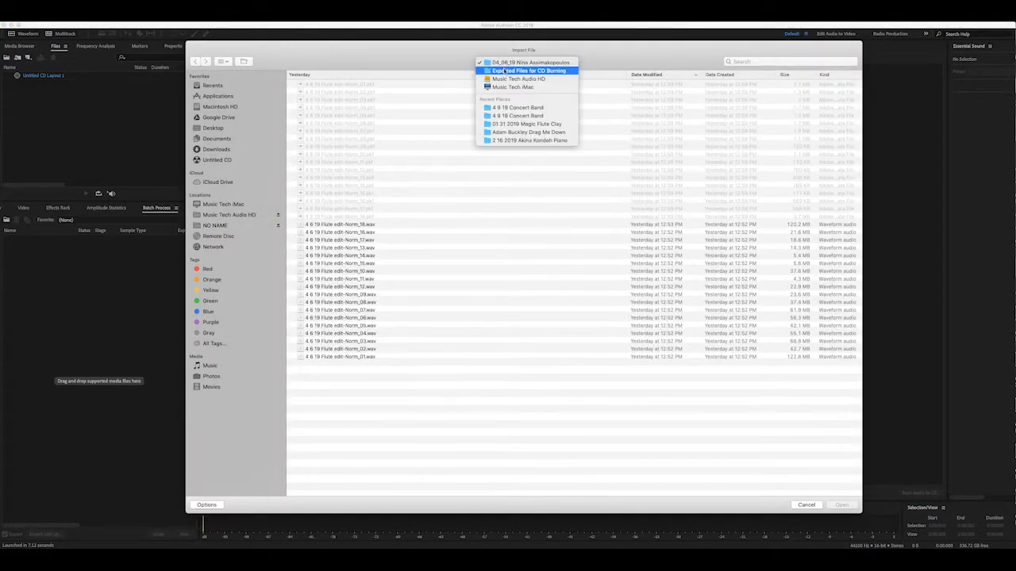
pyautogui.click(502, 63)
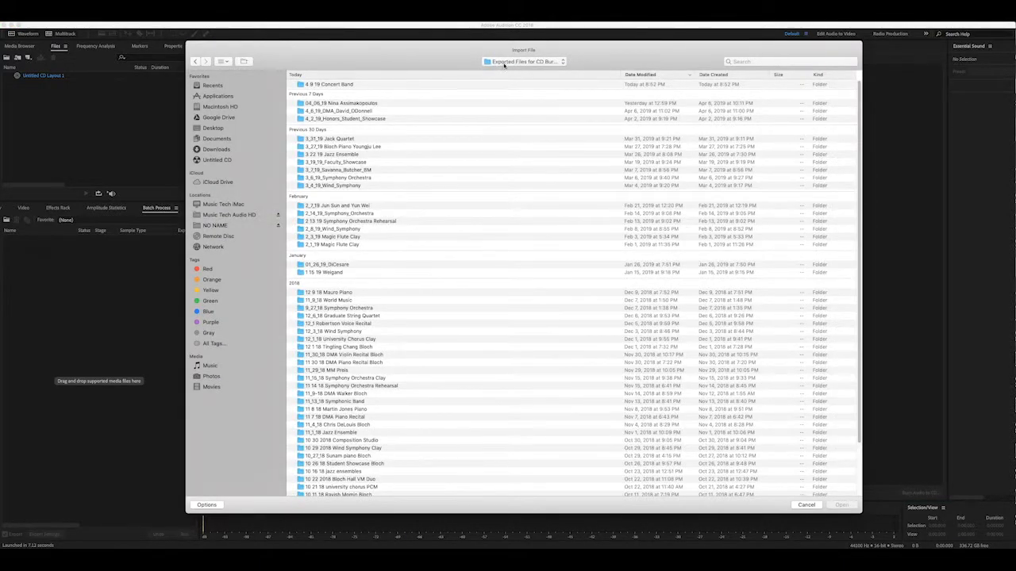
pyautogui.click(508, 63)
pyautogui.click(529, 63)
pyautogui.doubleClick(323, 84)
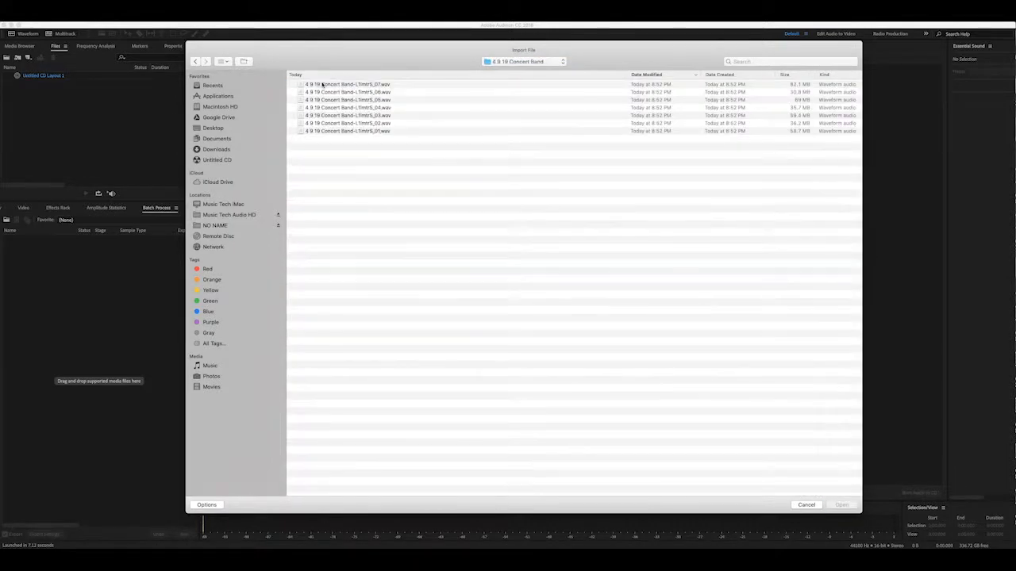
pyautogui.click(370, 132)
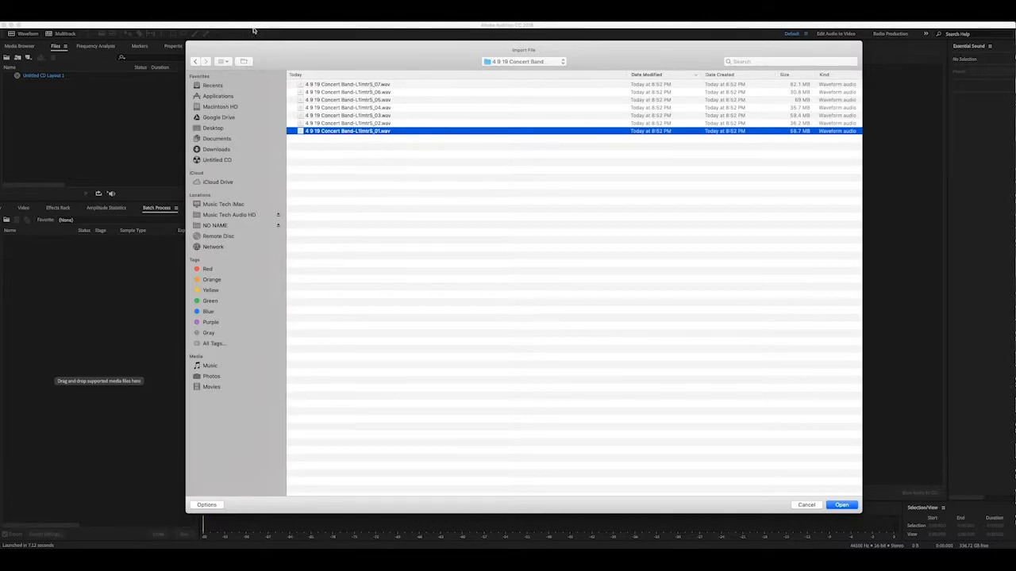
pyautogui.keyDown('shift'); pyautogui.click(352, 86); pyautogui.keyUp('shift')
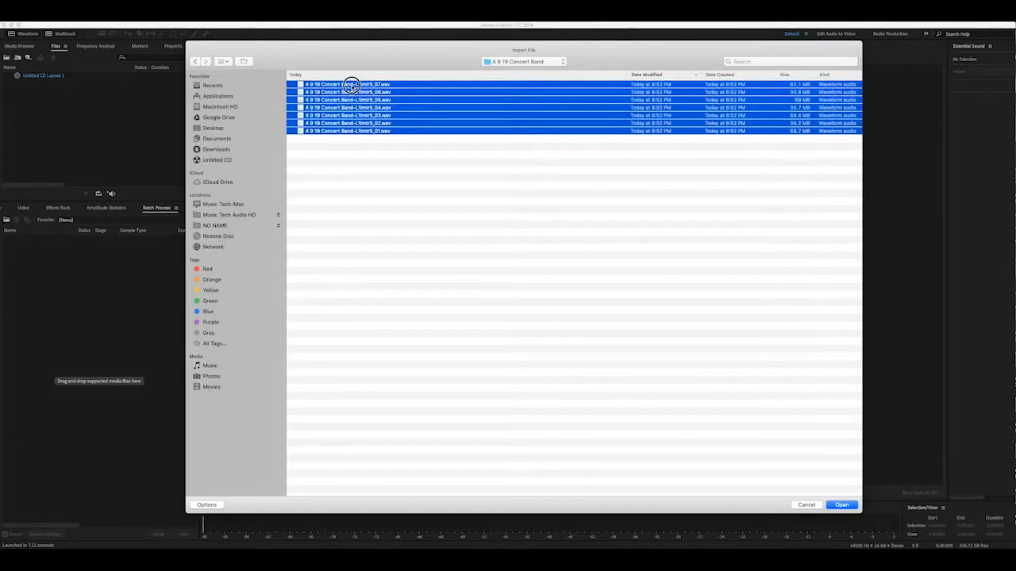
pyautogui.click(841, 505)
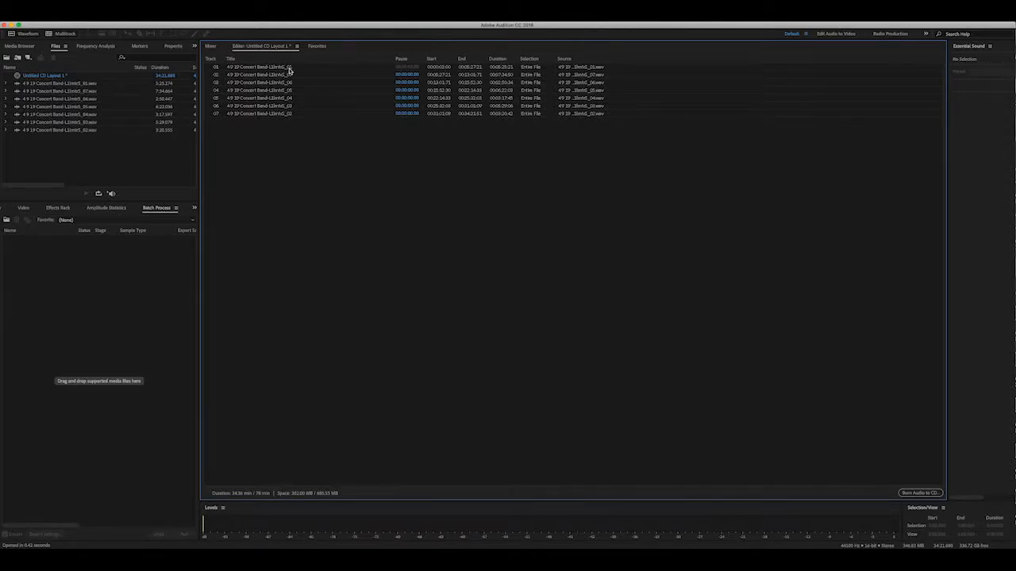
# Reorder the CD layout tracks so the Concert Band files run in sequence from 01 to 07.
pyautogui.moveTo(276, 116); pyautogui.dragTo(277, 74)
pyautogui.moveTo(279, 114)
pyautogui.mouseDown()
pyautogui.moveTo(281, 85)
pyautogui.moveTo(277, 114)
pyautogui.moveTo(285, 101)
pyautogui.mouseUp()
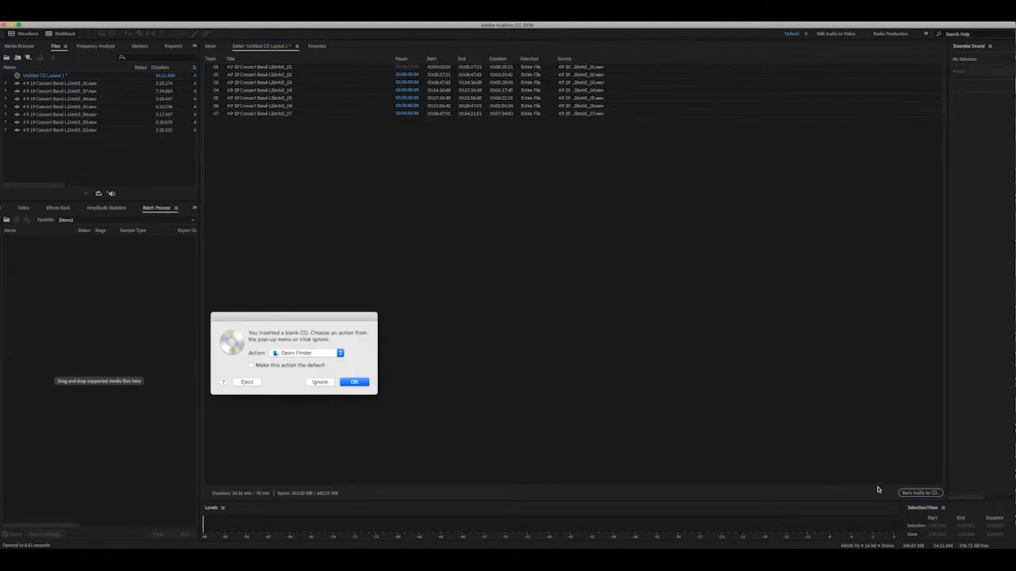
# Ignore the system's action prompt for the inserted blank CD.
pyautogui.moveTo(291, 325); pyautogui.dragTo(316, 314)
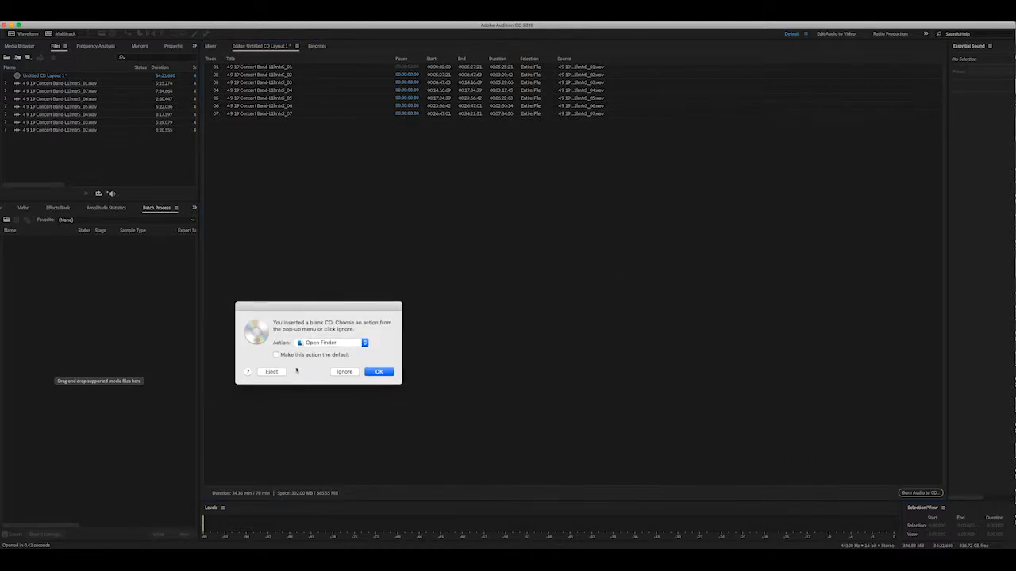
pyautogui.click(310, 355)
pyautogui.click(343, 372)
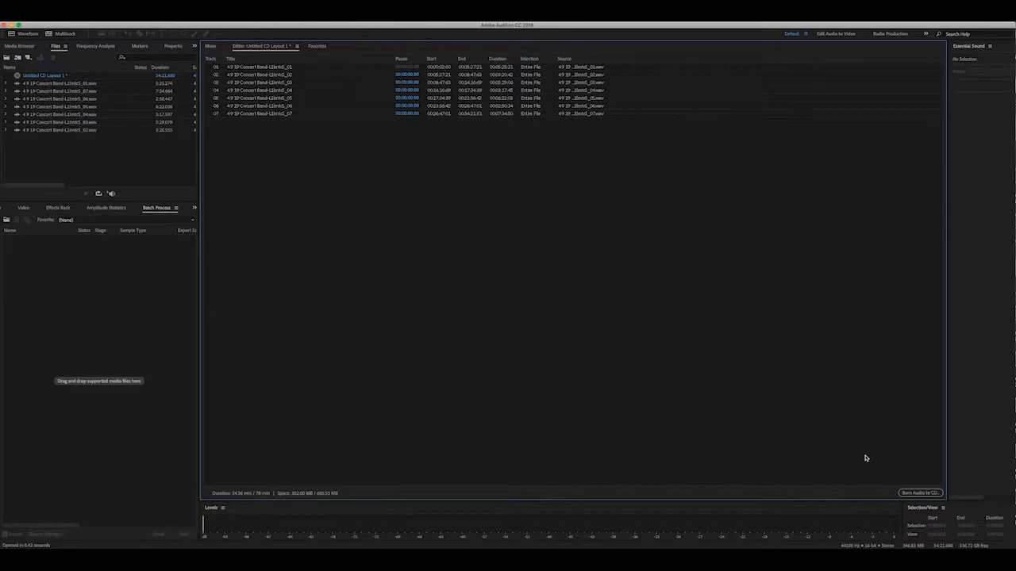
pyautogui.click(911, 493)
pyautogui.rightClick(285, 97)
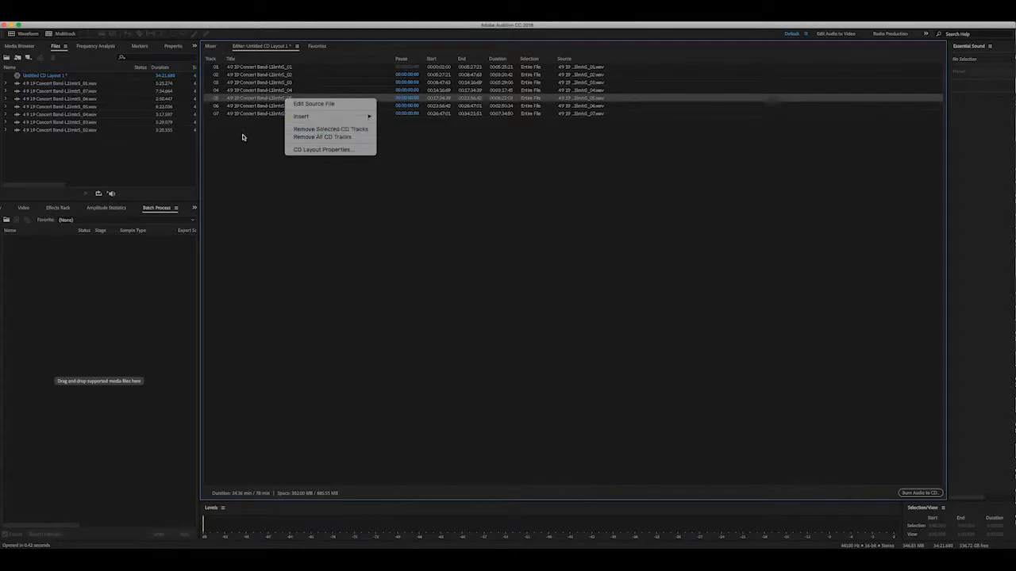
pyautogui.click(272, 140)
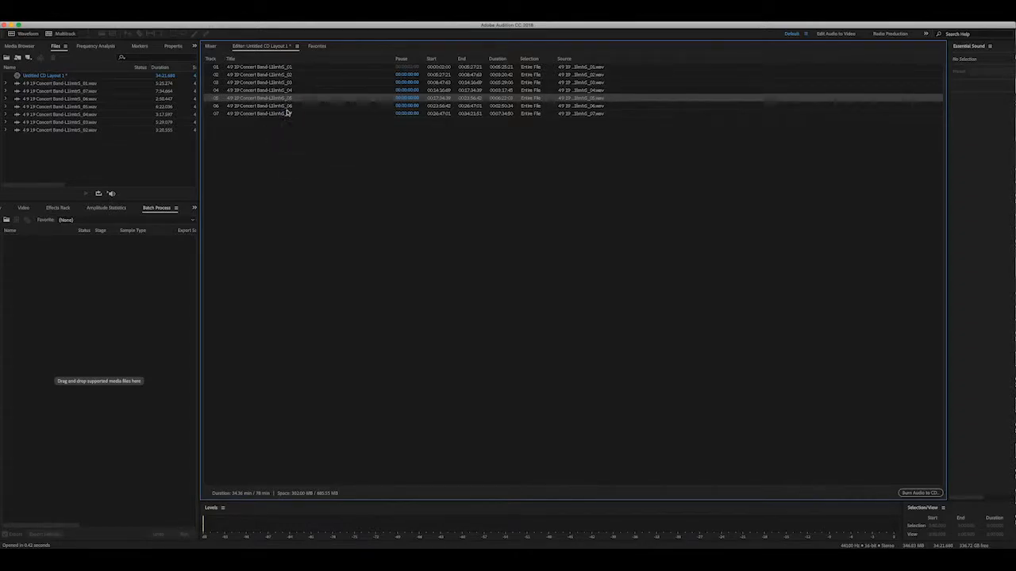
pyautogui.click(297, 152)
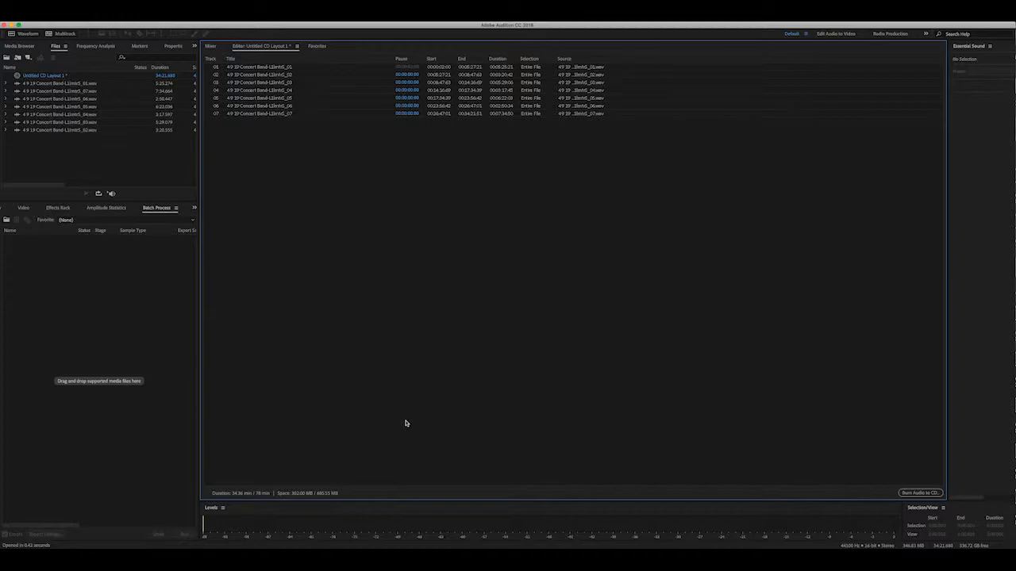
# Burn one audio CD on the HL-DT-ST BD-RE drive in Write mode at 48x, verifying it and ejecting it when complete.
pyautogui.click(919, 493)
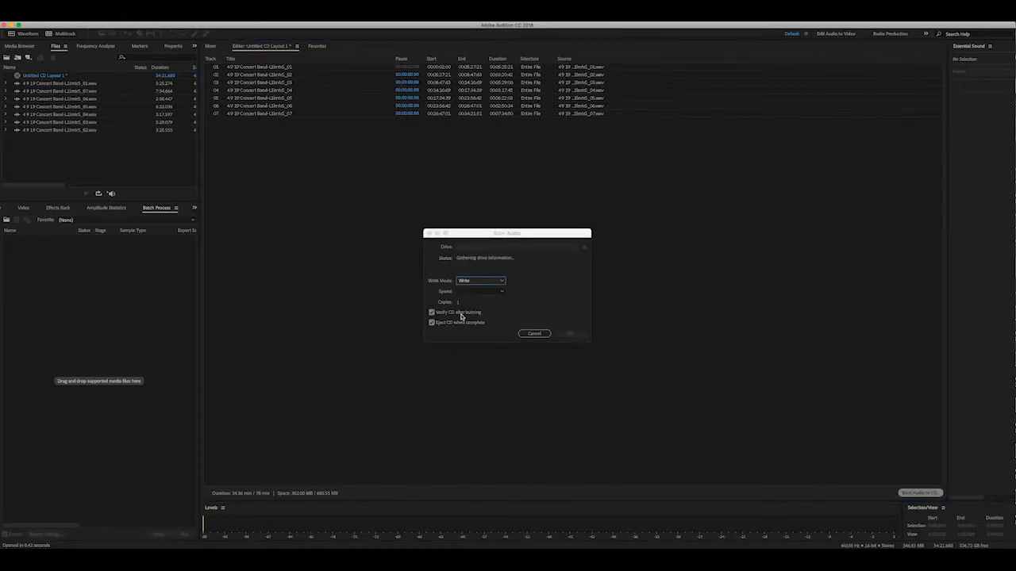
pyautogui.click(492, 247)
pyautogui.click(500, 255)
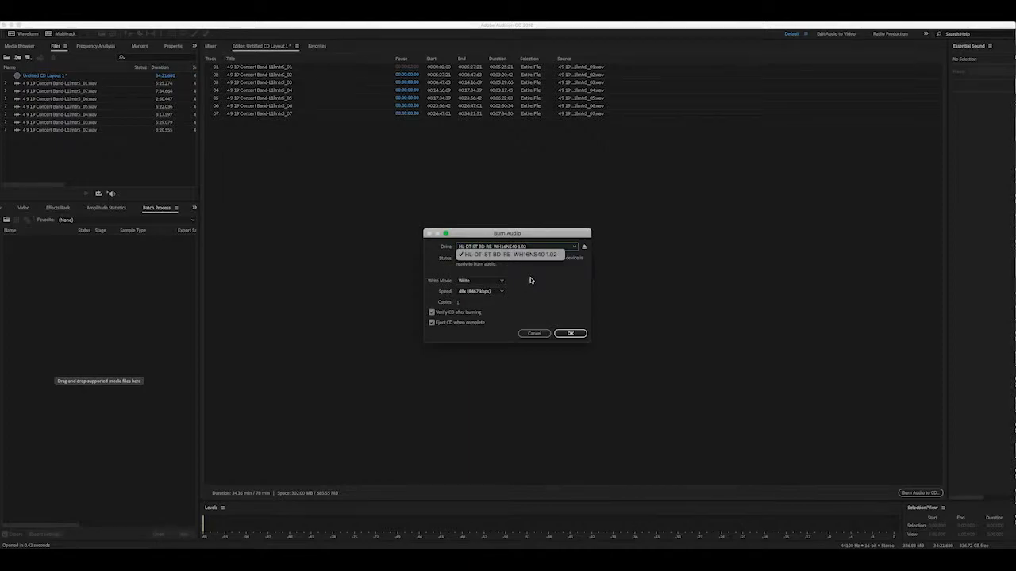
pyautogui.click(481, 283)
pyautogui.click(524, 276)
pyautogui.click(492, 292)
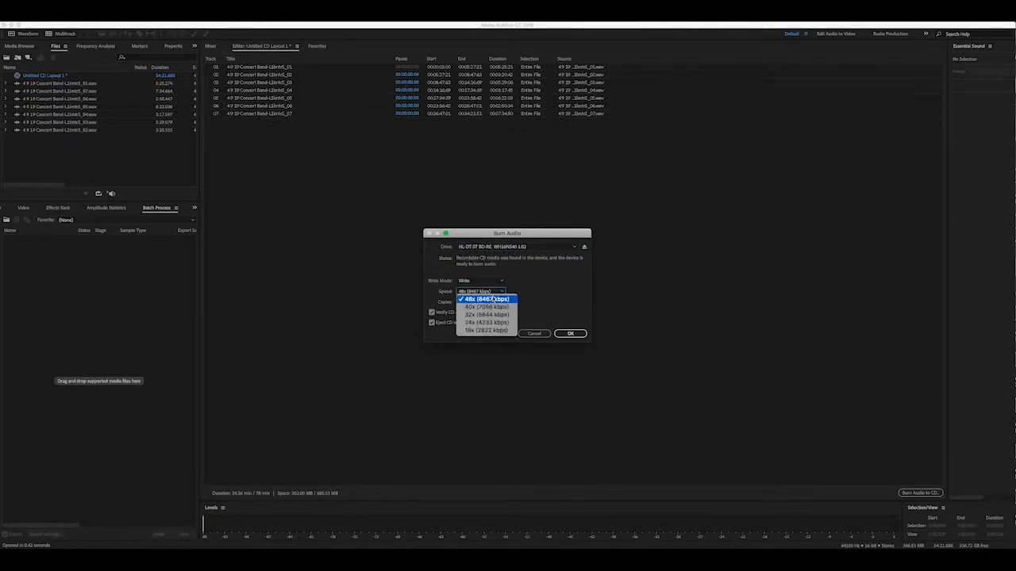
pyautogui.click(535, 289)
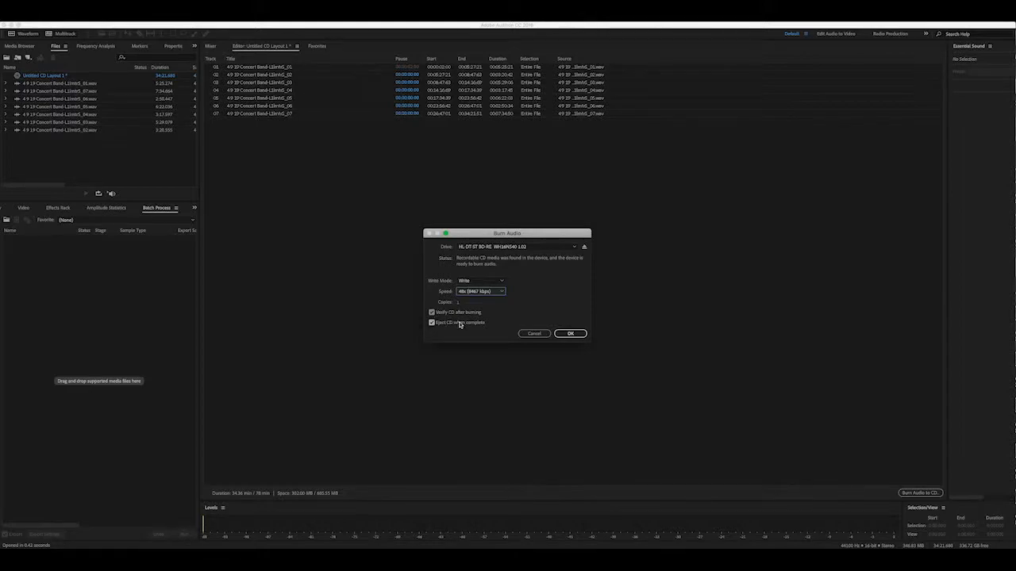
pyautogui.click(571, 333)
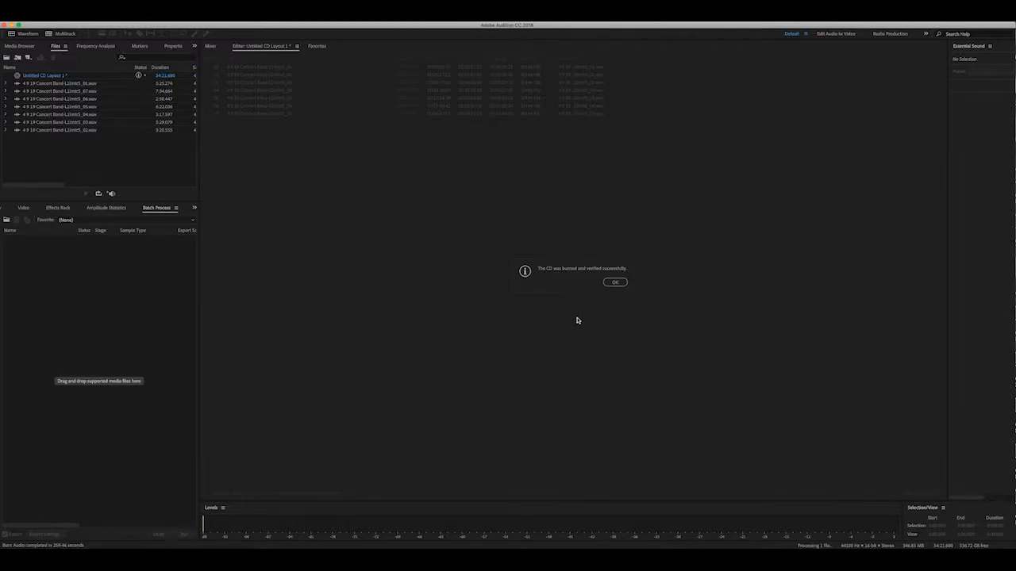
pyautogui.click(610, 283)
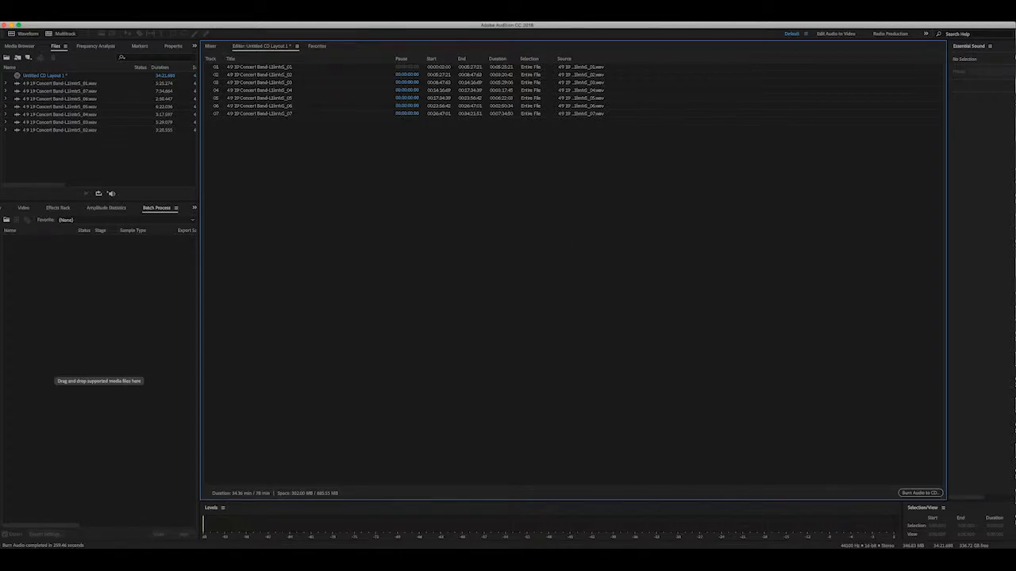
# Close all open files without saving the CD layout and quit Audition.
pyautogui.click(85, 17)
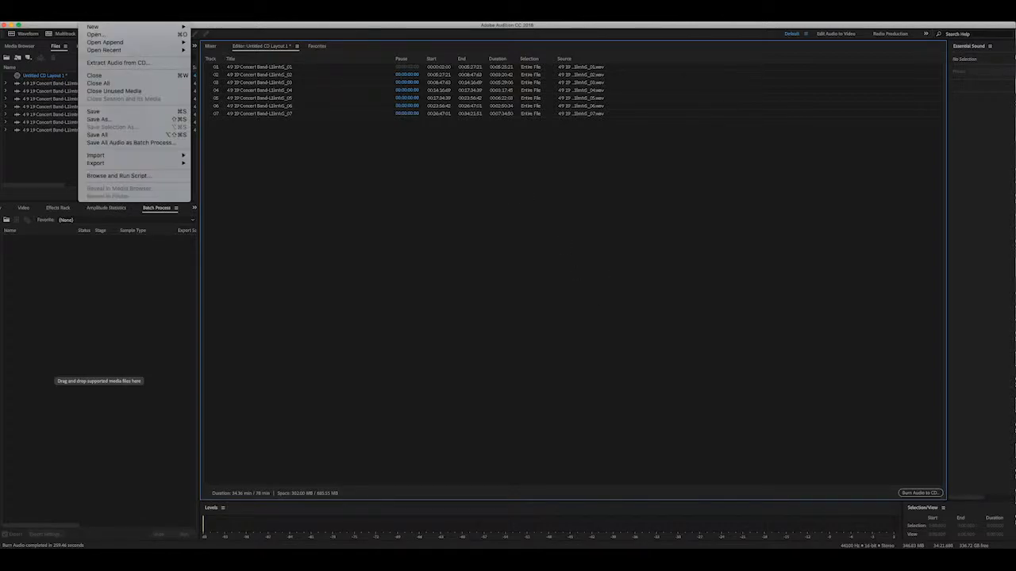
pyautogui.click(99, 82)
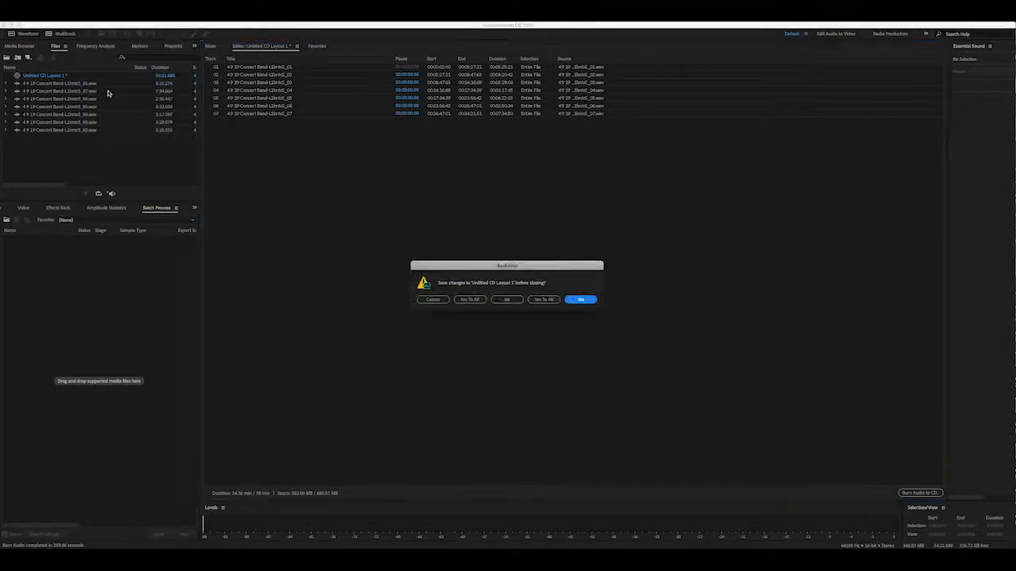
pyautogui.click(469, 299)
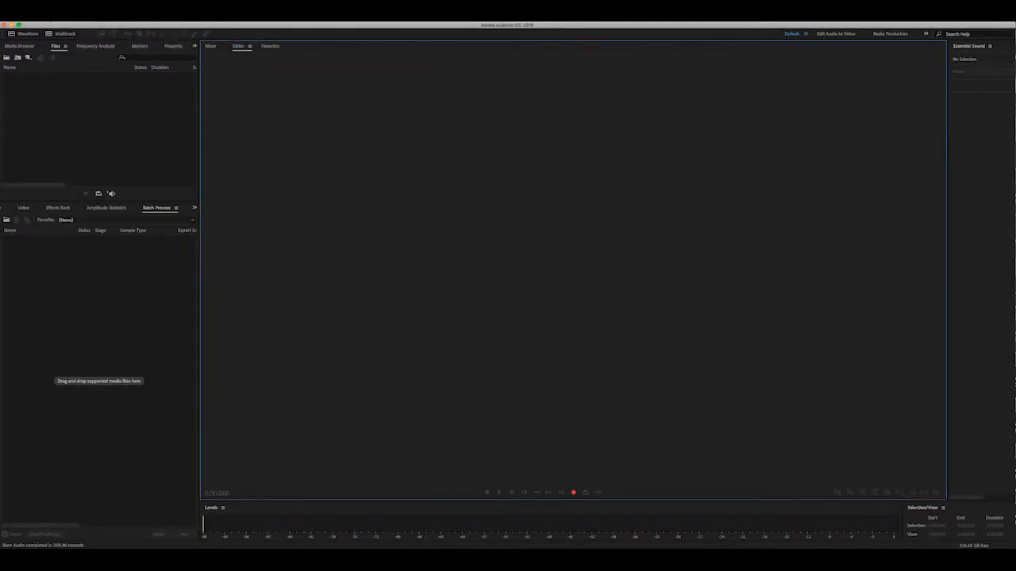
pyautogui.click(48, 17)
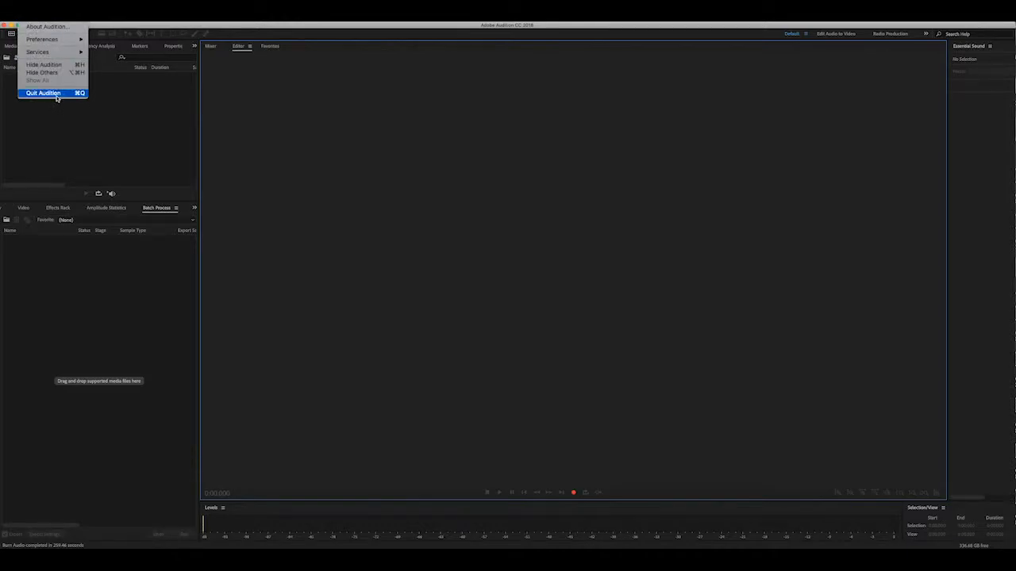